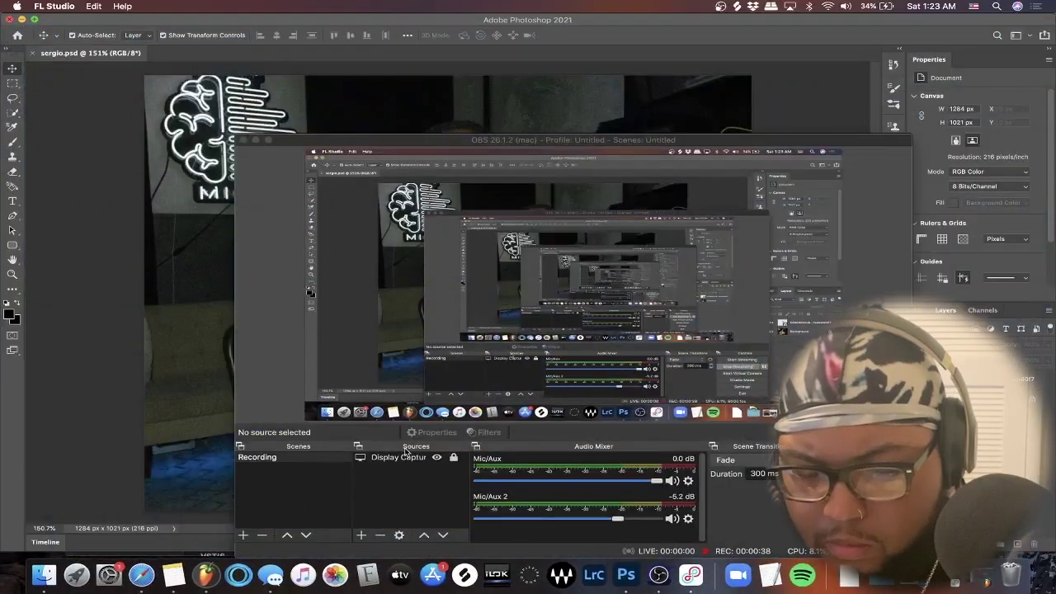
Bring Photoshop in front of the OBS recording window and return to the Home screen.
{"action": "left_click", "coordinate": [68, 146]}
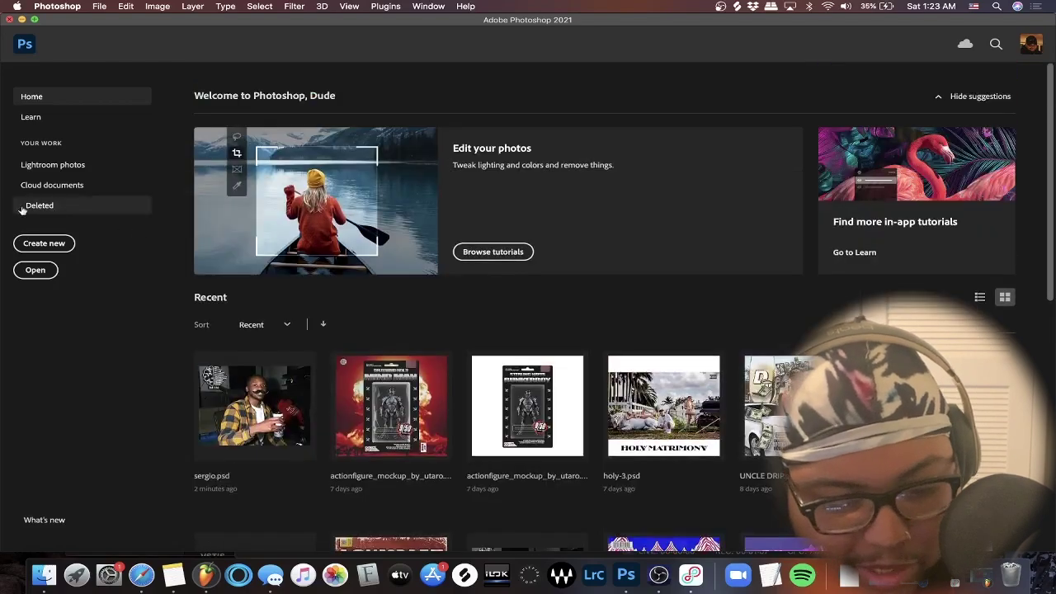
Create a new 3000×3000 px document with a black background.
{"action": "left_click", "coordinate": [45, 245]}
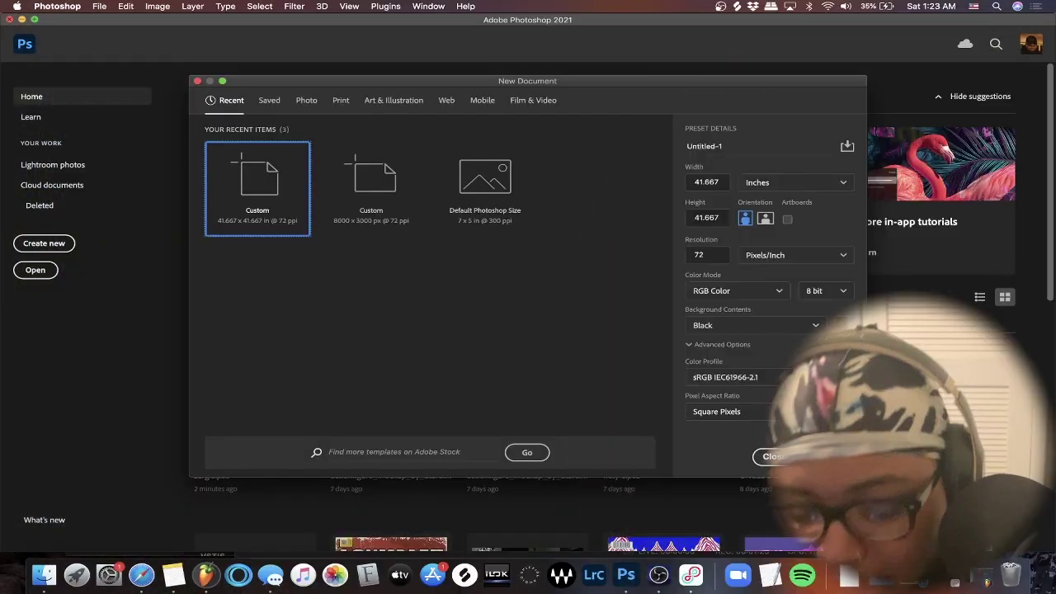
{"action": "key", "text": "Return"}
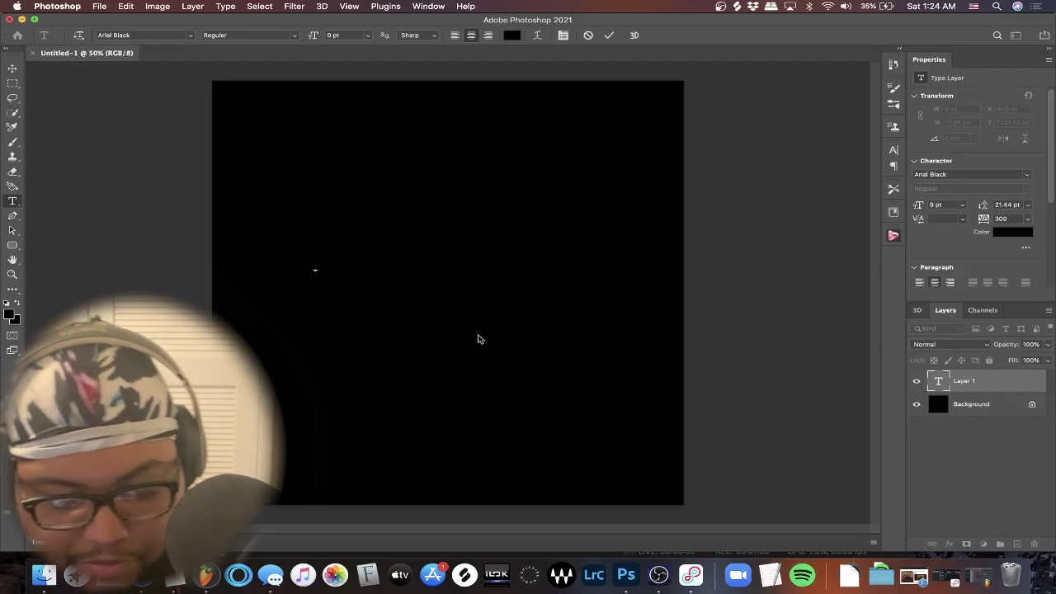
Commit the typed WAR text and scale it up across the canvas middle.
{"action": "left_click", "coordinate": [15, 74]}
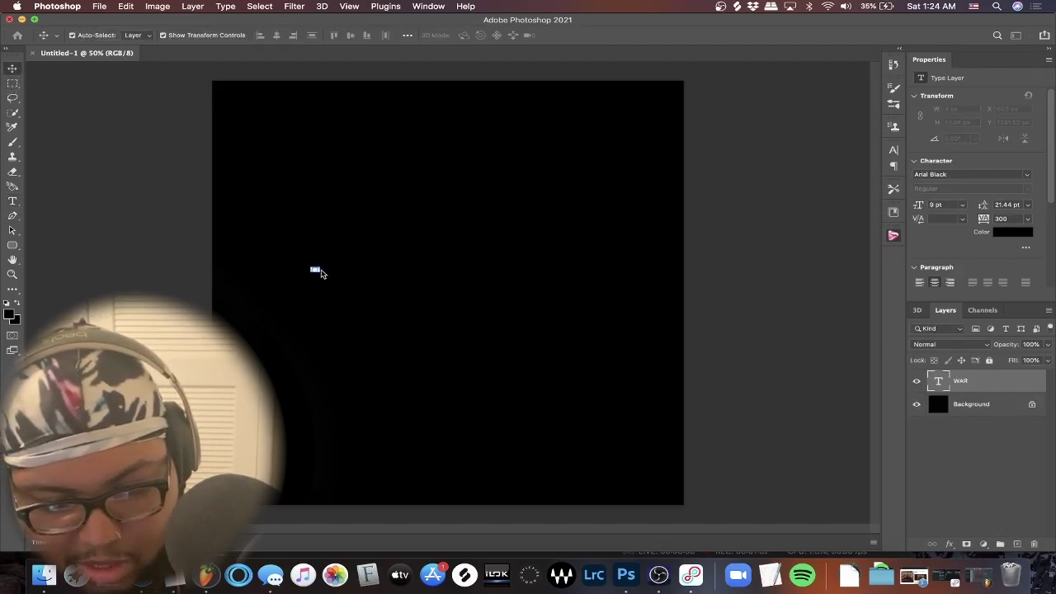
{"action": "key", "text": "super+t"}
{"action": "left_click_drag", "start_coordinate": [320, 273], "coordinate": [652, 466]}
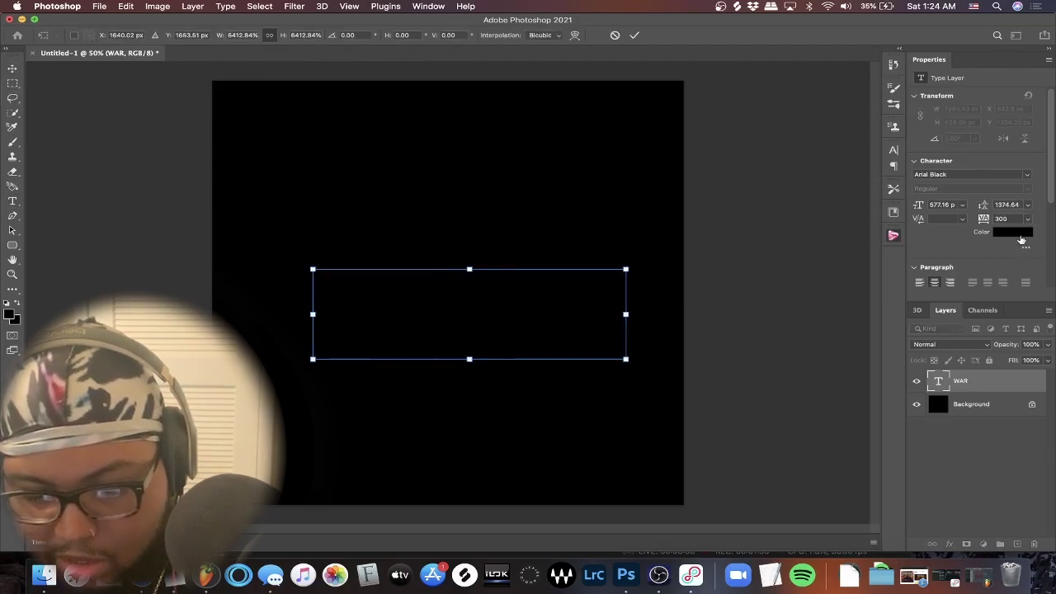
{"action": "key", "text": "Return"}
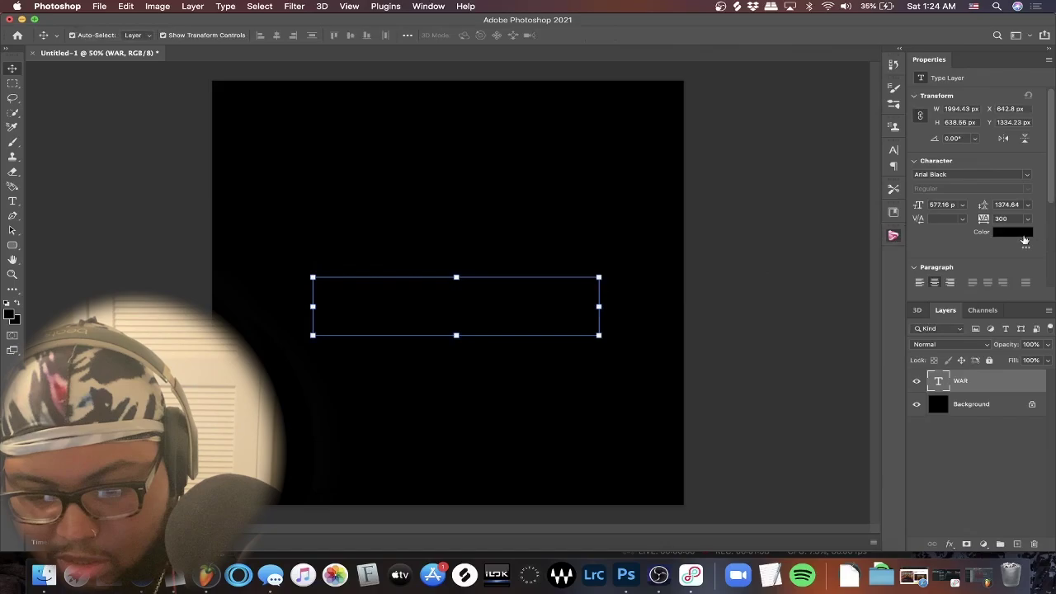
Change the WAR text colour to white.
{"action": "left_click", "coordinate": [1023, 235]}
{"action": "left_click_drag", "start_coordinate": [558, 332], "coordinate": [432, 210]}
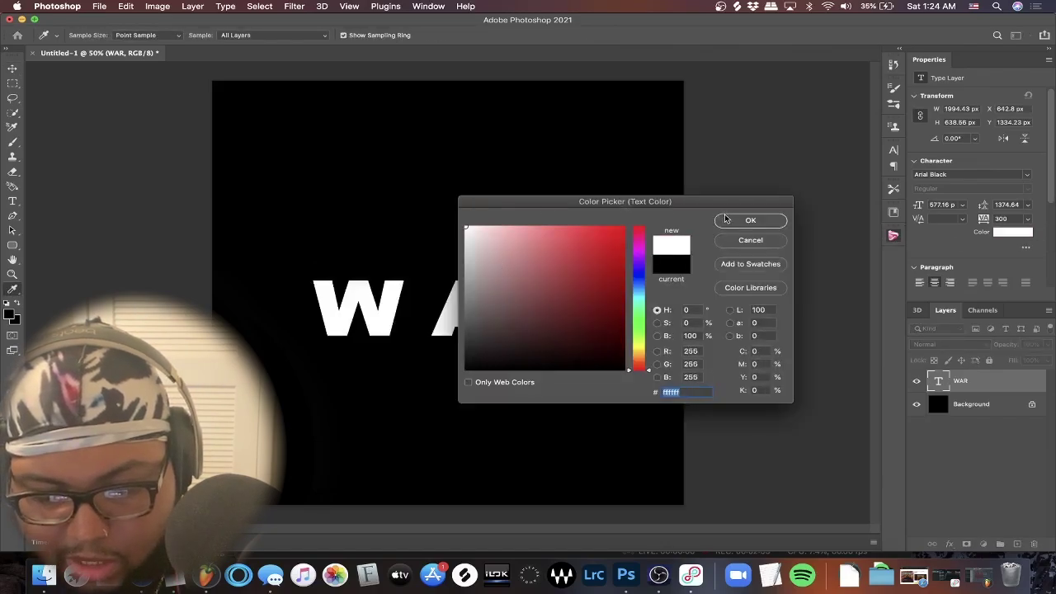
{"action": "left_click", "coordinate": [750, 220]}
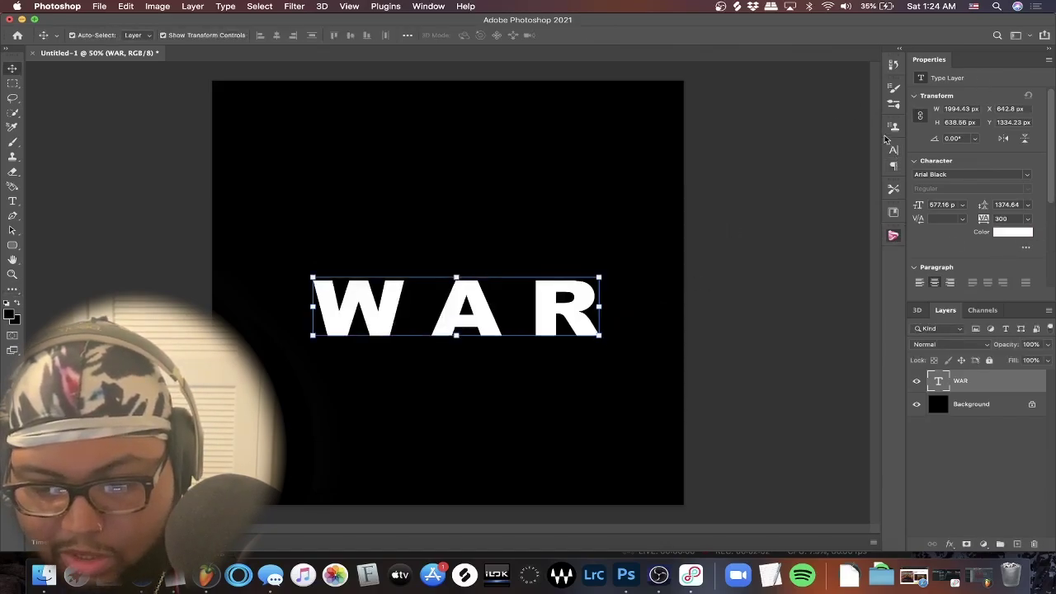
{"action": "left_click", "coordinate": [766, 267]}
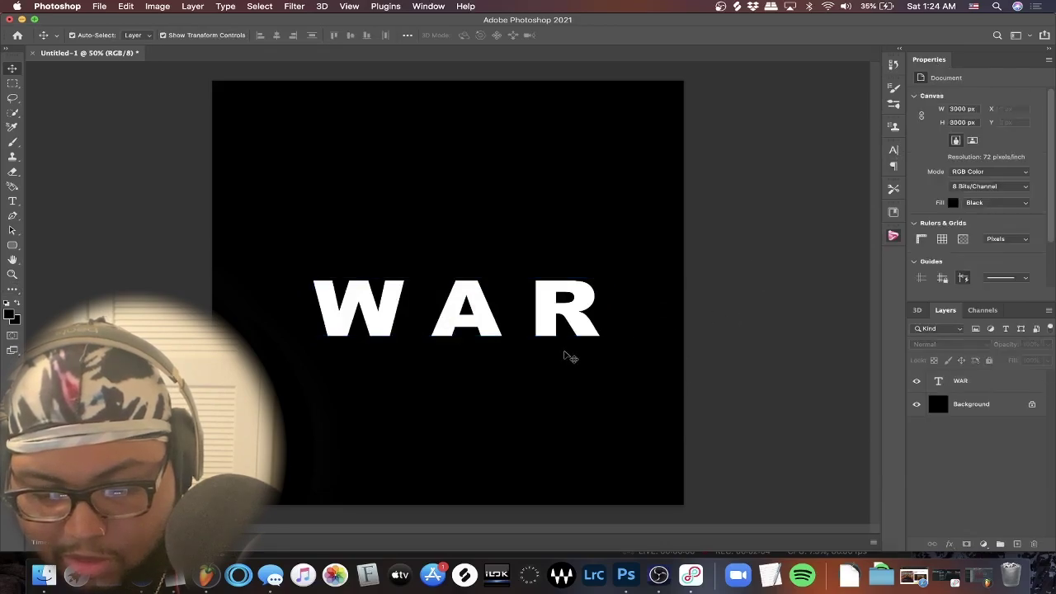
{"action": "left_click", "coordinate": [566, 317]}
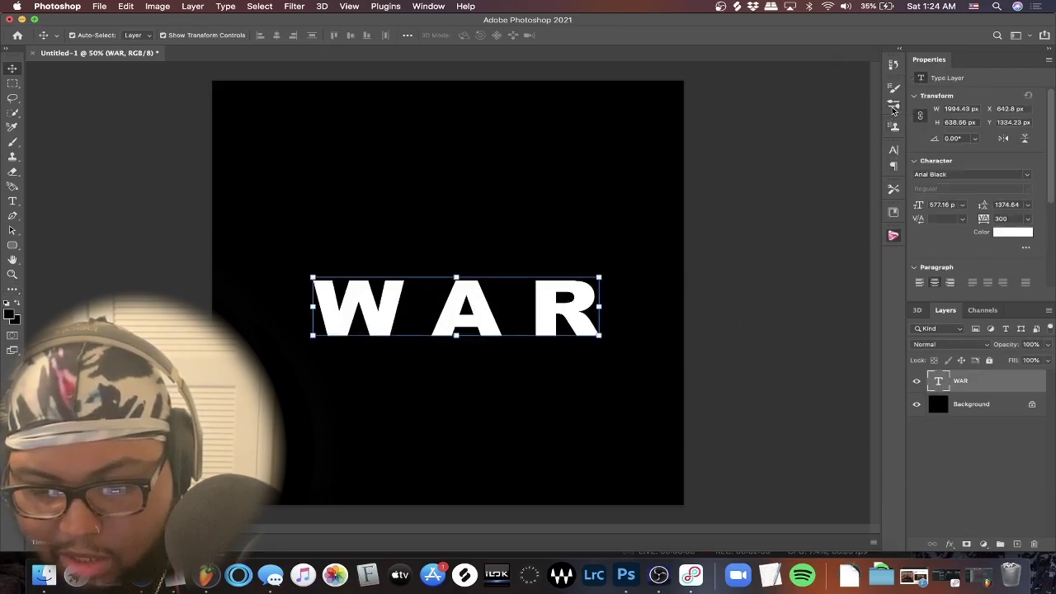
Give WAR 96% horizontal and vertical character scale and tighten tracking from 300 to -60.
{"action": "left_click", "coordinate": [894, 152]}
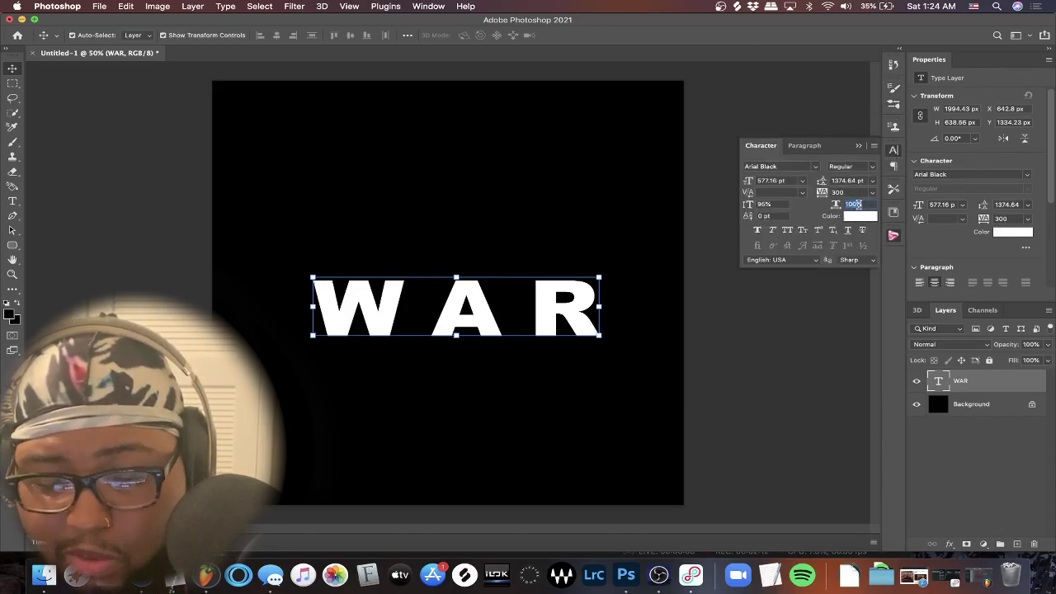
{"action": "key", "text": "shift+Down"}
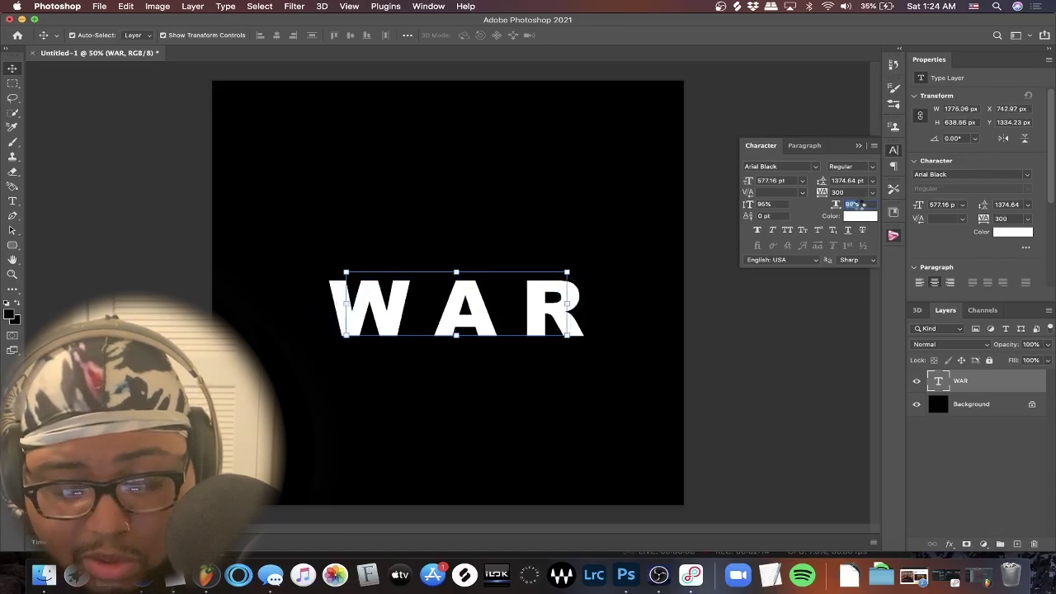
{"action": "key", "text": "Down"}
{"action": "key", "text": "Down"}
{"action": "key", "text": "Down"}
{"action": "key", "text": "shift+Up"}
{"action": "key", "text": "Up"}
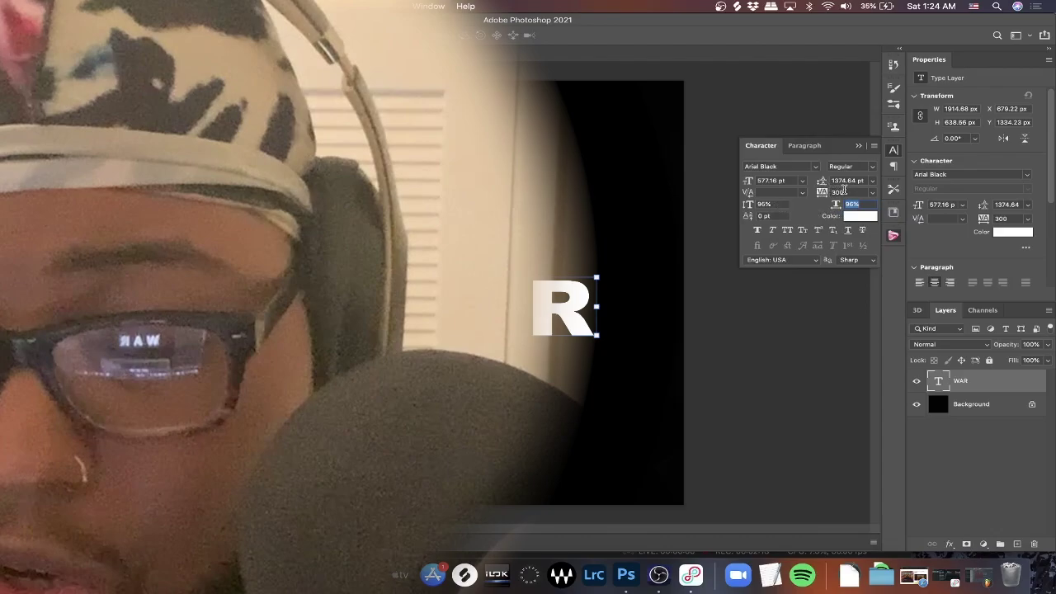
{"action": "key", "text": "Down"}
{"action": "key", "text": "Down"}
{"action": "key", "text": "Down"}
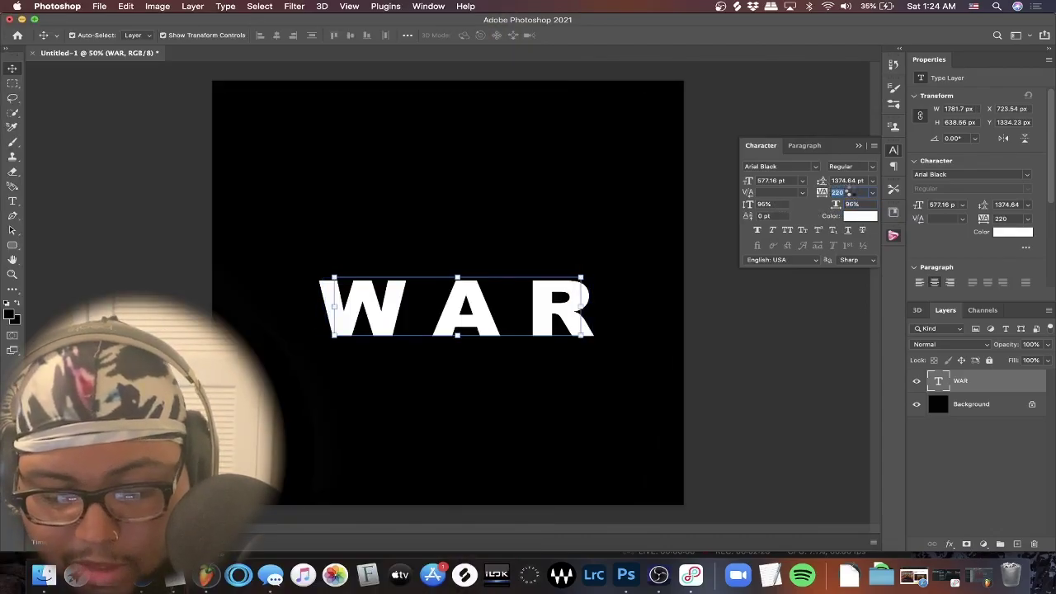
{"action": "key", "text": "shift+Down"}
{"action": "key", "text": "Down"}
{"action": "key", "text": "Down"}
{"action": "key", "text": "Down"}
{"action": "key", "text": "Down"}
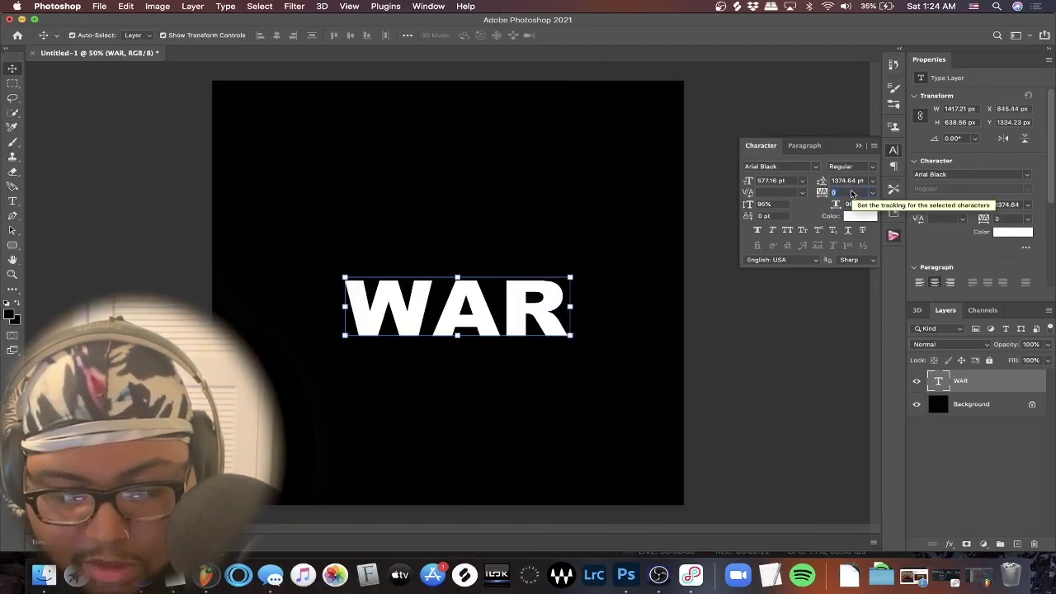
{"action": "key", "text": "Down"}
{"action": "key", "text": "Down"}
{"action": "key", "text": "Down"}
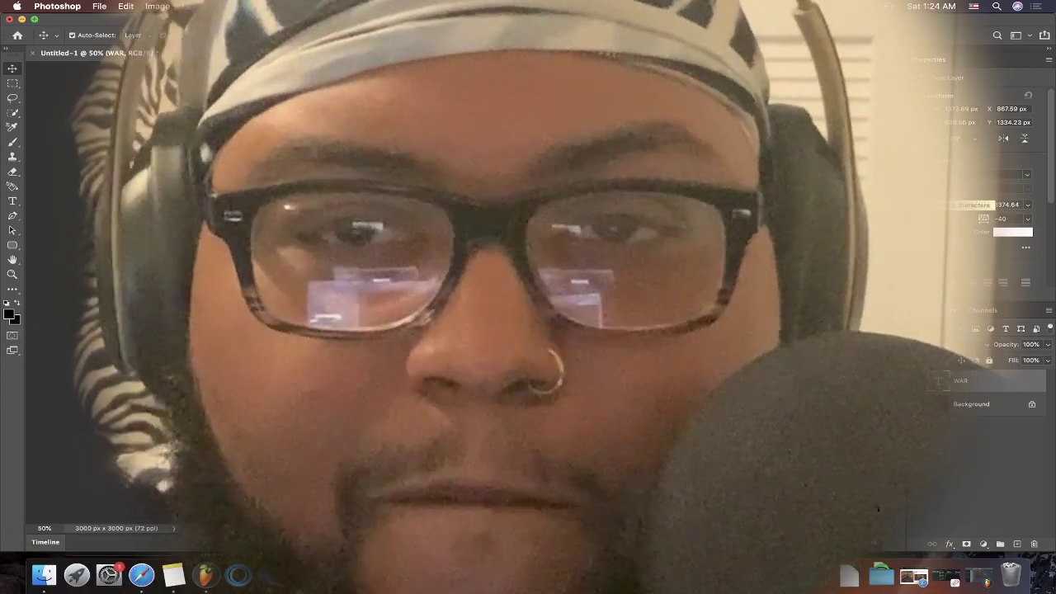
{"action": "key", "text": "Down"}
{"action": "key", "text": "Down"}
{"action": "left_click", "coordinate": [714, 317]}
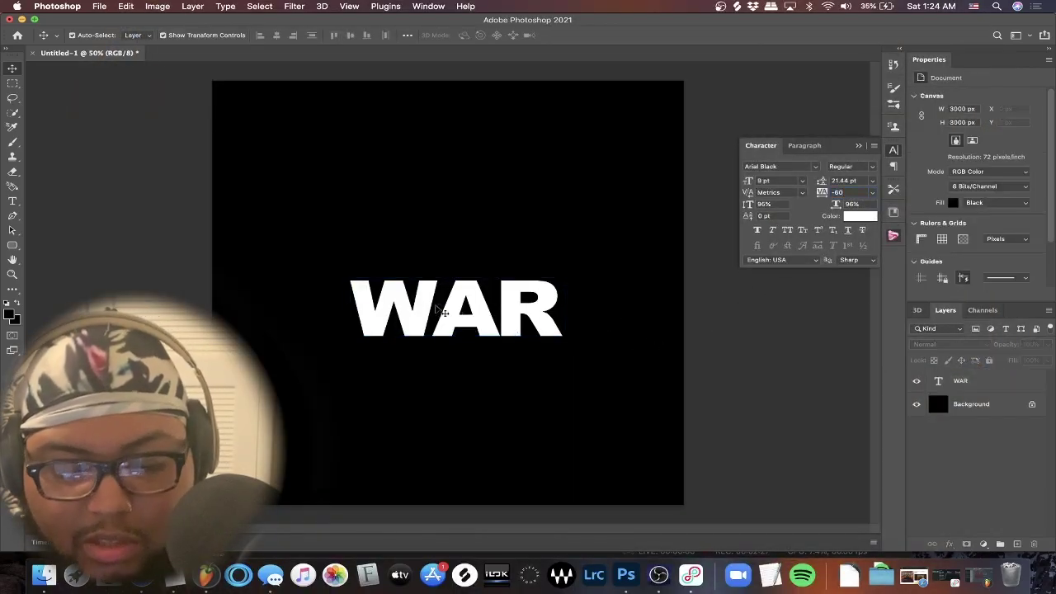
{"action": "left_click", "coordinate": [467, 306]}
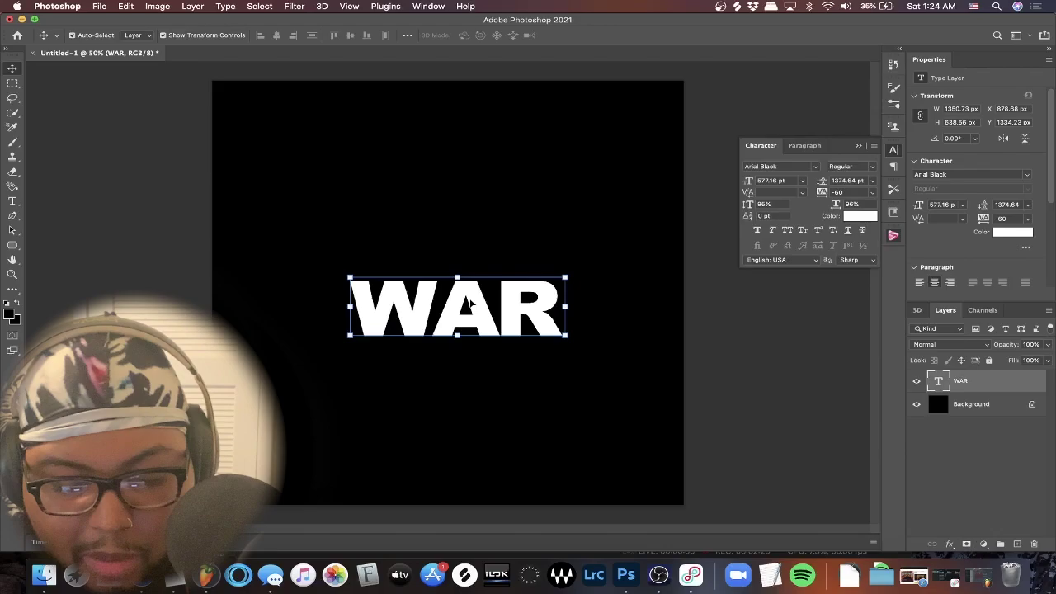
Squash WAR shorter, then enlarge it to span most of the canvas.
{"action": "key", "text": "super+t"}
{"action": "left_click_drag", "start_coordinate": [459, 275], "coordinate": [460, 307]}
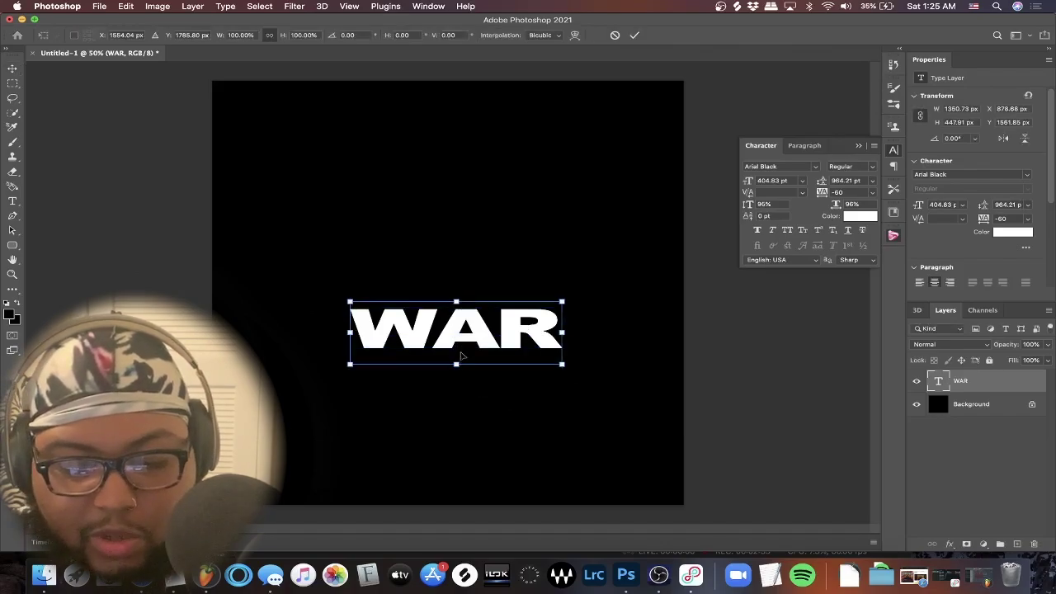
{"action": "left_click_drag", "start_coordinate": [457, 348], "coordinate": [458, 454]}
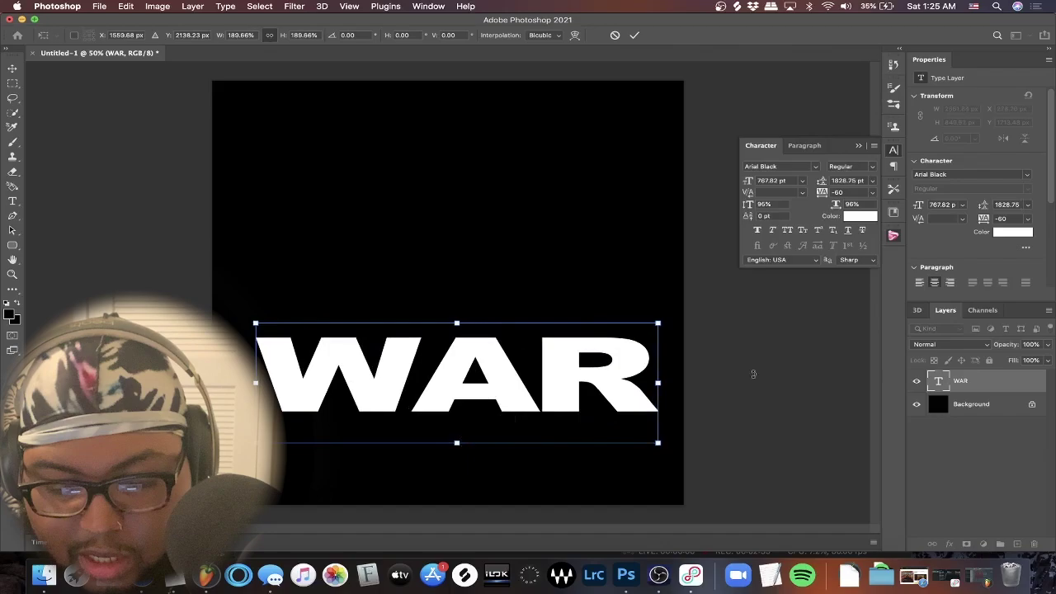
{"action": "key", "text": "Return"}
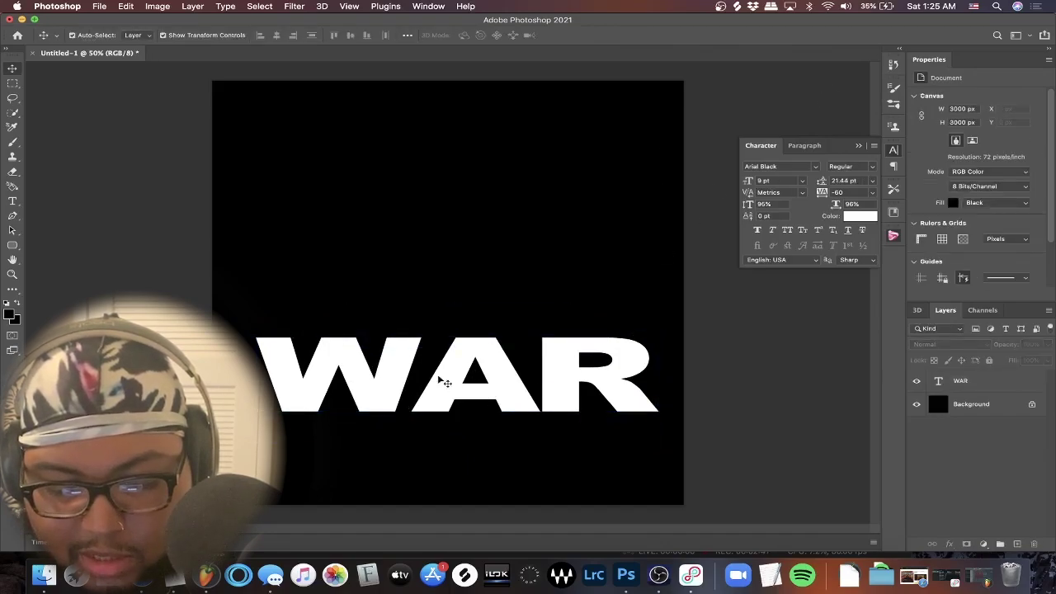
Move WAR down, widen it to nearly full canvas width, and centre it at the bottom.
{"action": "left_click_drag", "start_coordinate": [443, 382], "coordinate": [450, 432]}
{"action": "left_click", "coordinate": [447, 402]}
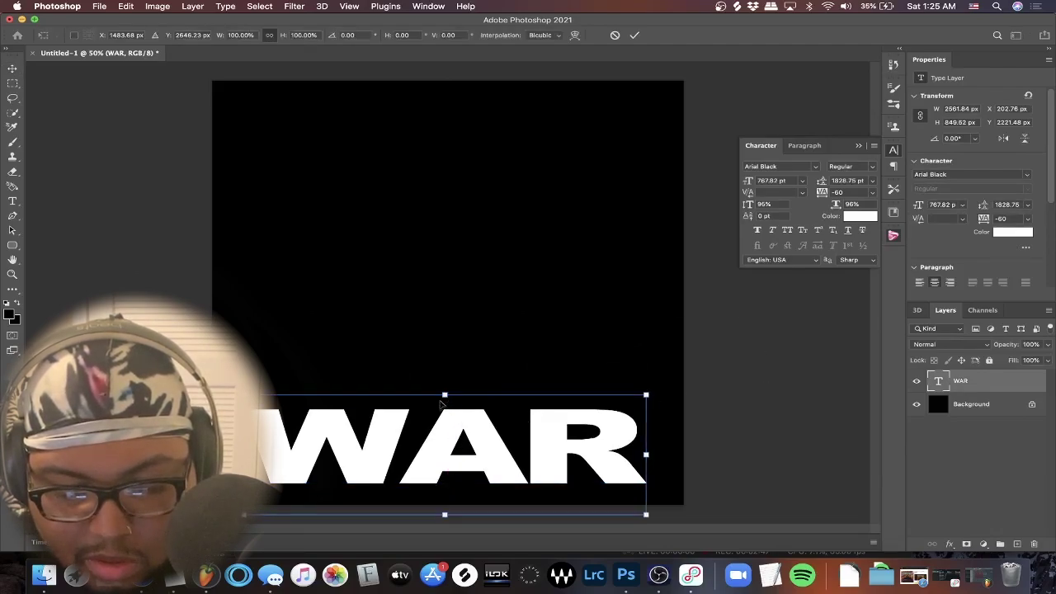
{"action": "left_click_drag", "start_coordinate": [445, 393], "coordinate": [444, 377]}
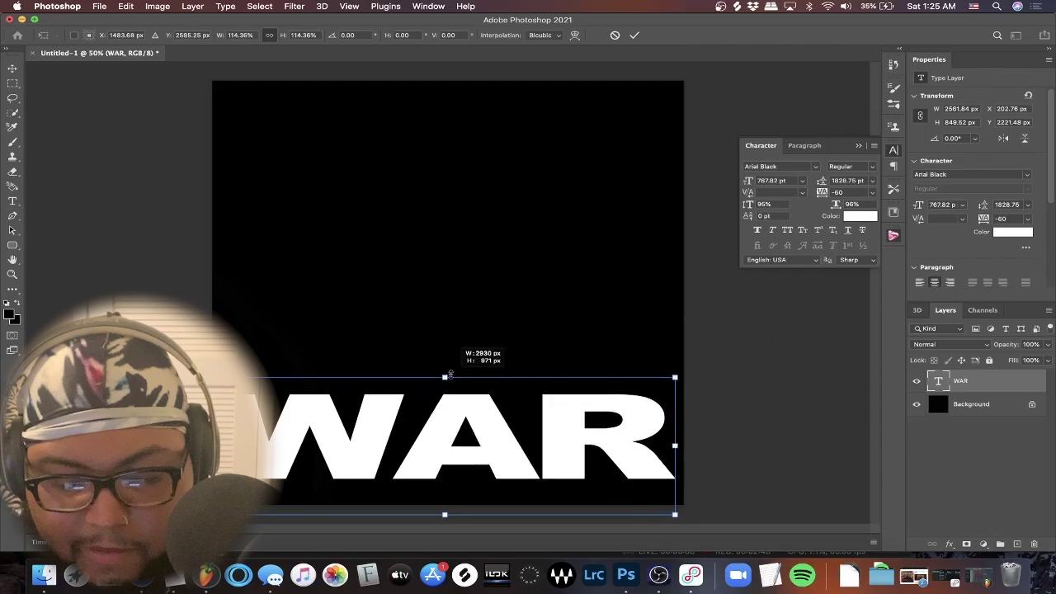
{"action": "key", "text": "Return"}
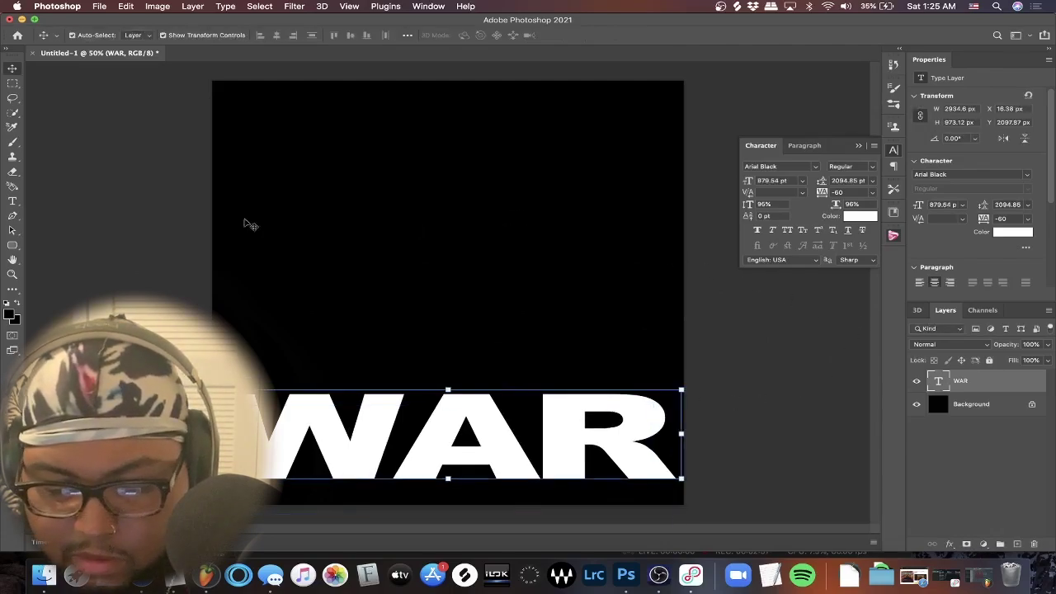
{"action": "left_click", "coordinate": [974, 462]}
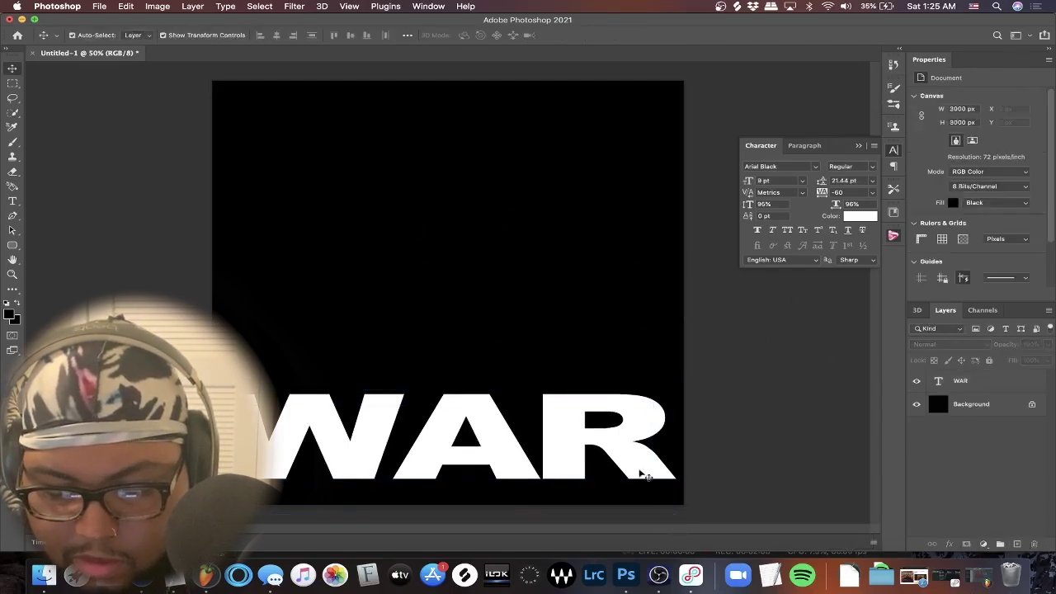
{"action": "left_click_drag", "start_coordinate": [644, 477], "coordinate": [609, 465]}
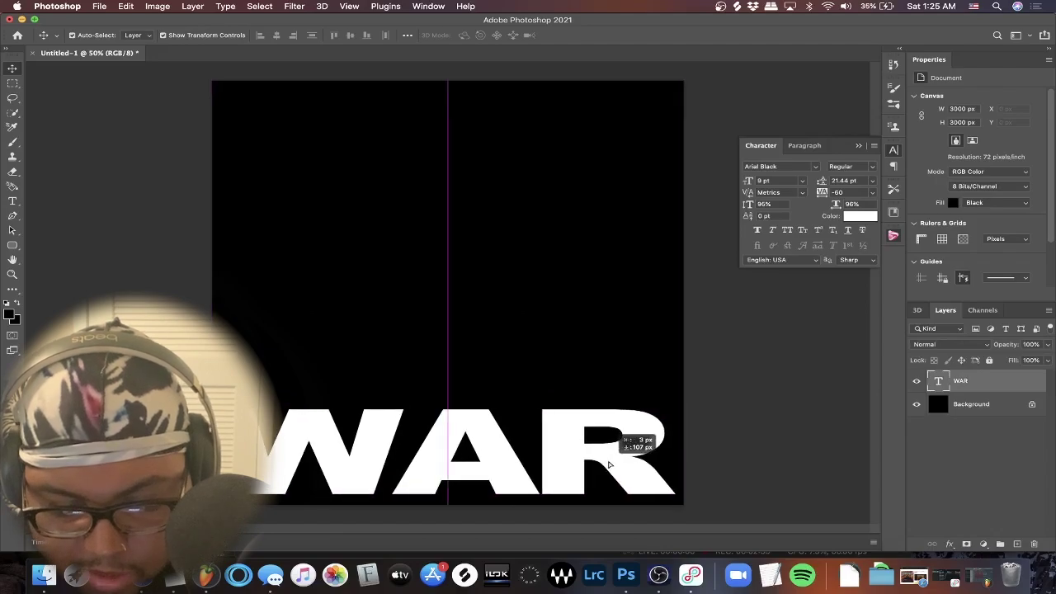
{"action": "left_click_drag", "start_coordinate": [609, 465], "coordinate": [610, 464]}
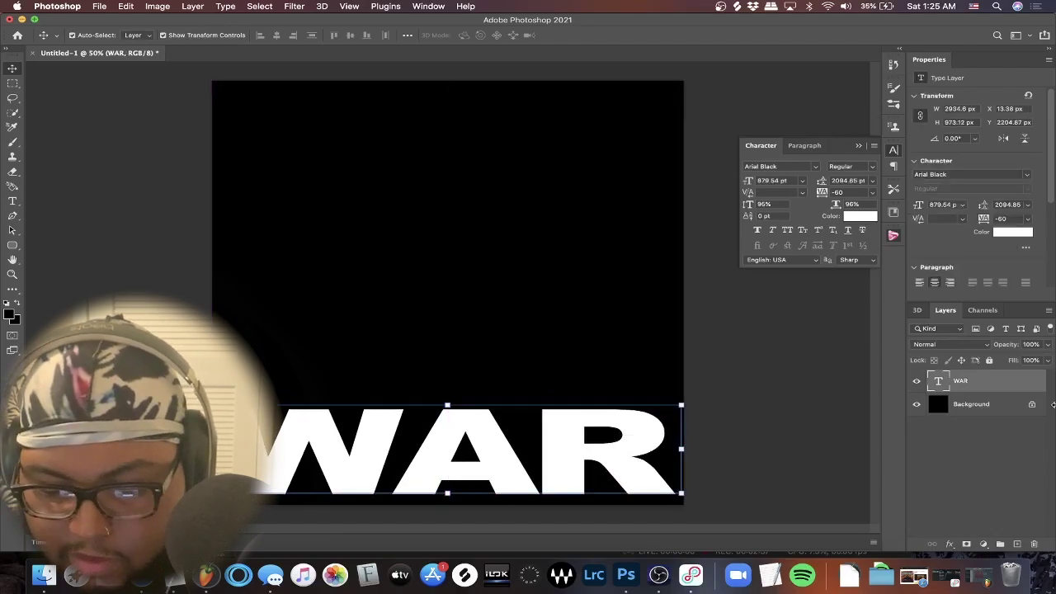
Apply the smooth FULLERMOE Bootleg Bling chrome preset style to WAR.
{"action": "double_click", "coordinate": [1012, 378]}
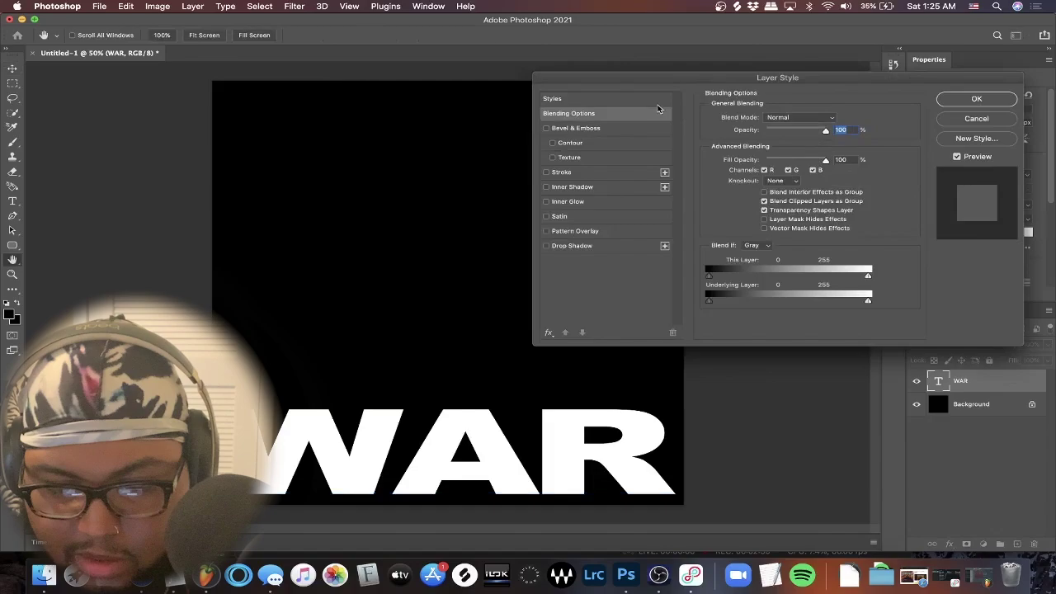
{"action": "left_click", "coordinate": [627, 97]}
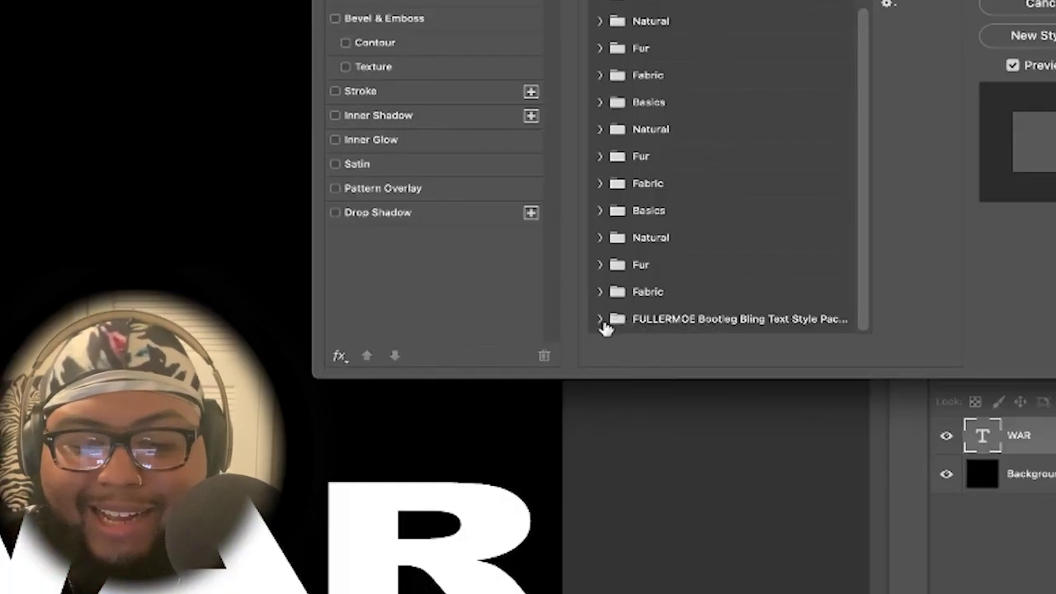
{"action": "left_click", "coordinate": [601, 319]}
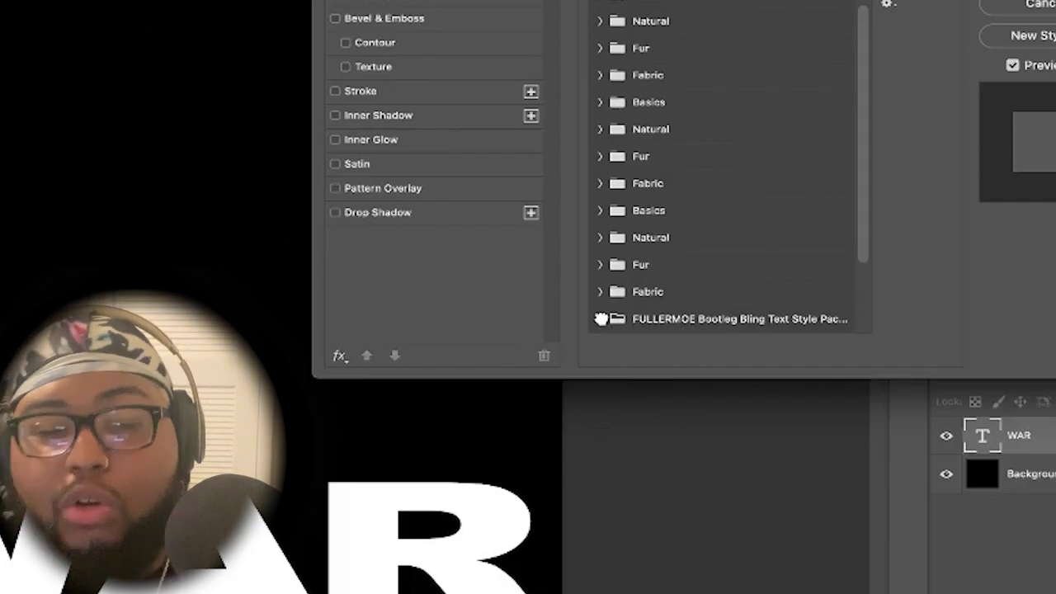
{"action": "scroll", "coordinate": [763, 237], "scroll_direction": "down", "scroll_amount": 3}
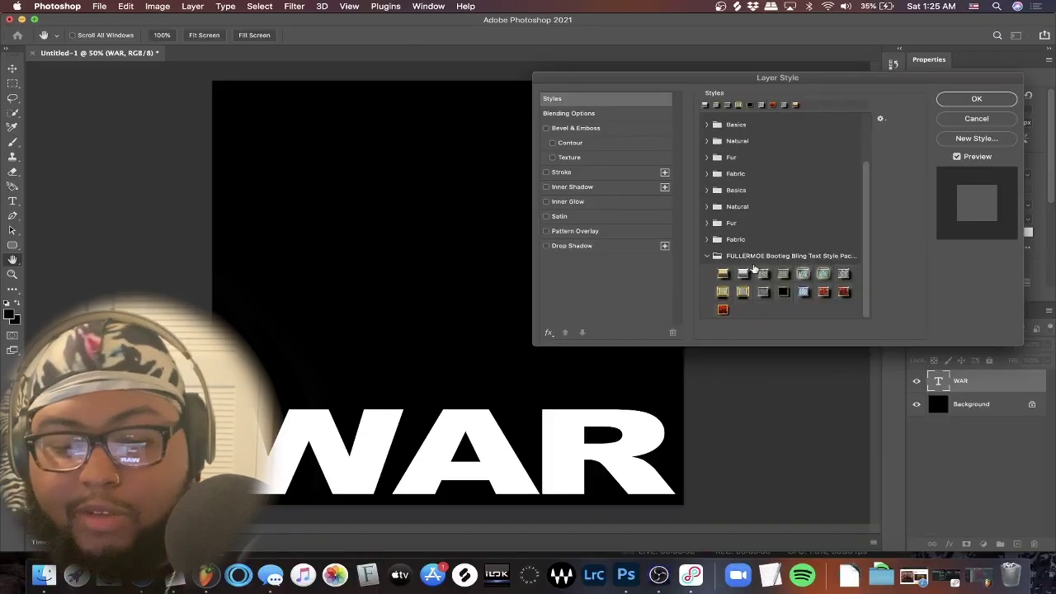
{"action": "left_click", "coordinate": [743, 273]}
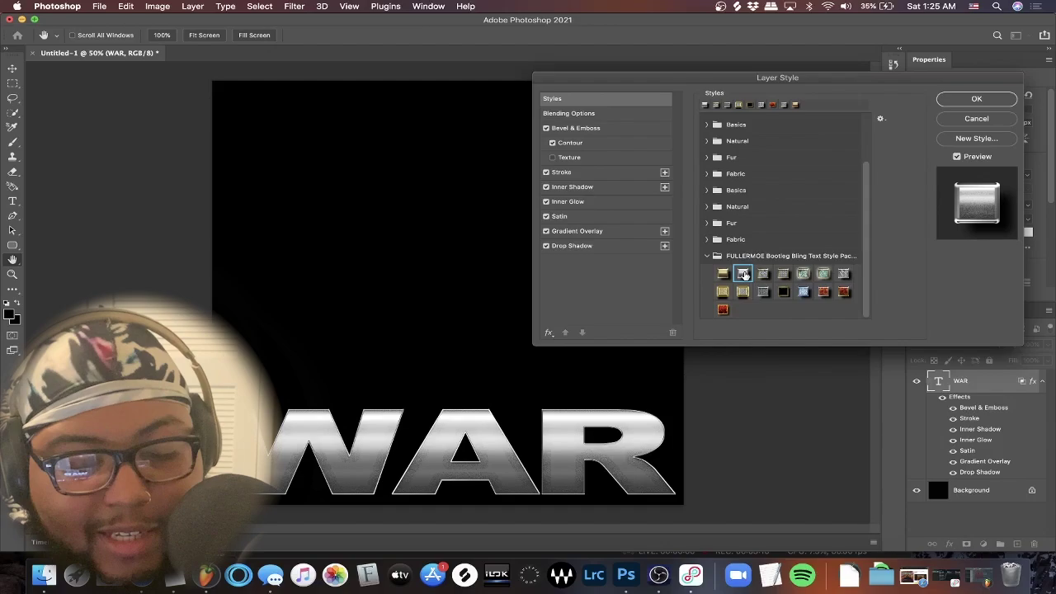
{"action": "left_click", "coordinate": [764, 292]}
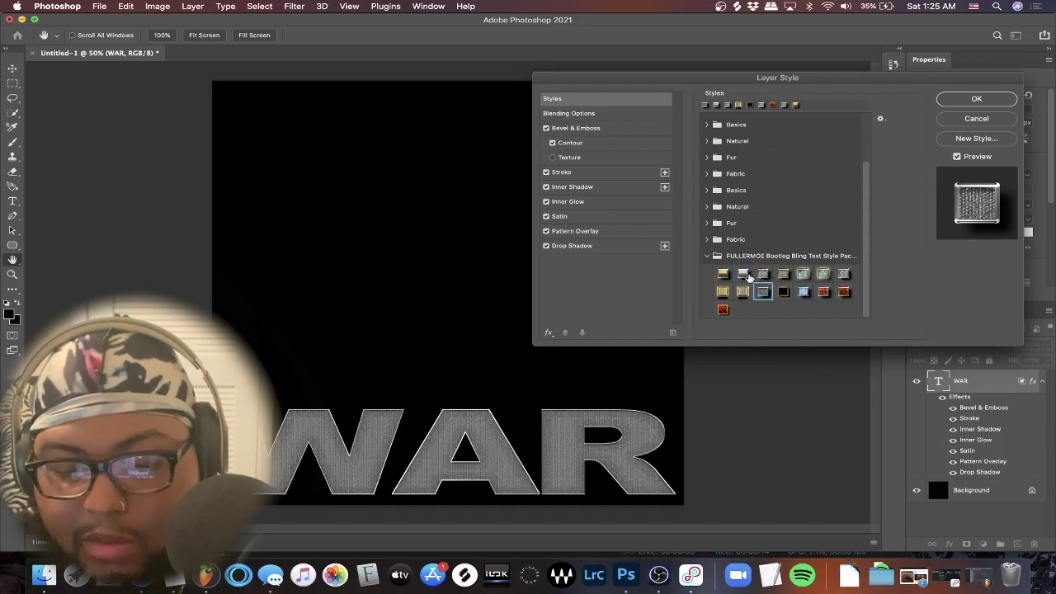
{"action": "left_click", "coordinate": [742, 274]}
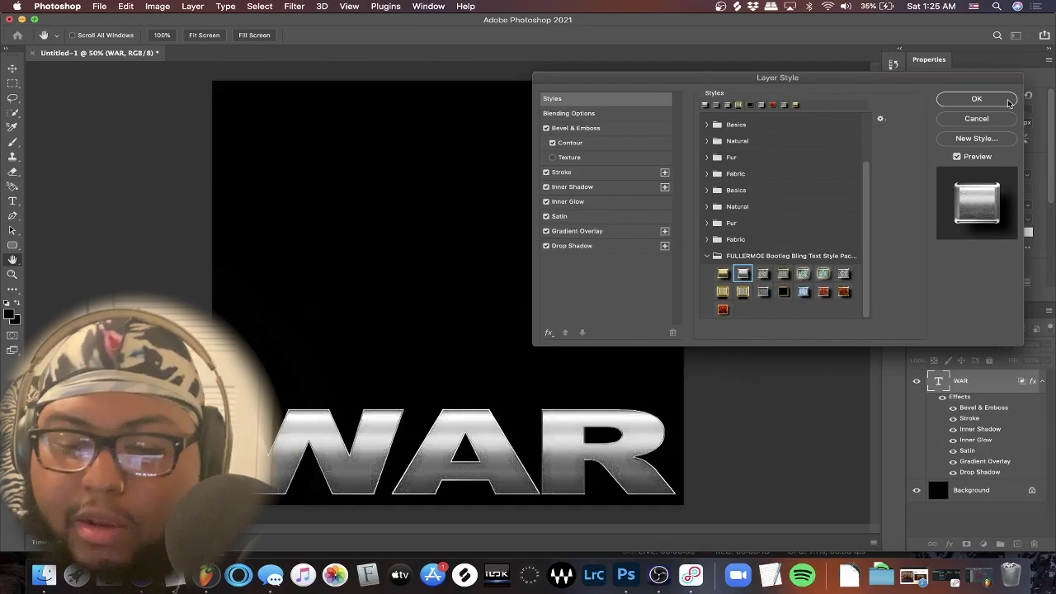
{"action": "left_click", "coordinate": [977, 99]}
Deselect the WAR layer and scroll through the Layers panel.
{"action": "left_click", "coordinate": [787, 359]}
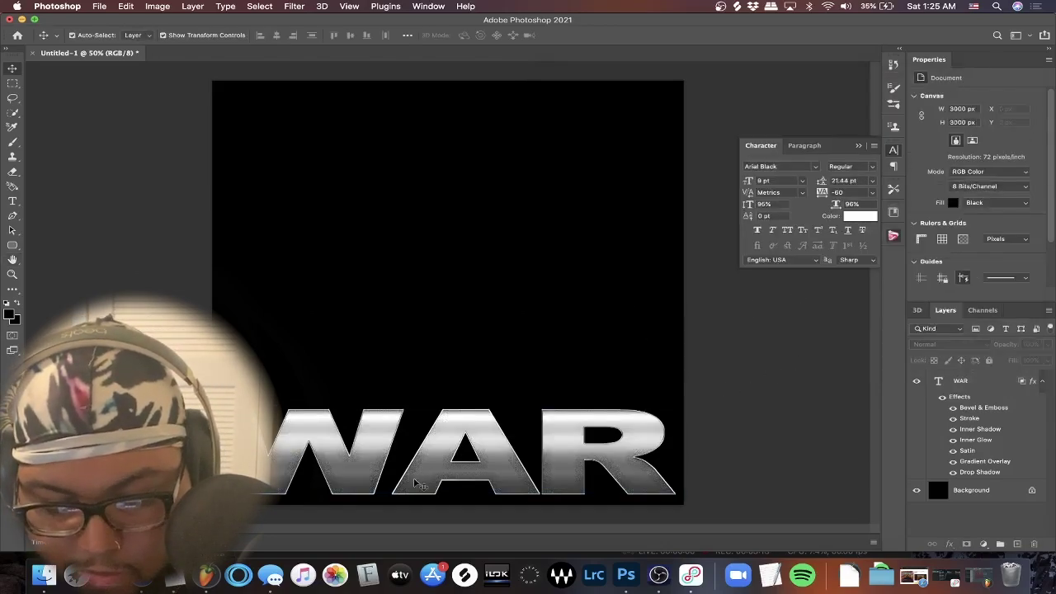
{"action": "scroll", "coordinate": [499, 421], "scroll_direction": "up", "scroll_amount": 3}
{"action": "scroll", "coordinate": [499, 422], "scroll_direction": "down", "scroll_amount": 5}
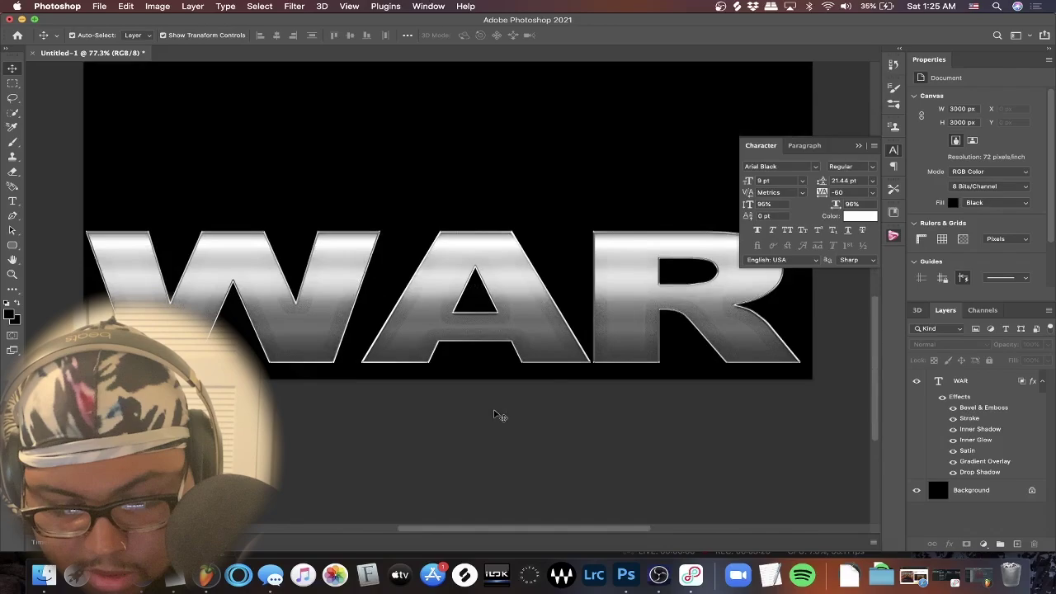
{"action": "scroll", "coordinate": [499, 415], "scroll_direction": "up", "scroll_amount": 2}
{"action": "scroll", "coordinate": [499, 415], "scroll_direction": "down", "scroll_amount": 3}
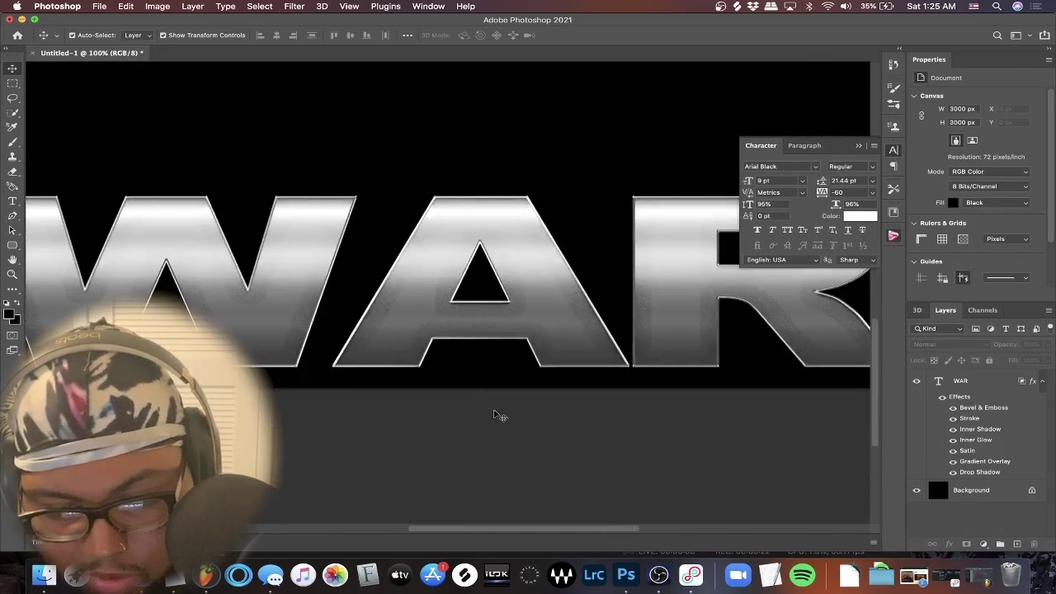
{"action": "scroll", "coordinate": [499, 415], "scroll_direction": "down", "scroll_amount": 2}
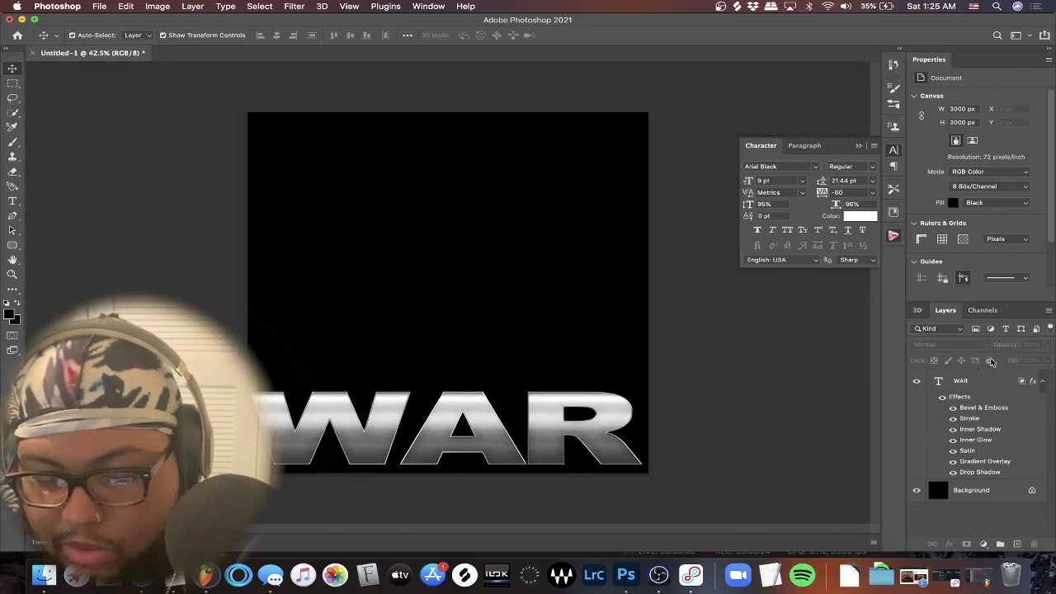
Duplicate the WAR layer and stretch the copy much taller.
{"action": "left_click", "coordinate": [976, 399]}
{"action": "key", "text": "super+j"}
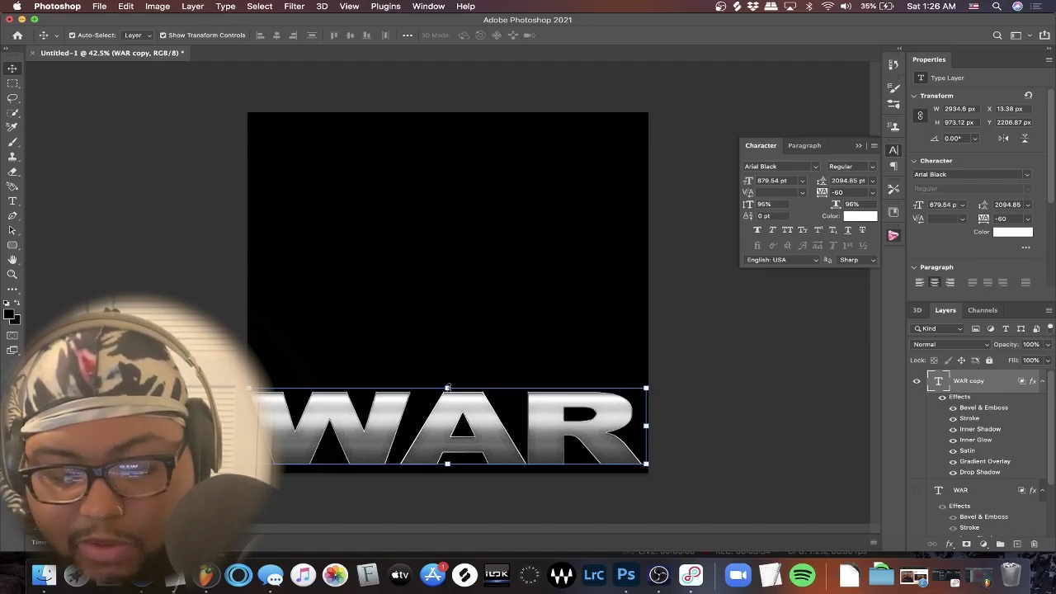
{"action": "key", "text": "super+t"}
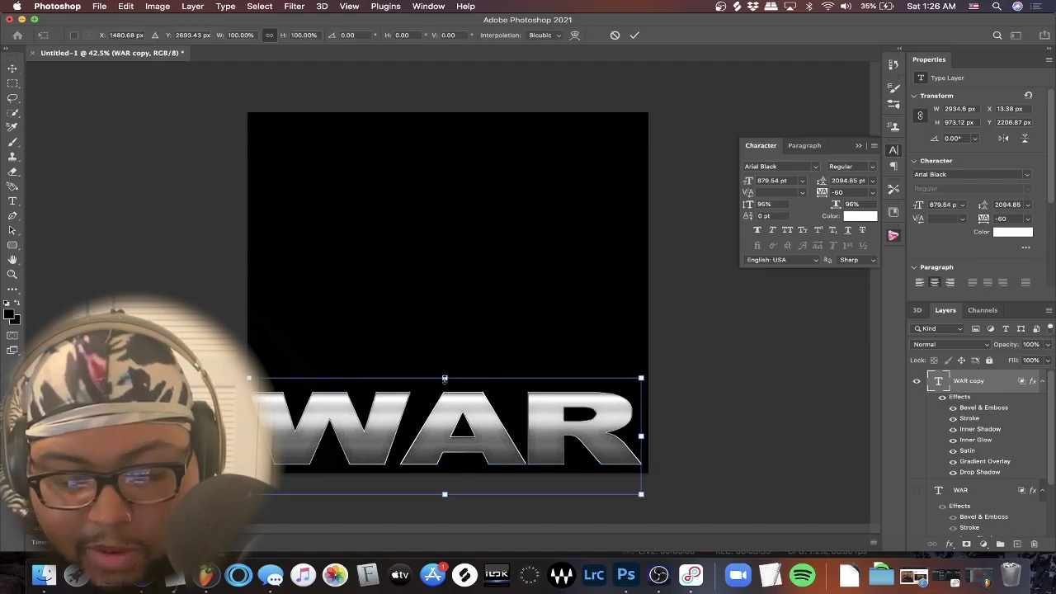
{"action": "left_click_drag", "start_coordinate": [469, 262], "coordinate": [444, 149]}
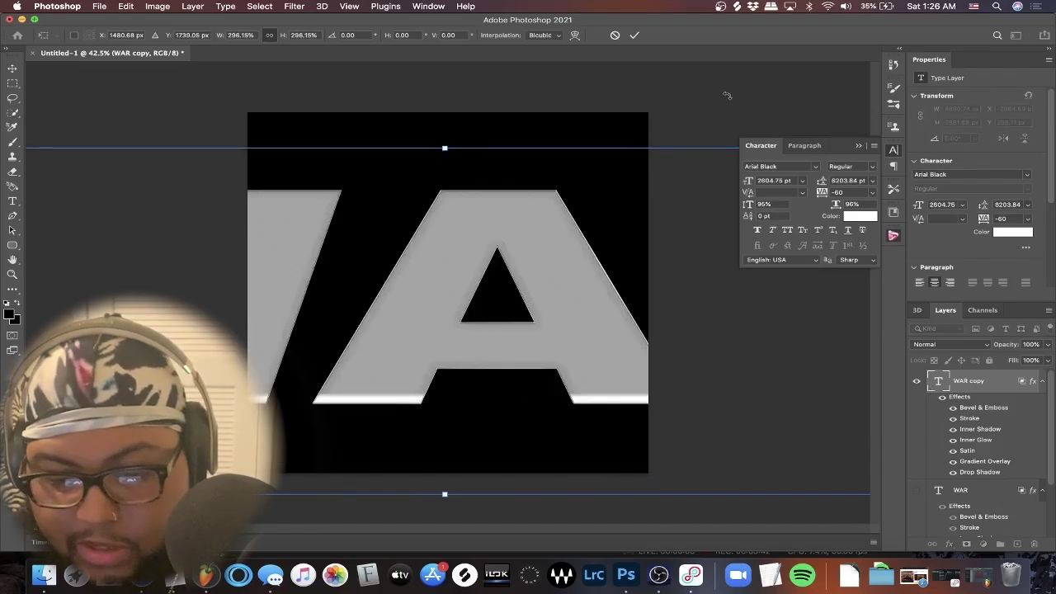
{"action": "key", "text": "Return"}
Convert WAR copy to a smart object, squash it back down, and move it lower.
{"action": "right_click", "coordinate": [989, 382]}
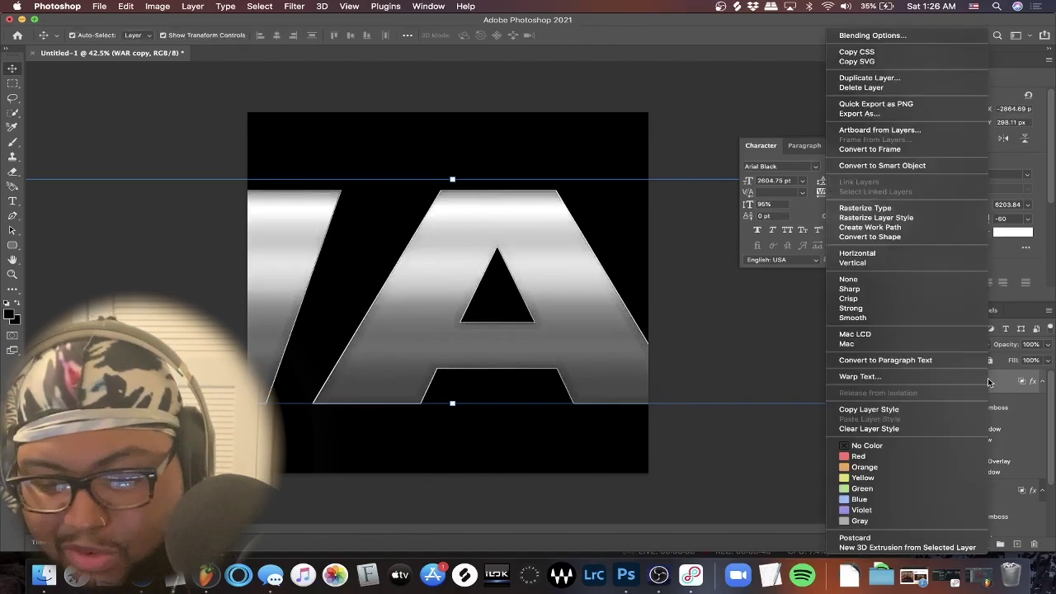
{"action": "left_click", "coordinate": [895, 169]}
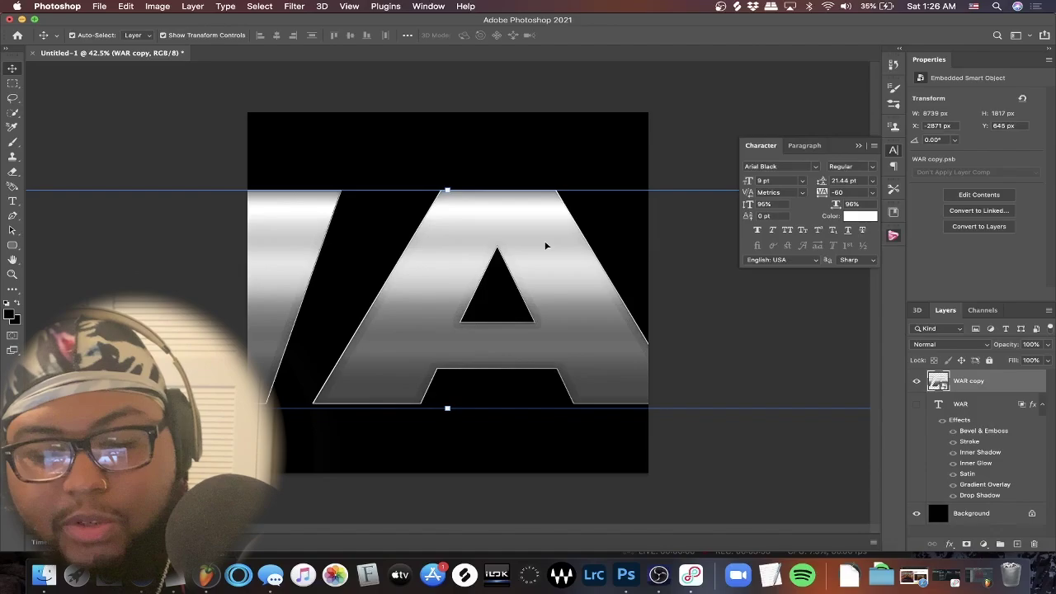
{"action": "left_click_drag", "start_coordinate": [448, 190], "coordinate": [447, 341]}
{"action": "key", "text": "Return"}
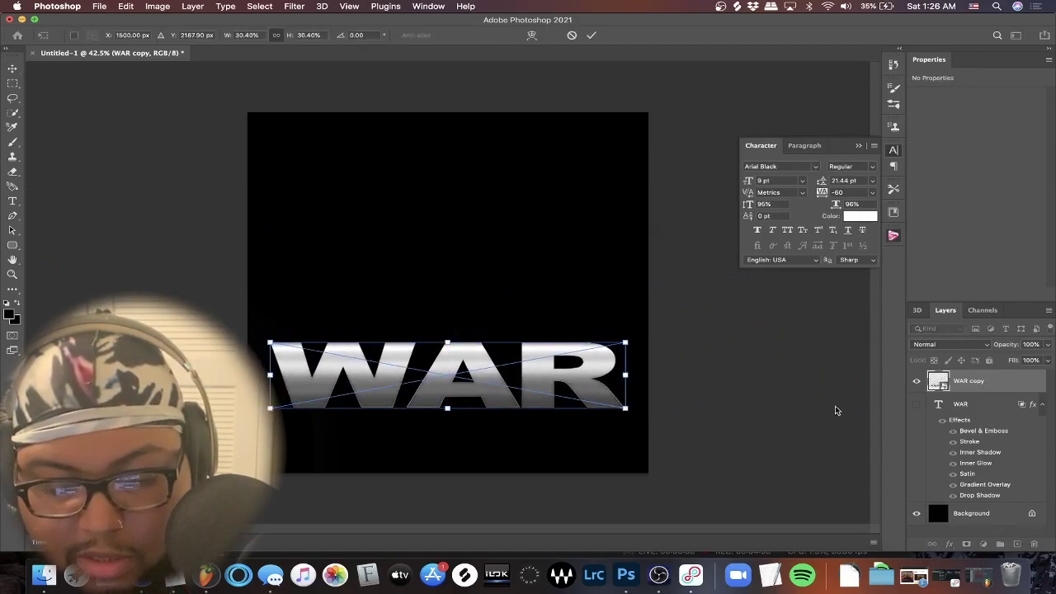
{"action": "left_click", "coordinate": [776, 491]}
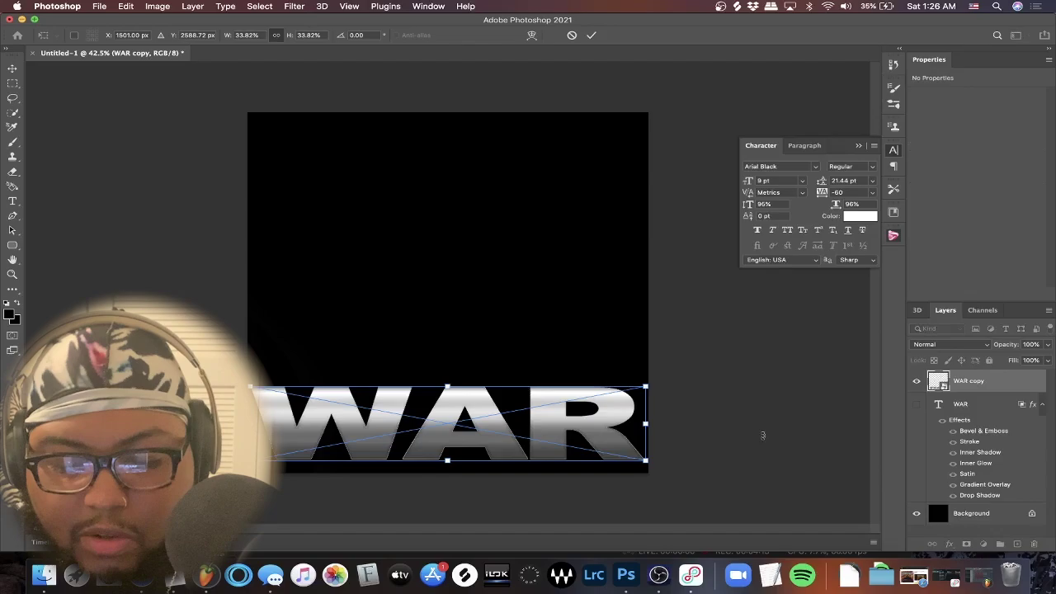
{"action": "key", "text": "Return"}
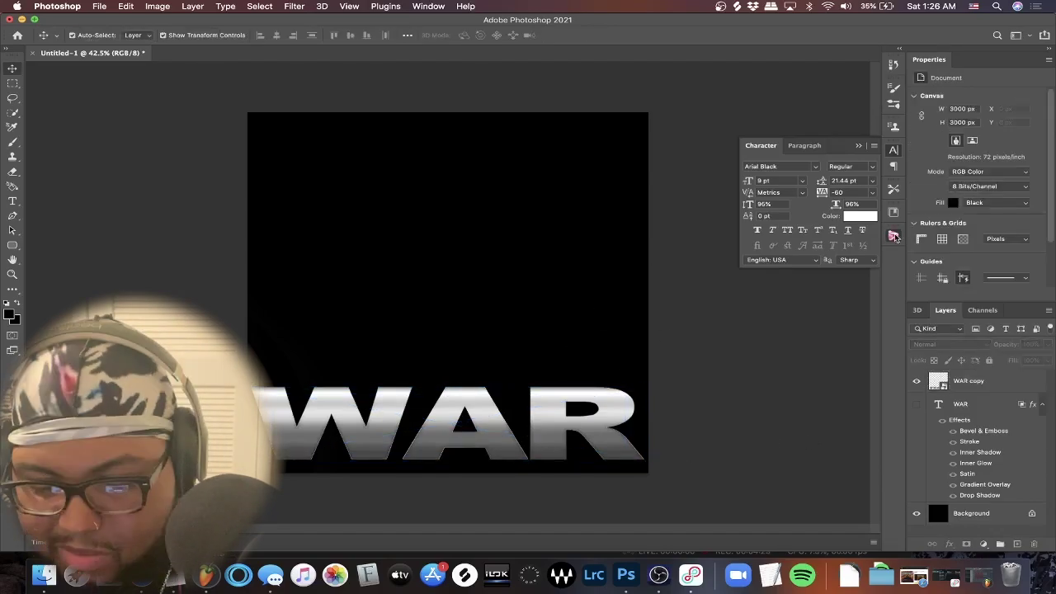
Search the PixelSquid library for SKULL.
{"action": "left_click", "coordinate": [894, 237]}
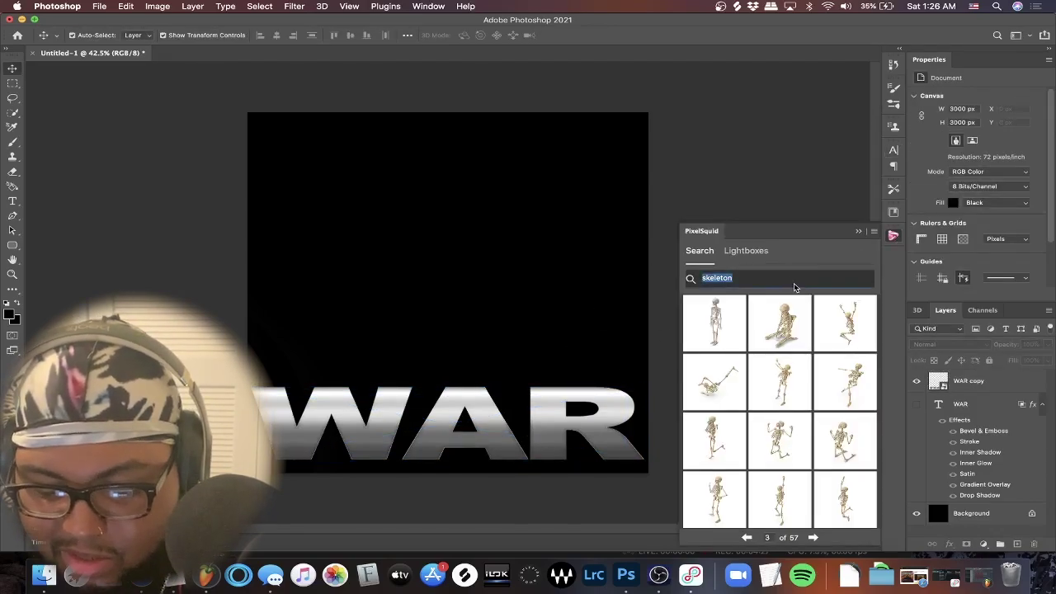
{"action": "key", "text": "BackSpace"}
{"action": "type", "text": "SKU"}
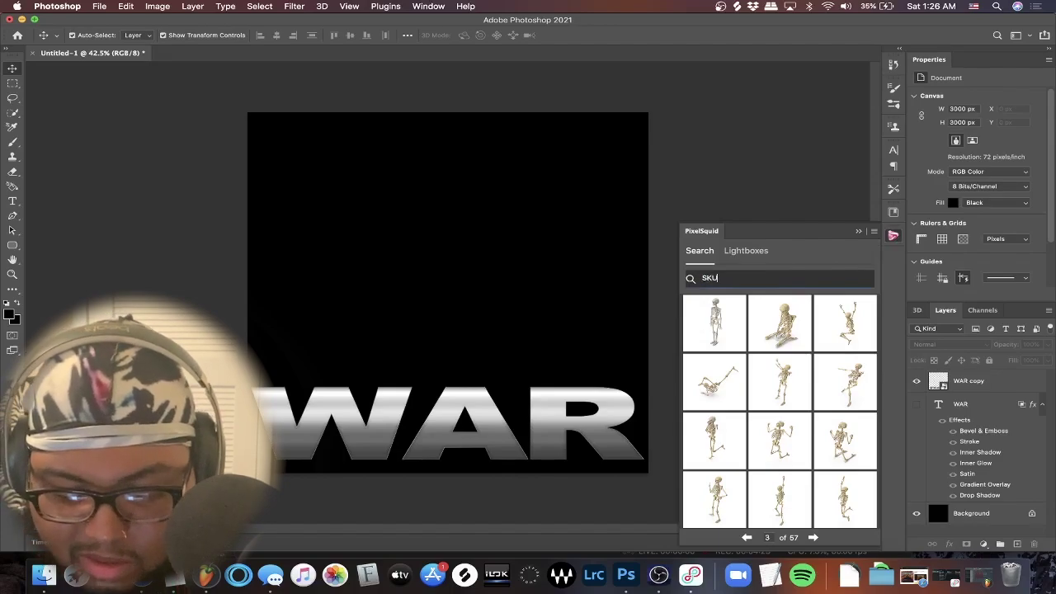
{"action": "type", "text": "LL"}
{"action": "key", "text": "Return"}
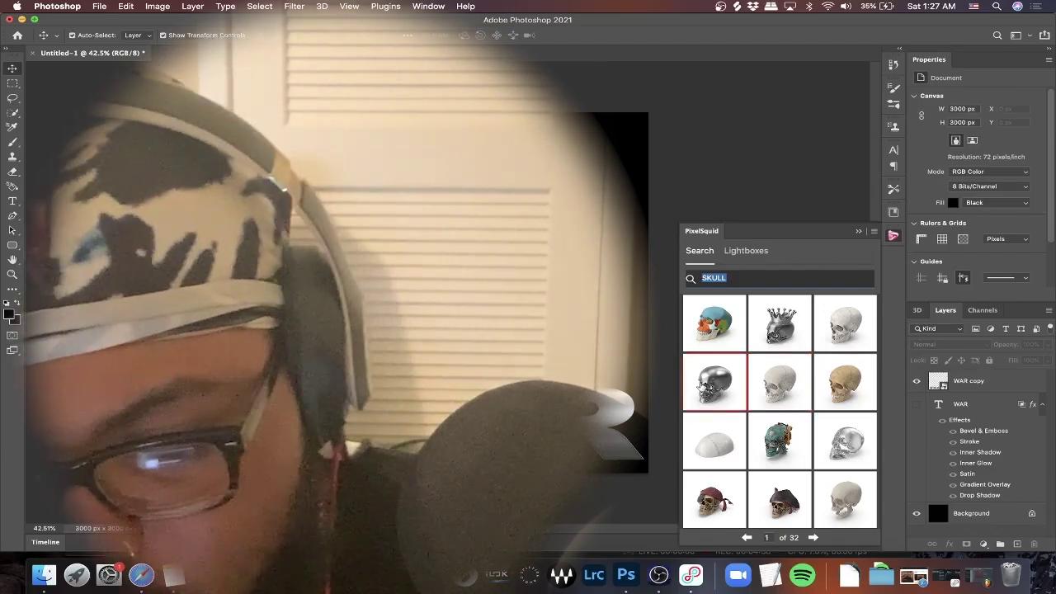
Place the chrome skull at High resolution, rotated to a three-quarter view.
{"action": "left_click", "coordinate": [699, 385]}
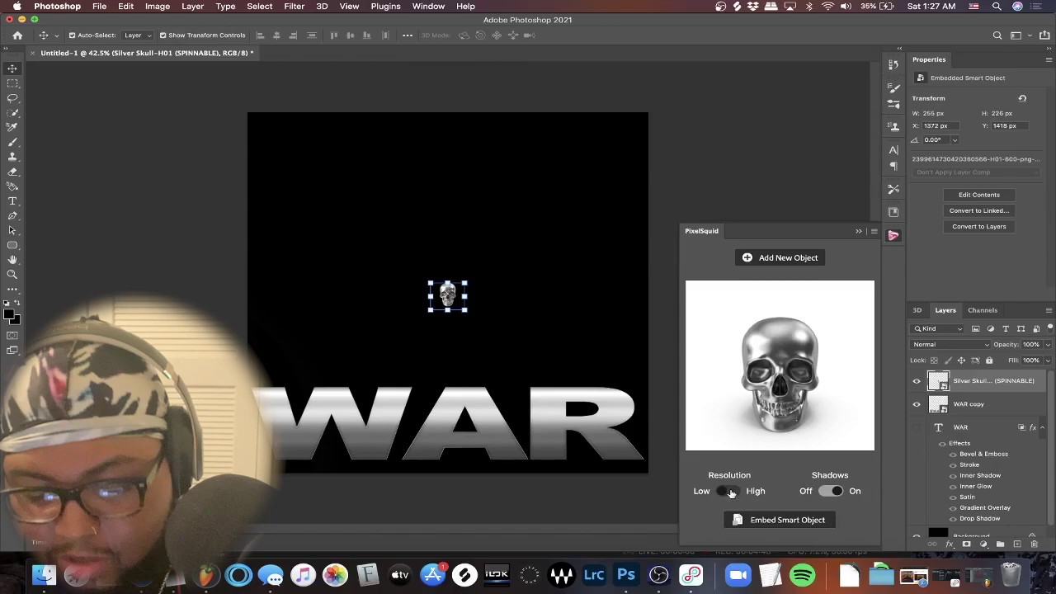
{"action": "left_click", "coordinate": [729, 491]}
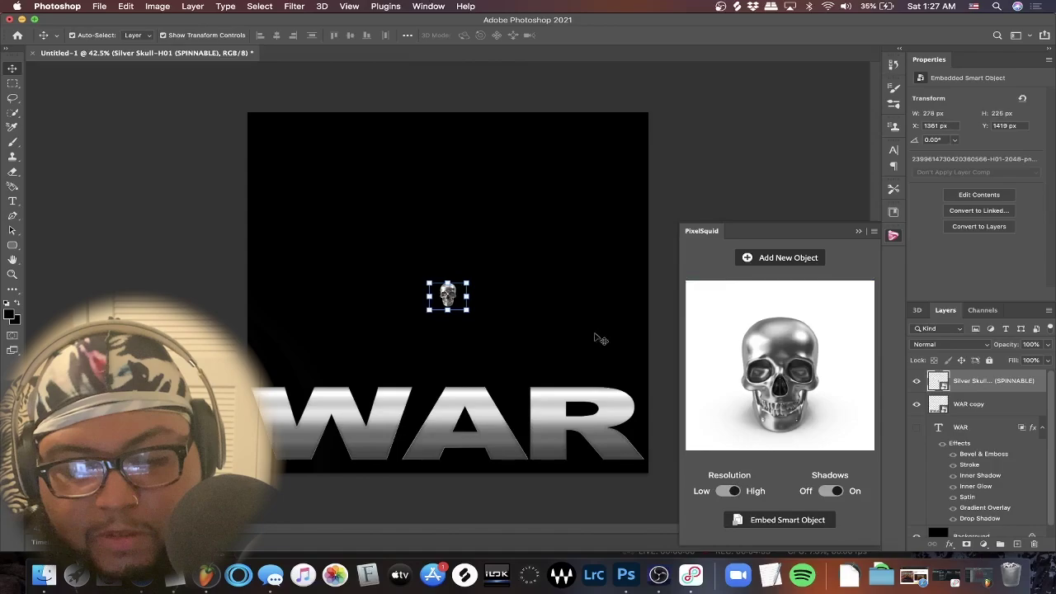
{"action": "left_click_drag", "start_coordinate": [774, 396], "coordinate": [758, 391]}
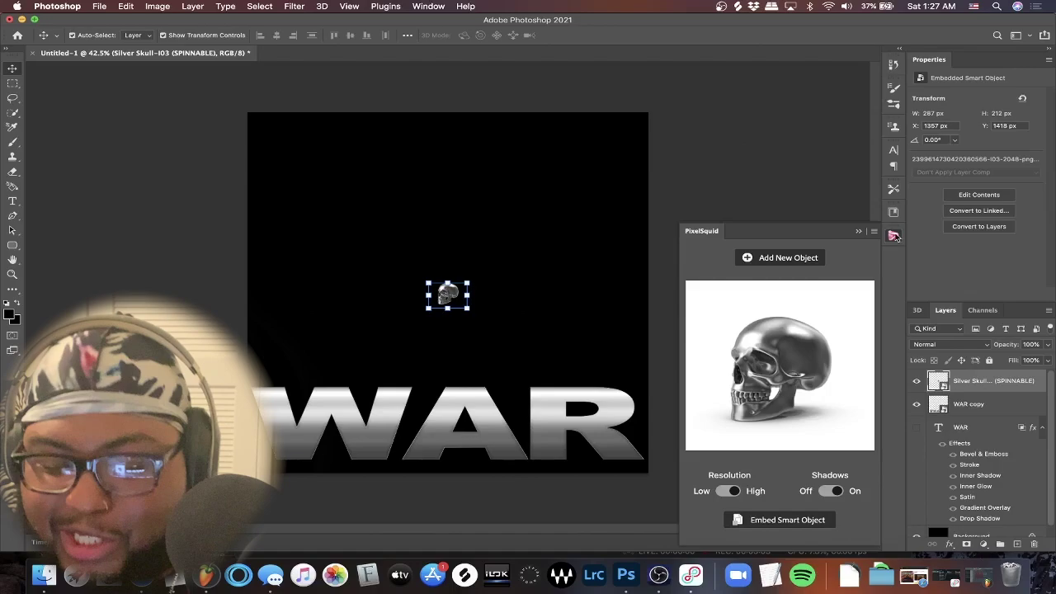
{"action": "left_click_drag", "start_coordinate": [784, 400], "coordinate": [785, 400]}
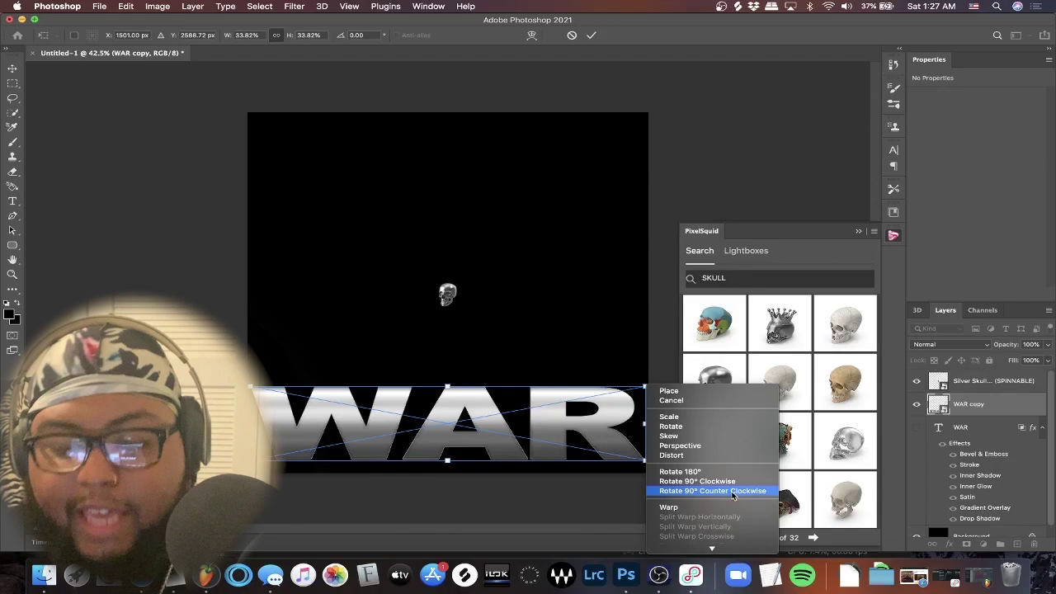
Rotate WAR copy 90° counter-clockwise and move it to the canvas's left edge.
{"action": "left_click", "coordinate": [733, 491]}
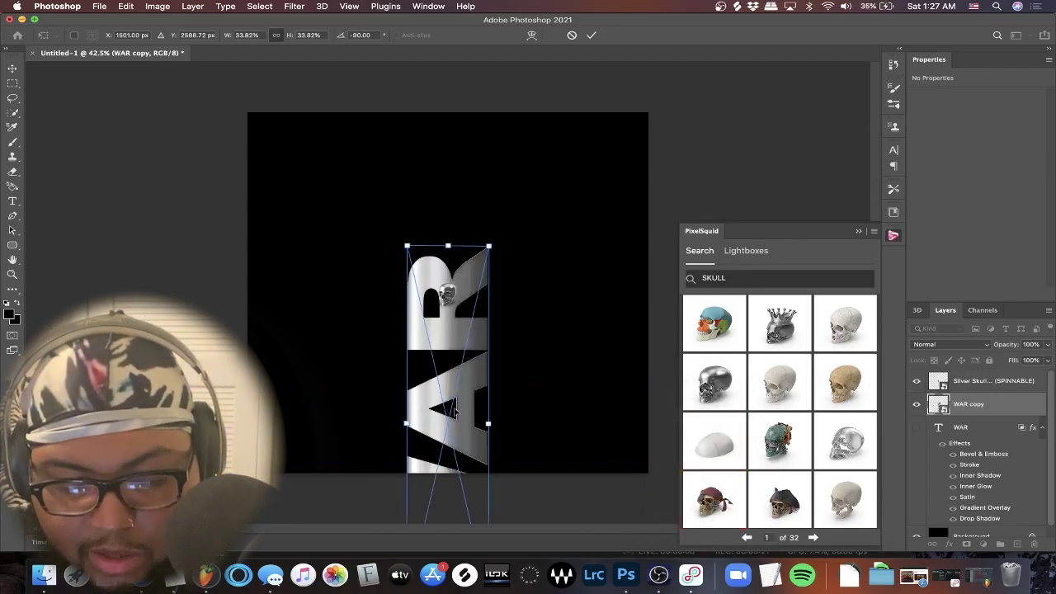
{"action": "left_click_drag", "start_coordinate": [467, 419], "coordinate": [316, 287]}
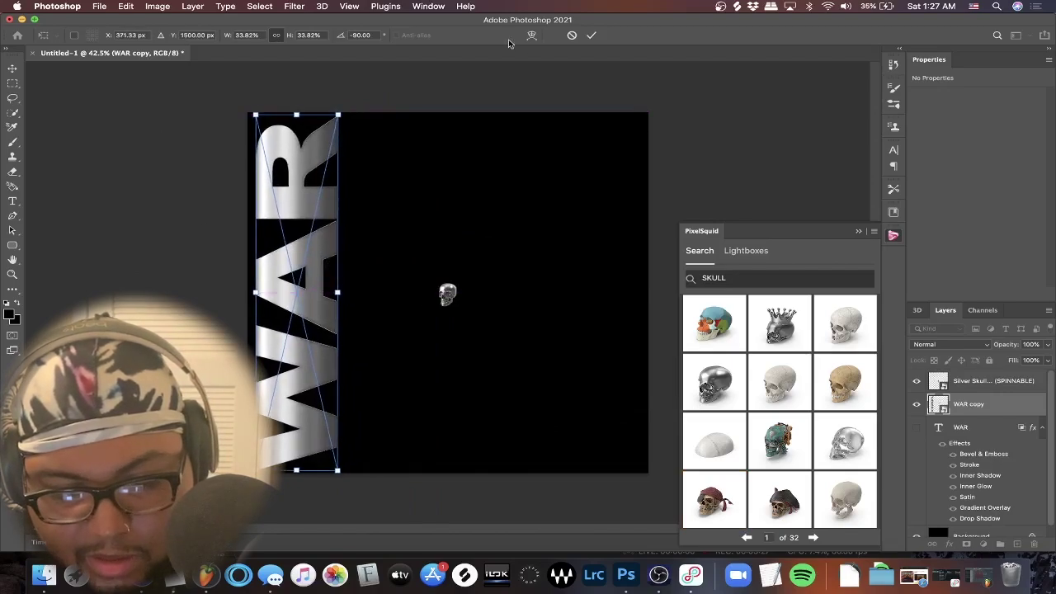
{"action": "key", "text": "Return"}
Enlarge the skull, tilt it slightly clockwise, and place it at the lower right.
{"action": "left_click", "coordinate": [892, 236]}
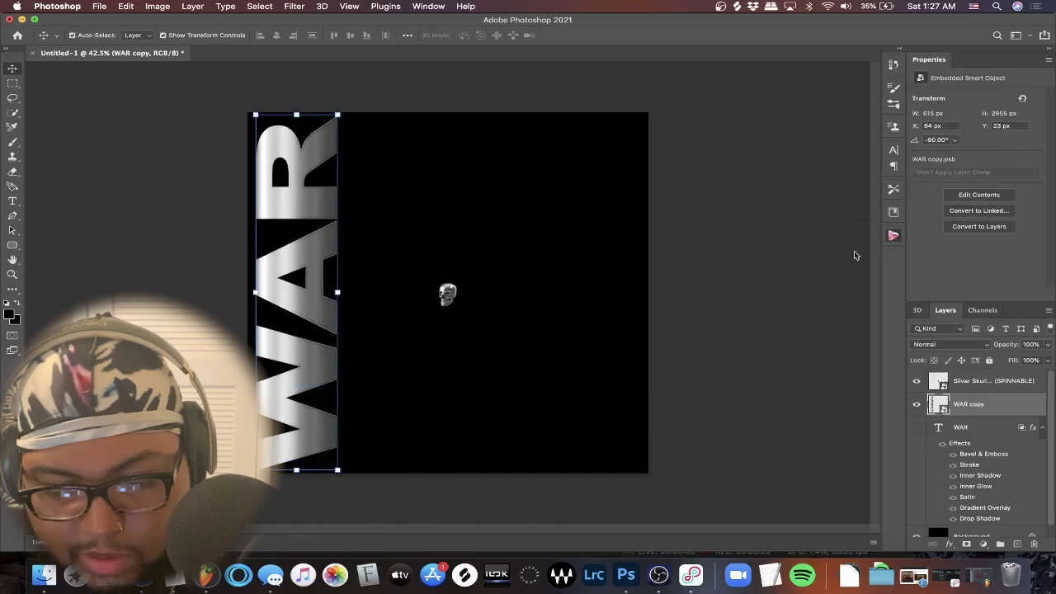
{"action": "left_click", "coordinate": [457, 293]}
{"action": "left_click_drag", "start_coordinate": [467, 284], "coordinate": [717, 163]}
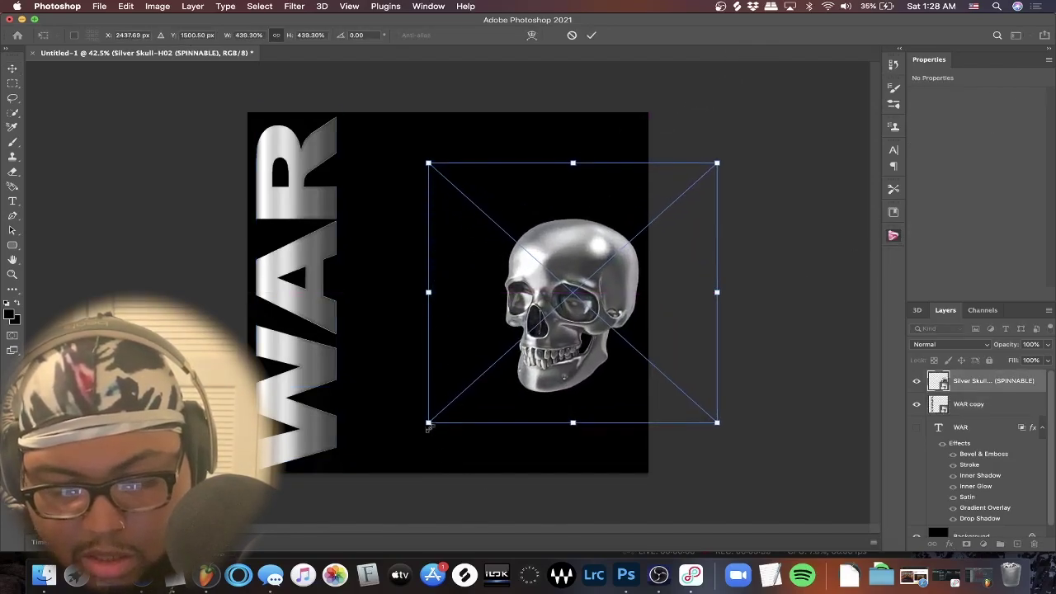
{"action": "left_click_drag", "start_coordinate": [428, 425], "coordinate": [313, 522]}
{"action": "mouse_move", "coordinate": [753, 155]}
{"action": "left_mouse_down"}
{"action": "mouse_move", "coordinate": [843, 226]}
{"action": "mouse_move", "coordinate": [841, 212]}
{"action": "left_mouse_up"}
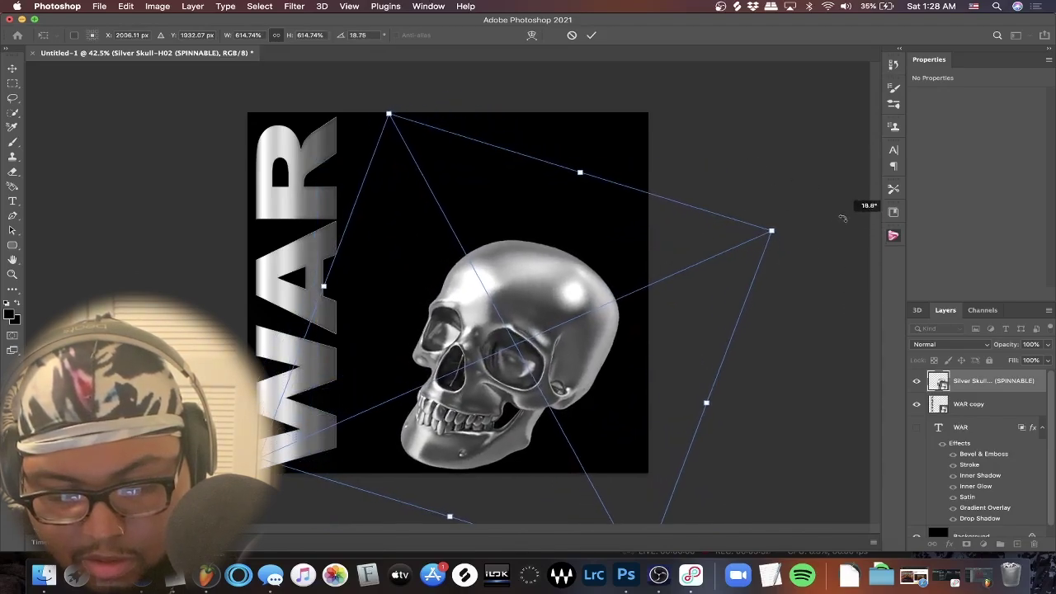
{"action": "left_click_drag", "start_coordinate": [566, 343], "coordinate": [625, 367]}
{"action": "key", "text": "Return"}
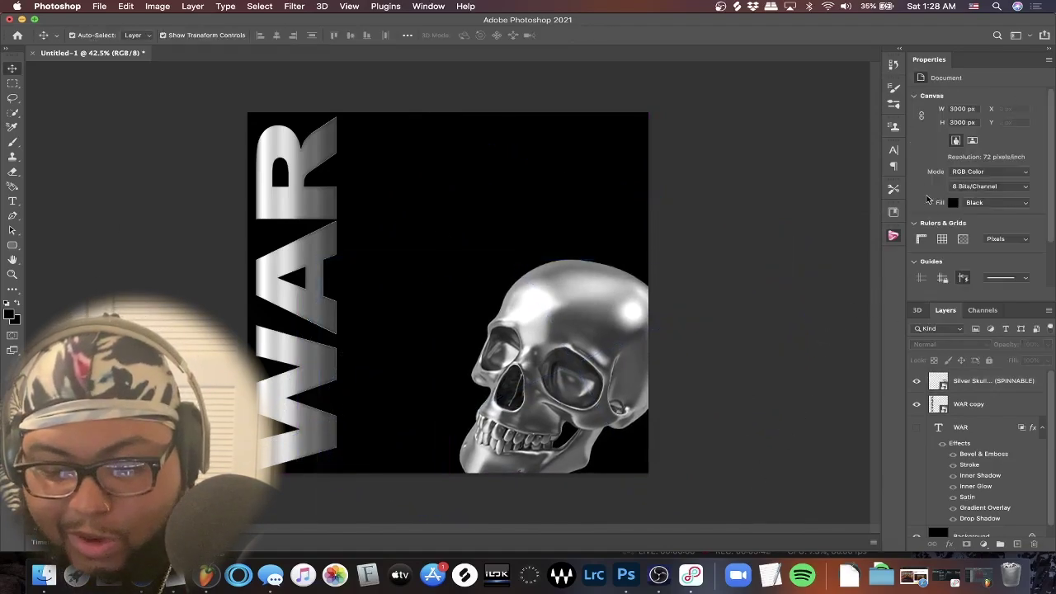
Search PixelSquid for roses and place an enlarged rose bush beside WAR.
{"action": "left_click", "coordinate": [892, 236]}
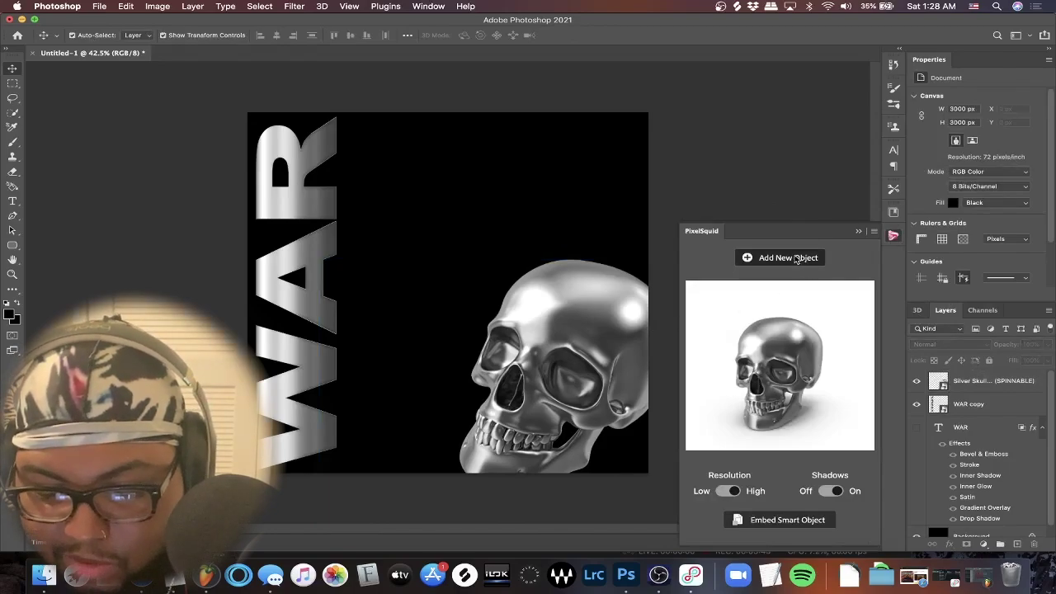
{"action": "left_click", "coordinate": [788, 257]}
{"action": "type", "text": "\\ROSES"}
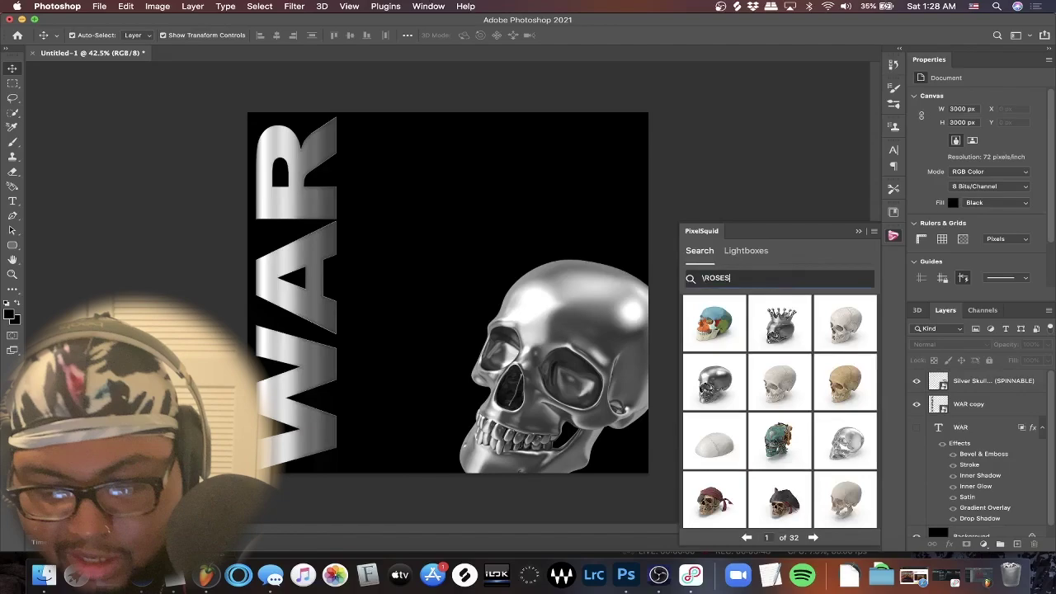
{"action": "key", "text": "Return"}
{"action": "left_click", "coordinate": [745, 262]}
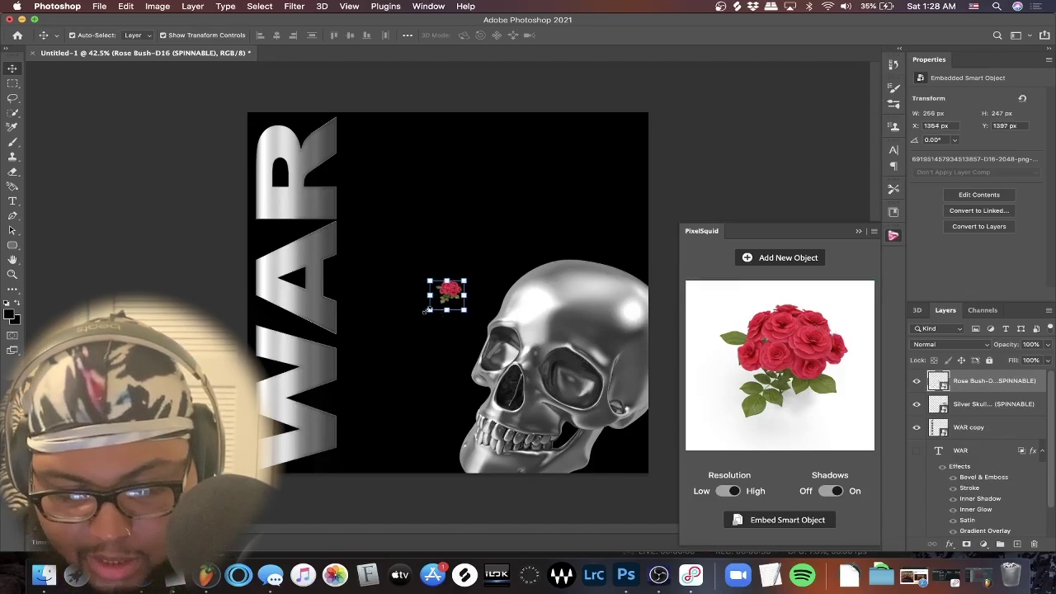
{"action": "left_click_drag", "start_coordinate": [427, 310], "coordinate": [290, 434]}
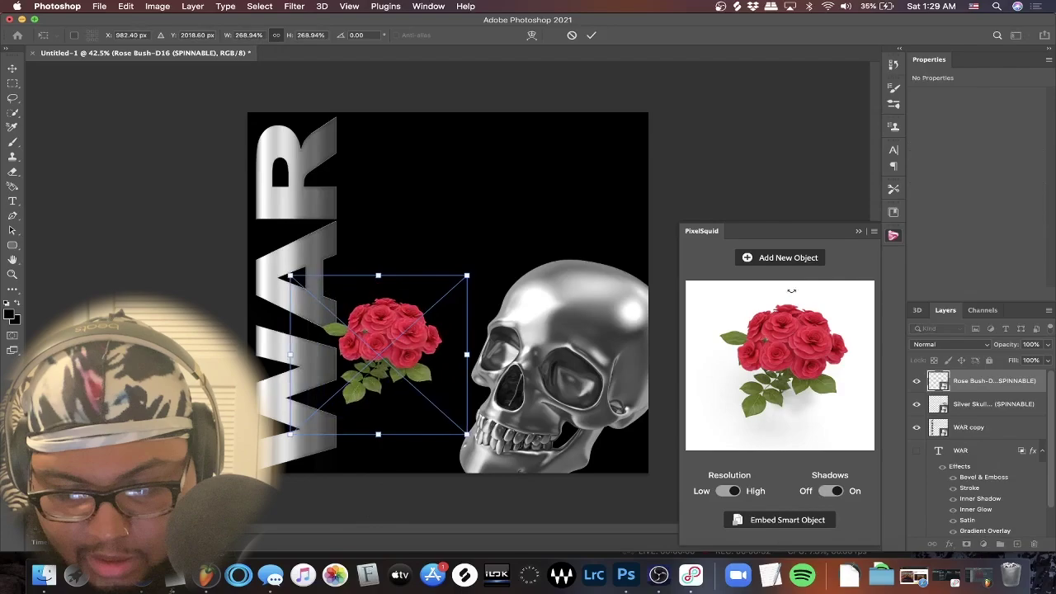
{"action": "key", "text": "Return"}
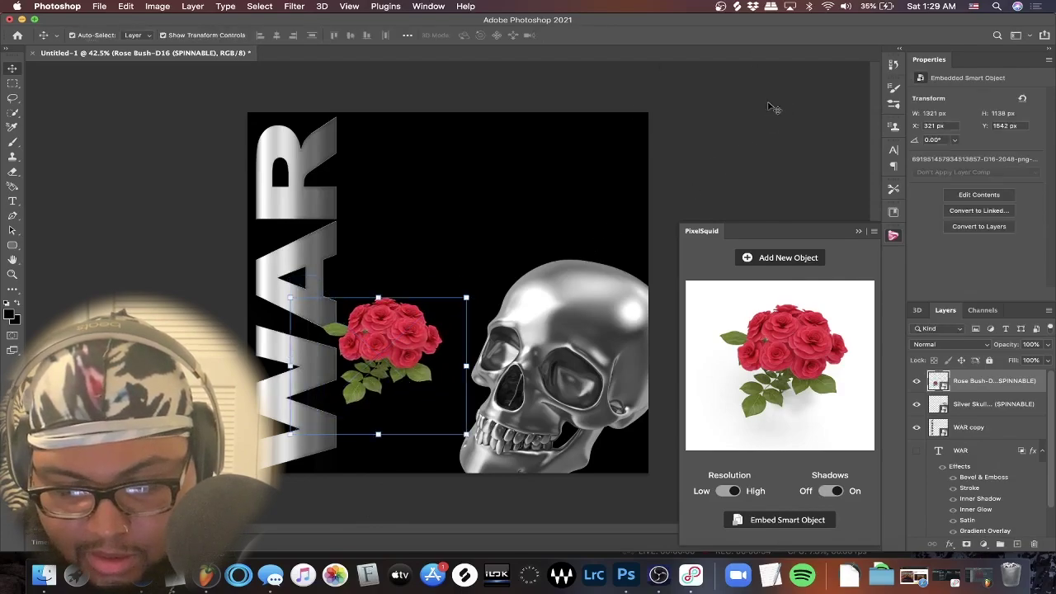
Move the roses onto the skull, enlarge them, and spin the rose model to a new angle.
{"action": "left_click_drag", "start_coordinate": [426, 378], "coordinate": [585, 380]}
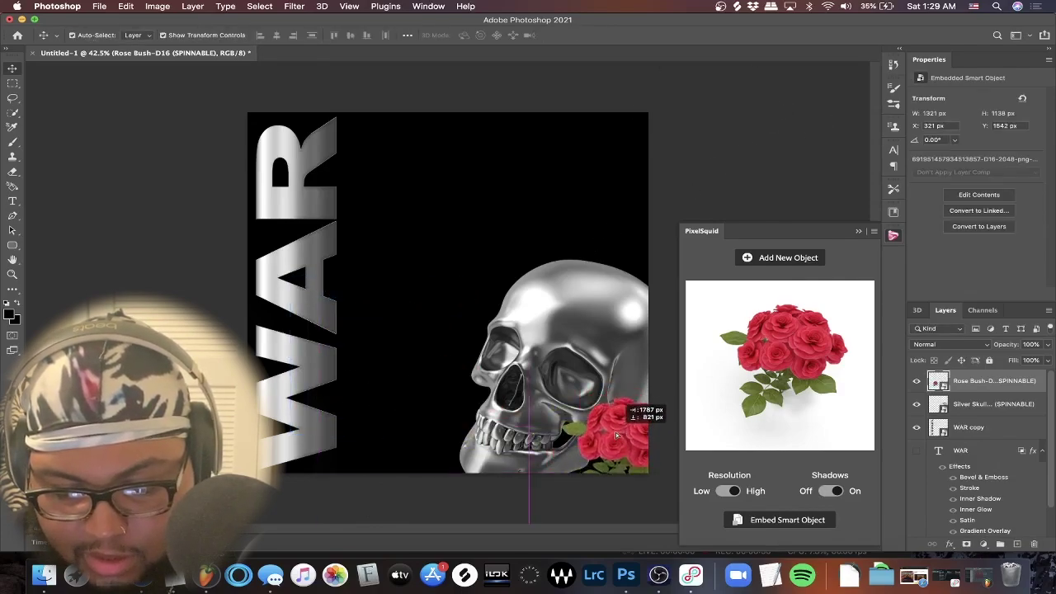
{"action": "left_click_drag", "start_coordinate": [585, 380], "coordinate": [592, 397]}
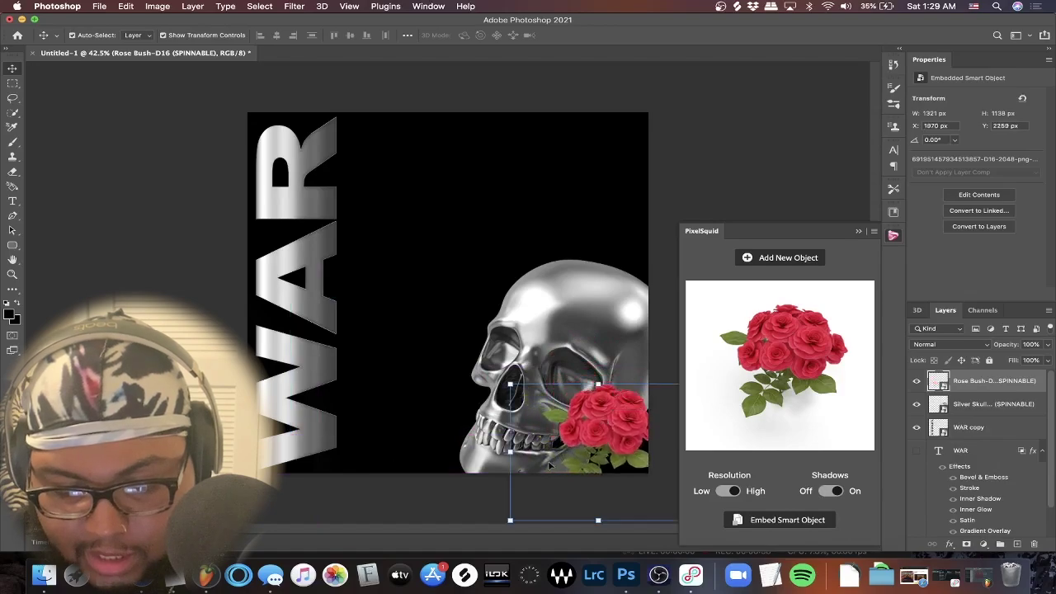
{"action": "key", "text": "ctrl+t"}
{"action": "mouse_move", "coordinate": [510, 384]}
{"action": "left_mouse_down"}
{"action": "mouse_move", "coordinate": [480, 315]}
{"action": "mouse_move", "coordinate": [321, 171]}
{"action": "left_mouse_up"}
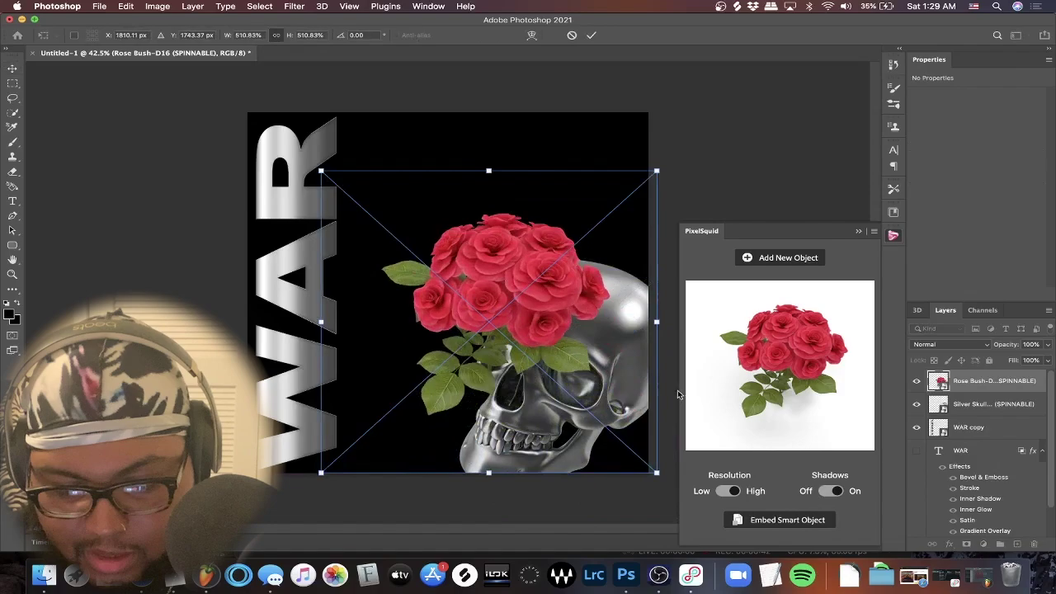
{"action": "key", "text": "Return"}
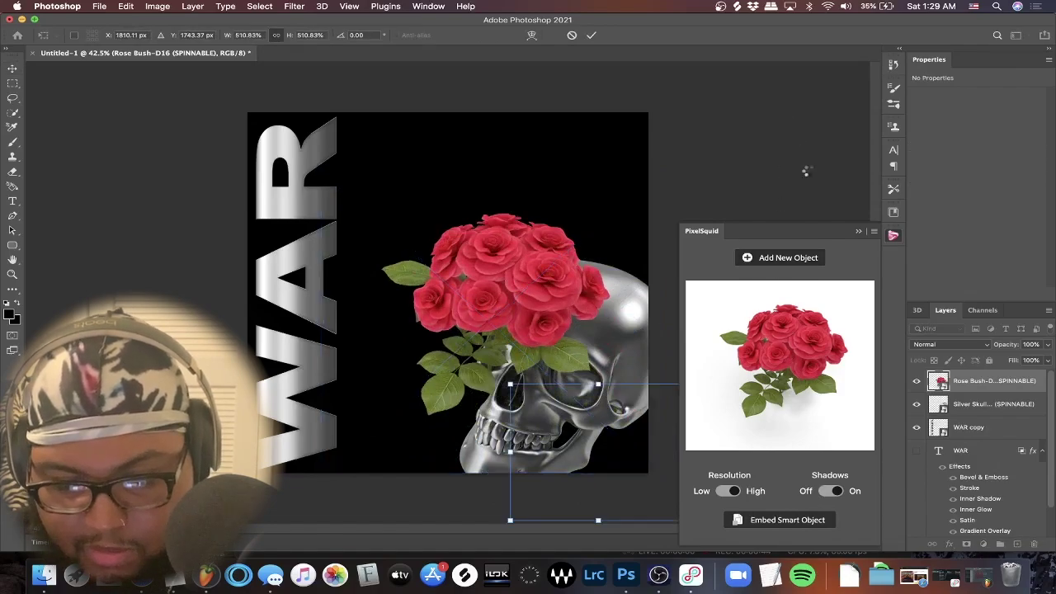
{"action": "mouse_move", "coordinate": [823, 370]}
{"action": "left_mouse_down"}
{"action": "mouse_move", "coordinate": [837, 382]}
{"action": "mouse_move", "coordinate": [833, 369]}
{"action": "left_mouse_up"}
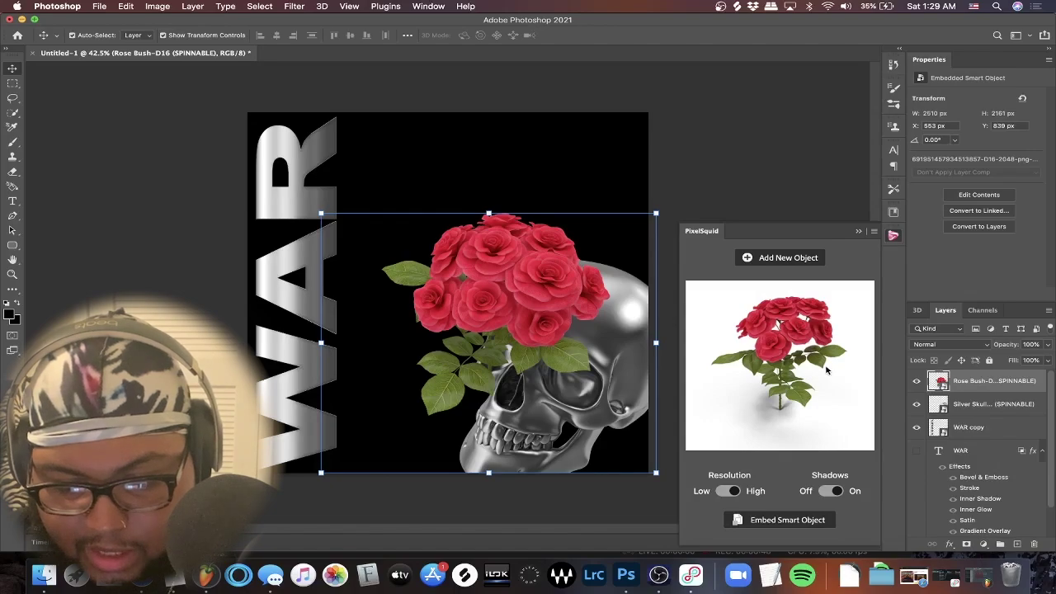
Rotate the roses and settle them tilted against the skull's lower-right jaw.
{"action": "left_click", "coordinate": [812, 144]}
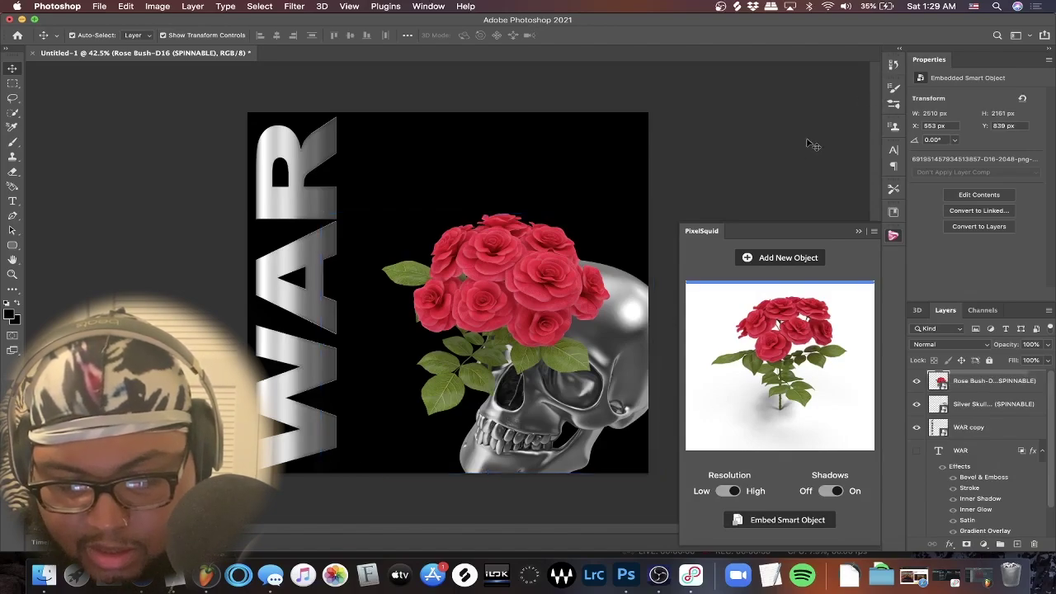
{"action": "left_click_drag", "start_coordinate": [473, 263], "coordinate": [608, 430]}
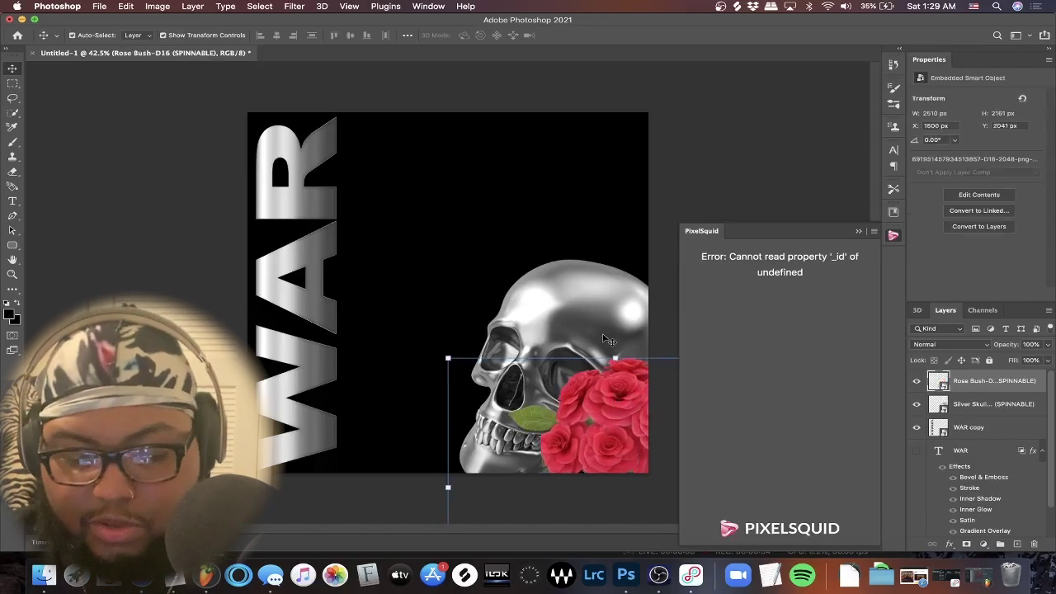
{"action": "mouse_move", "coordinate": [441, 354]}
{"action": "left_mouse_down"}
{"action": "mouse_move", "coordinate": [375, 531]}
{"action": "mouse_move", "coordinate": [590, 461]}
{"action": "left_mouse_up"}
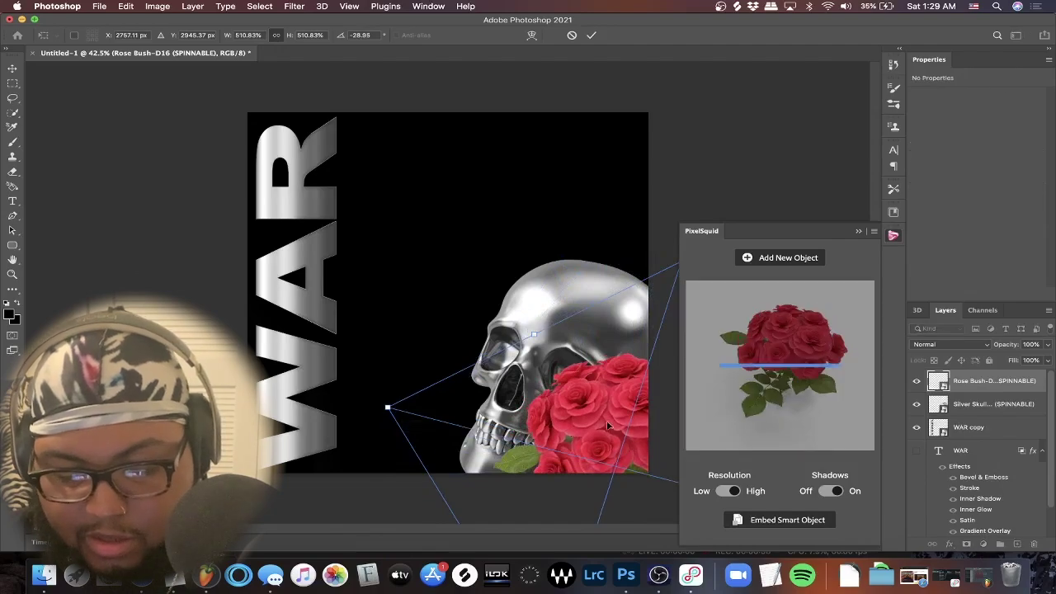
{"action": "left_click_drag", "start_coordinate": [603, 425], "coordinate": [620, 431]}
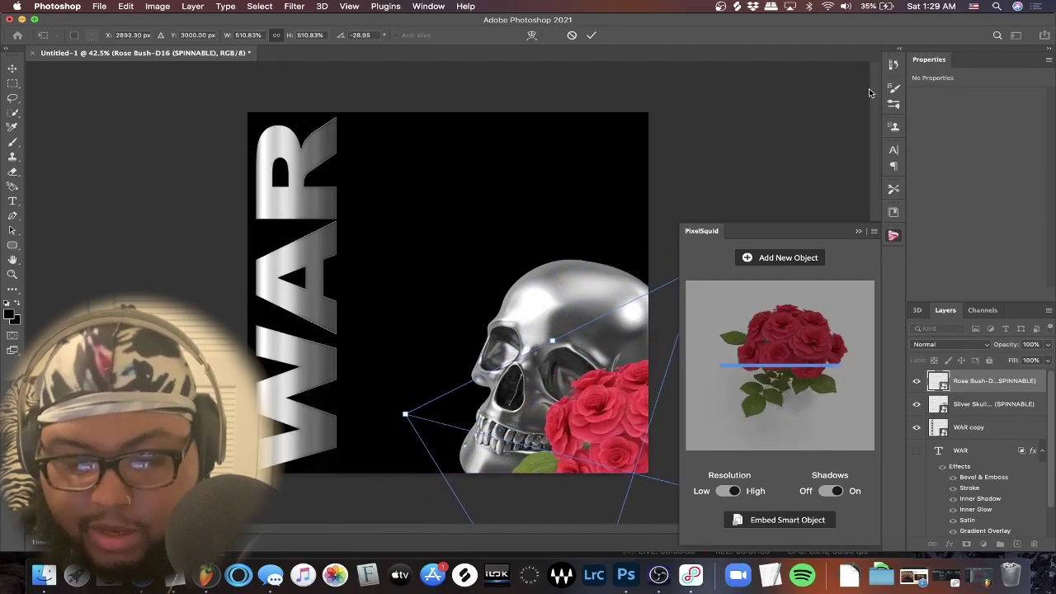
{"action": "key", "text": "Return"}
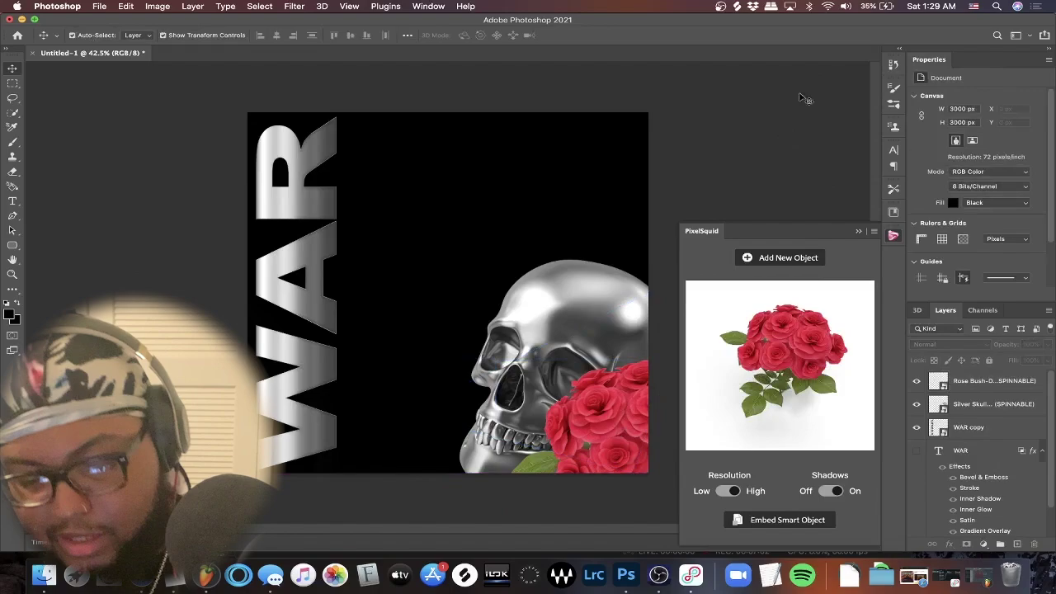
Close PixelSquid and move a copy of the Rose Bush layer to the top-right corner above the skull.
{"action": "left_click", "coordinate": [893, 236]}
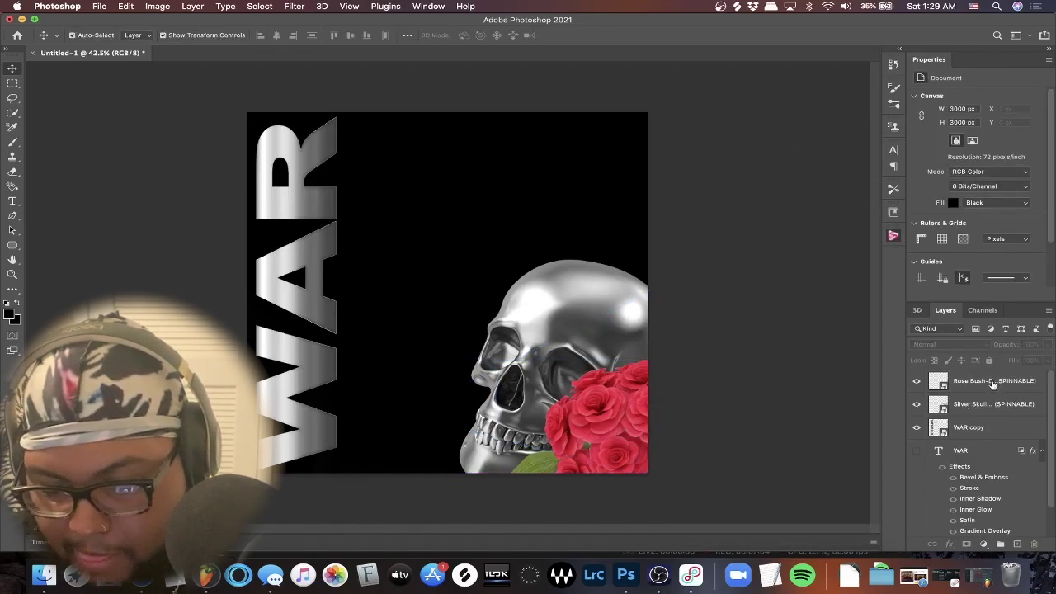
{"action": "left_click", "coordinate": [992, 384]}
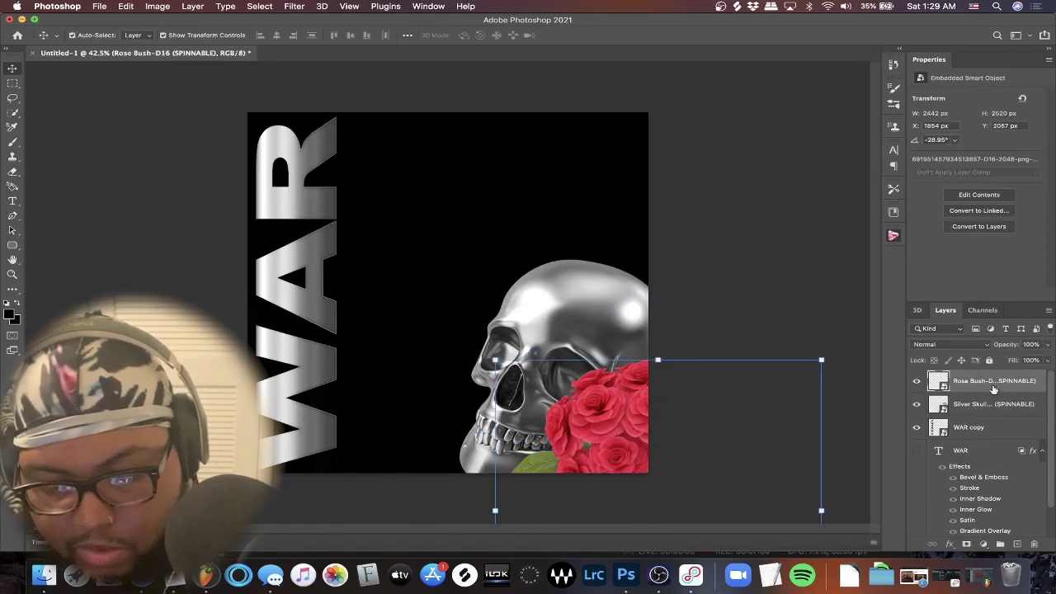
{"action": "key", "text": "super+j"}
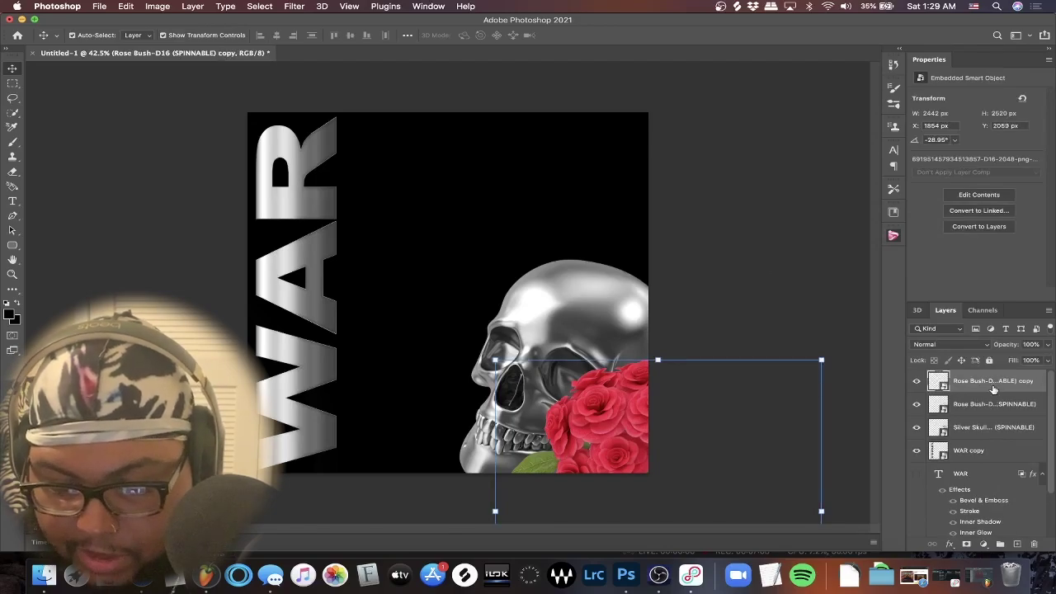
{"action": "mouse_move", "coordinate": [613, 464]}
{"action": "left_mouse_down"}
{"action": "mouse_move", "coordinate": [631, 204]}
{"action": "mouse_move", "coordinate": [617, 206]}
{"action": "left_mouse_up"}
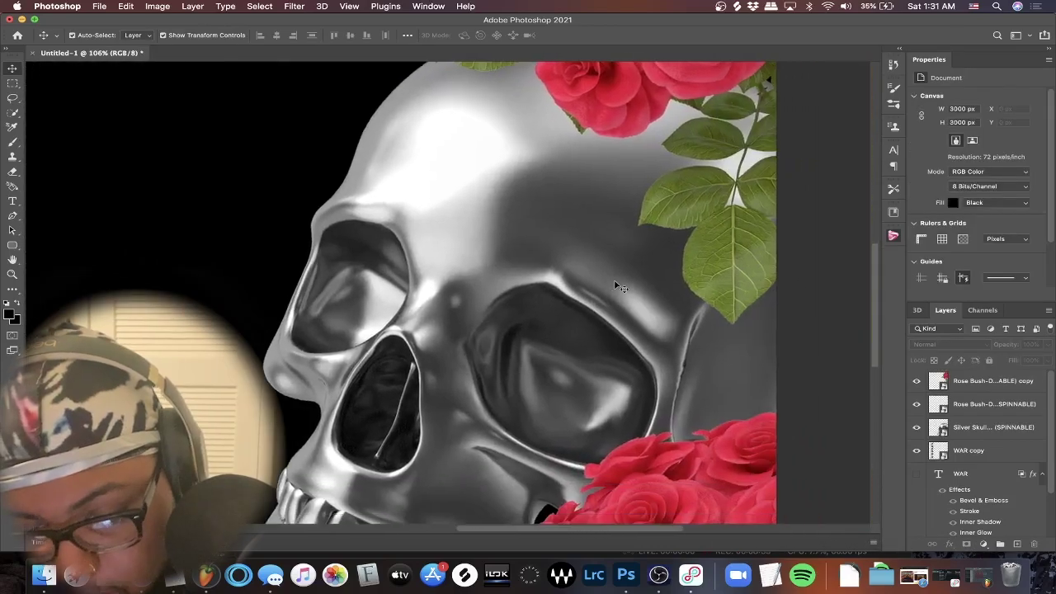
{"action": "scroll", "coordinate": [617, 286], "scroll_direction": "down", "scroll_amount": 2}
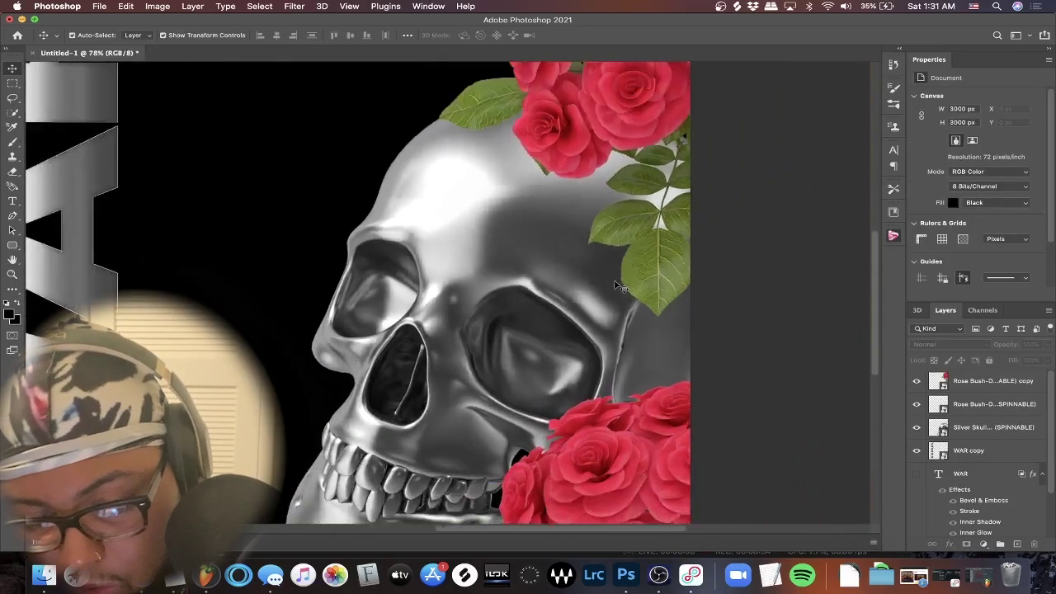
{"action": "scroll", "coordinate": [617, 286], "scroll_direction": "down", "scroll_amount": 2}
{"action": "scroll", "coordinate": [617, 287], "scroll_direction": "down", "scroll_amount": 2}
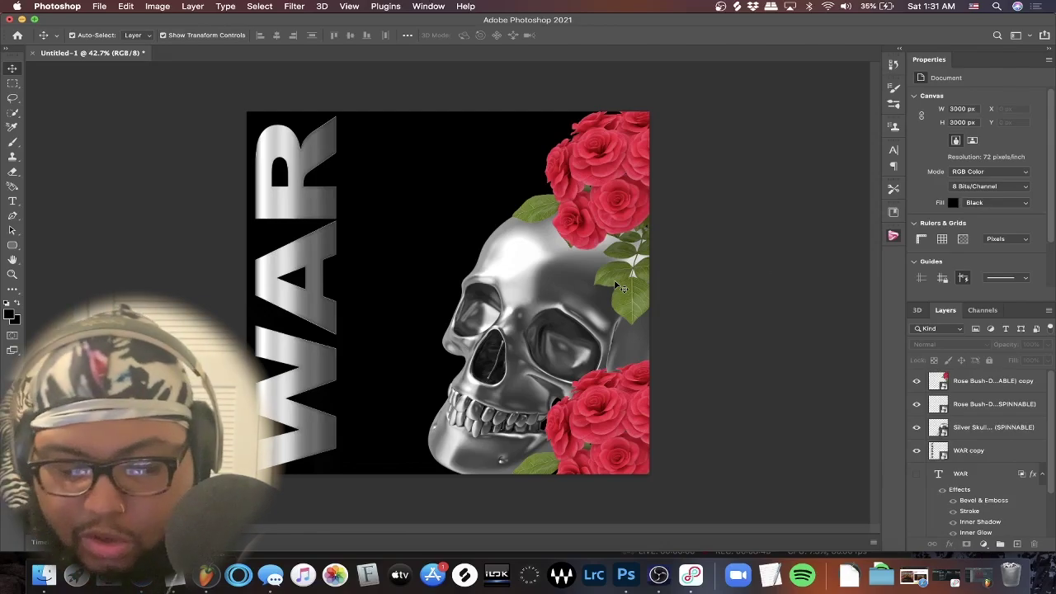
Add a white LIL MUSIC MAN text line to the canvas.
{"action": "left_click", "coordinate": [12, 201]}
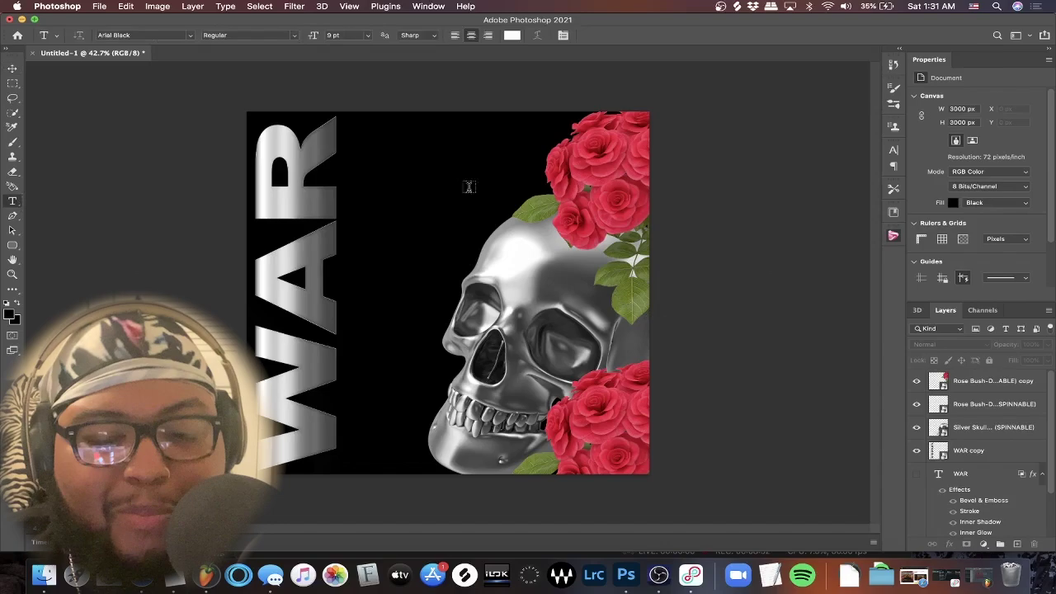
{"action": "left_click", "coordinate": [379, 155]}
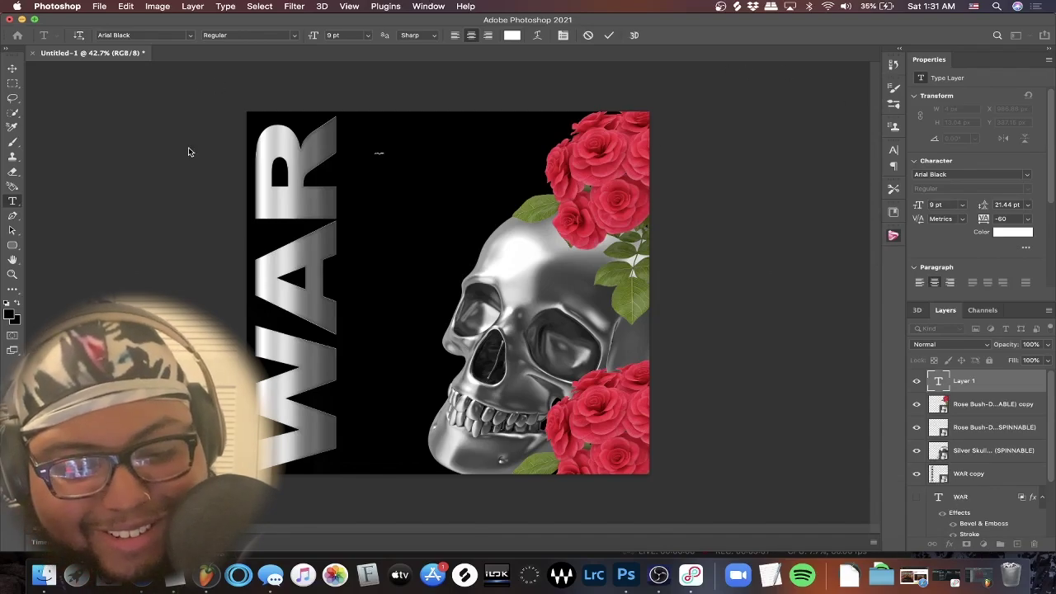
{"action": "left_click", "coordinate": [13, 70]}
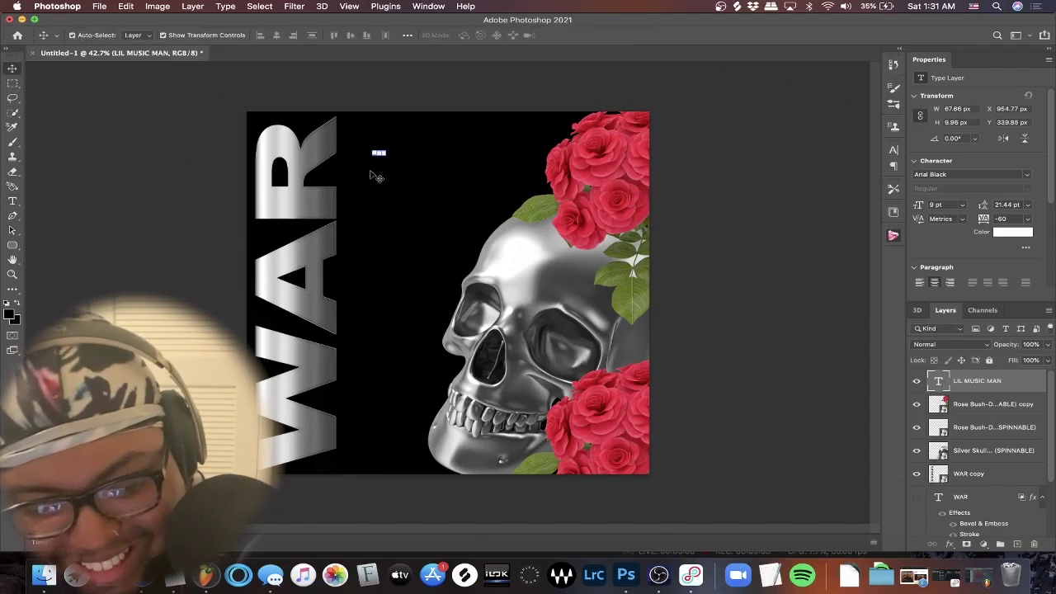
Enlarge and squash the LIL MUSIC MAN text, then rotate it 90° to run vertically.
{"action": "key", "text": "super+t"}
{"action": "left_click_drag", "start_coordinate": [386, 157], "coordinate": [617, 232]}
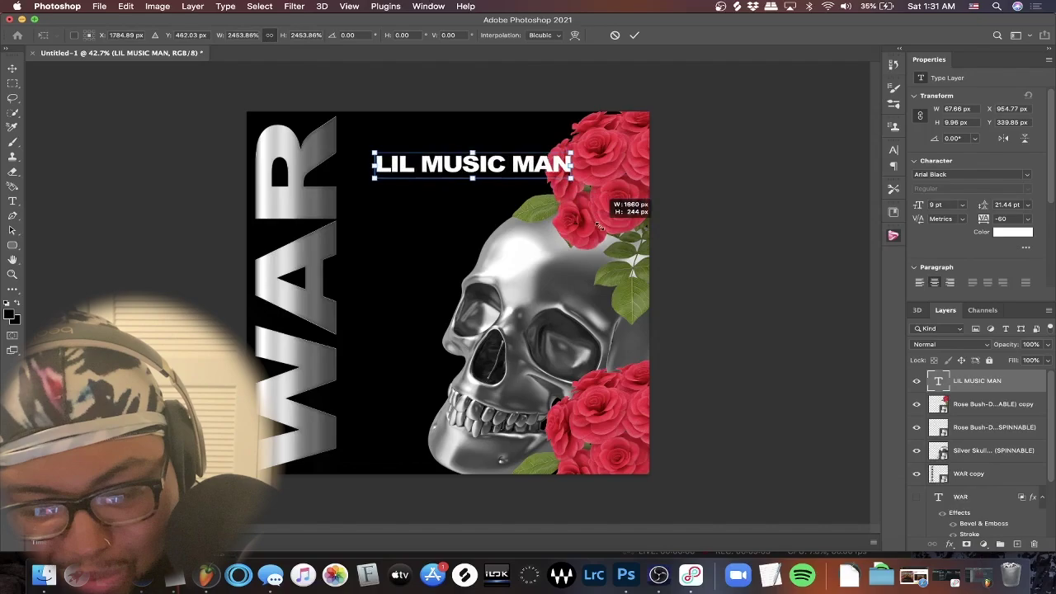
{"action": "left_click_drag", "start_coordinate": [617, 232], "coordinate": [714, 232]}
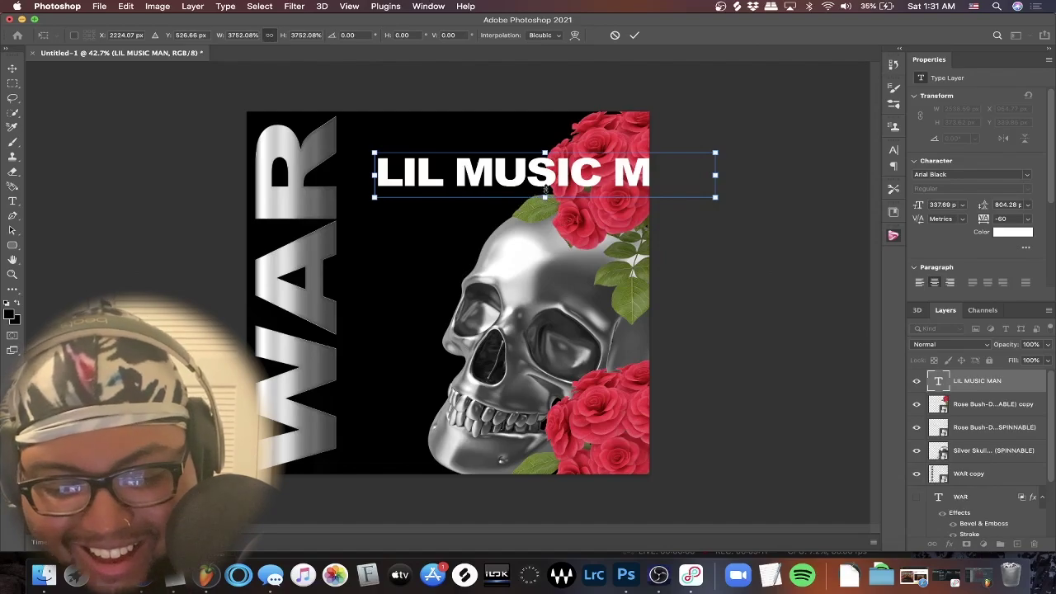
{"action": "mouse_move", "coordinate": [545, 190]}
{"action": "left_mouse_down"}
{"action": "mouse_move", "coordinate": [545, 180]}
{"action": "mouse_move", "coordinate": [353, 201]}
{"action": "left_mouse_up"}
{"action": "right_click", "coordinate": [543, 152]}
{"action": "left_click", "coordinate": [617, 327]}
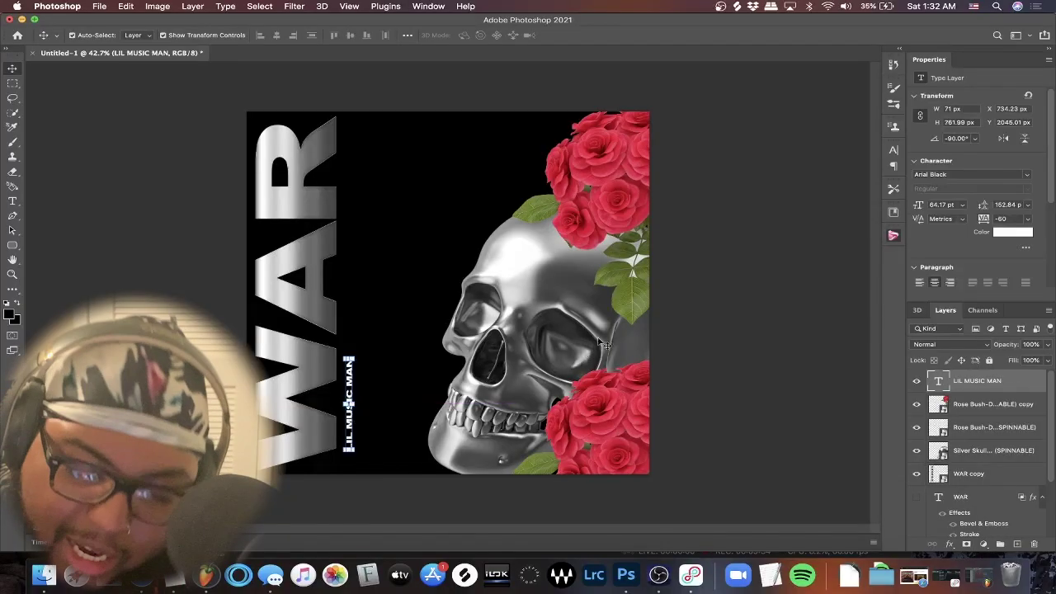
{"action": "left_click", "coordinate": [807, 320]}
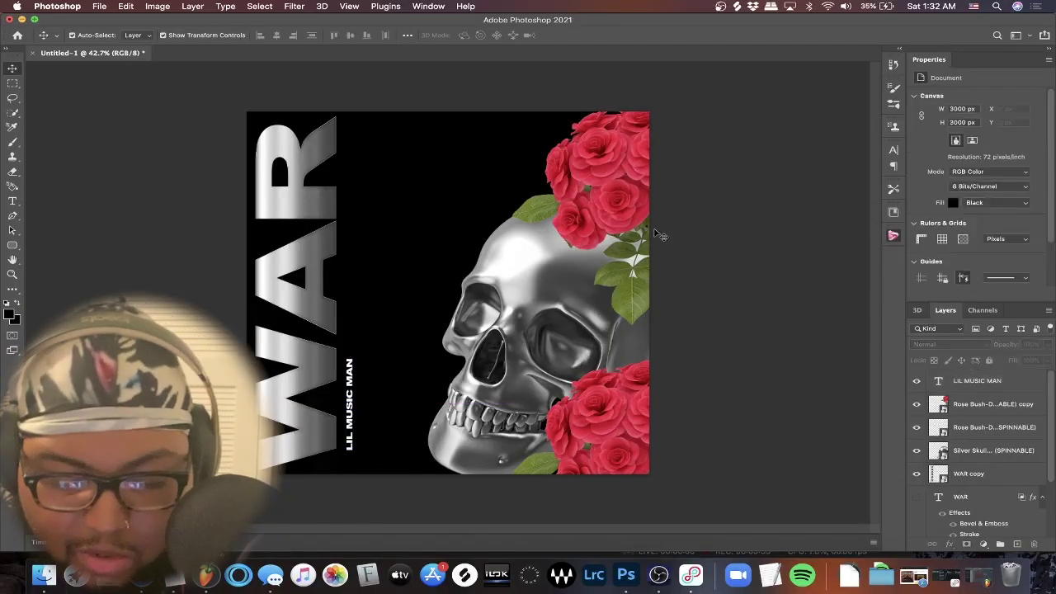
Set the LIL MUSIC MAN text's tracking to 300 in the Character panel.
{"action": "scroll", "coordinate": [658, 233], "scroll_direction": "up", "scroll_amount": 5}
{"action": "scroll", "coordinate": [654, 225], "scroll_direction": "left", "scroll_amount": 3}
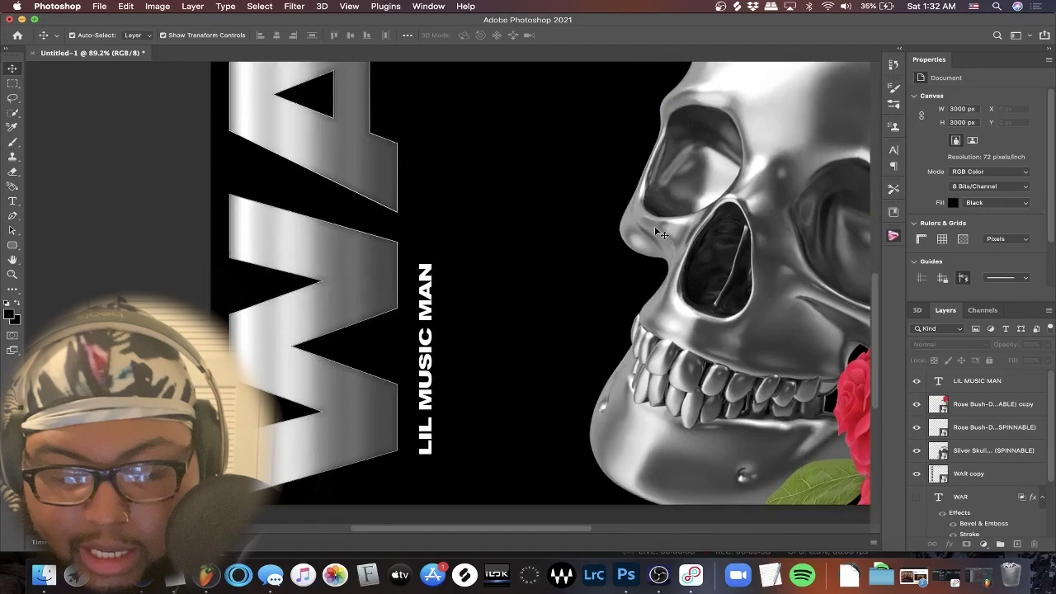
{"action": "left_click", "coordinate": [430, 373]}
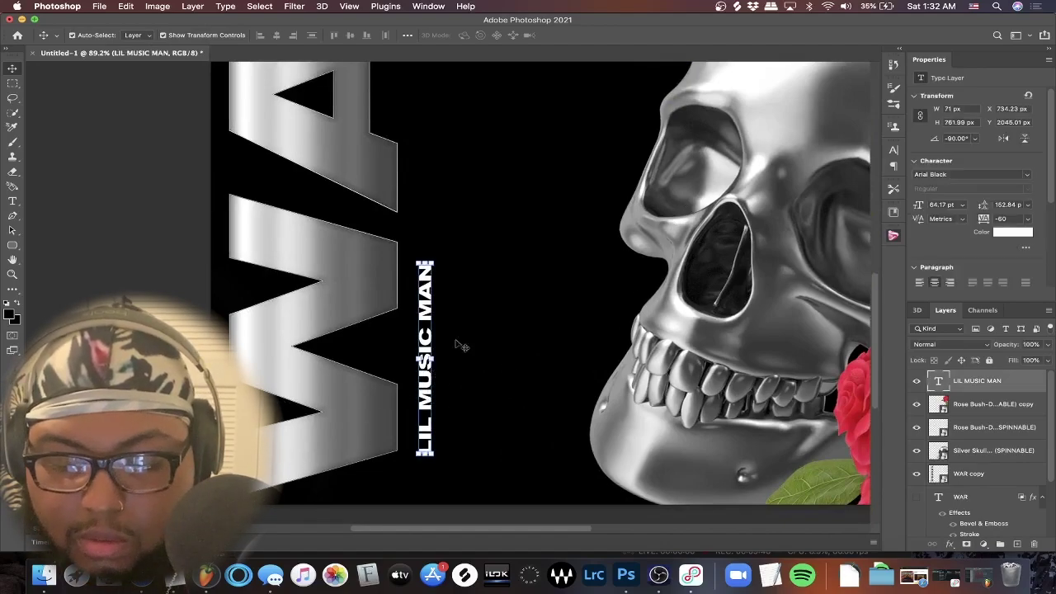
{"action": "left_click", "coordinate": [893, 146]}
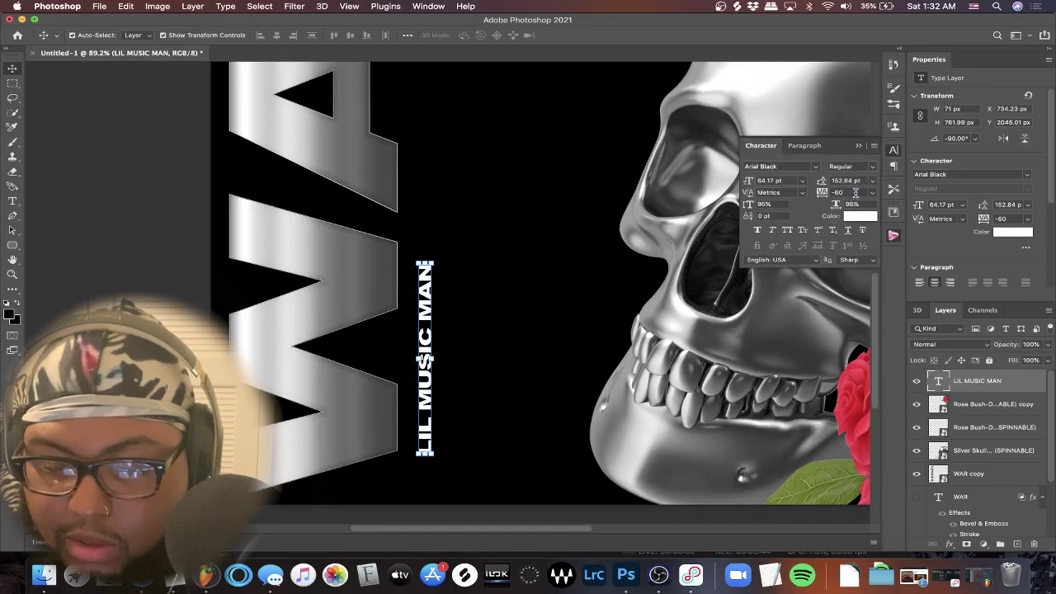
{"action": "scroll", "coordinate": [855, 192], "scroll_direction": "up", "scroll_amount": 9}
{"action": "scroll", "coordinate": [855, 193], "scroll_direction": "up", "scroll_amount": 9}
{"action": "scroll", "coordinate": [856, 192], "scroll_direction": "up", "scroll_amount": 9}
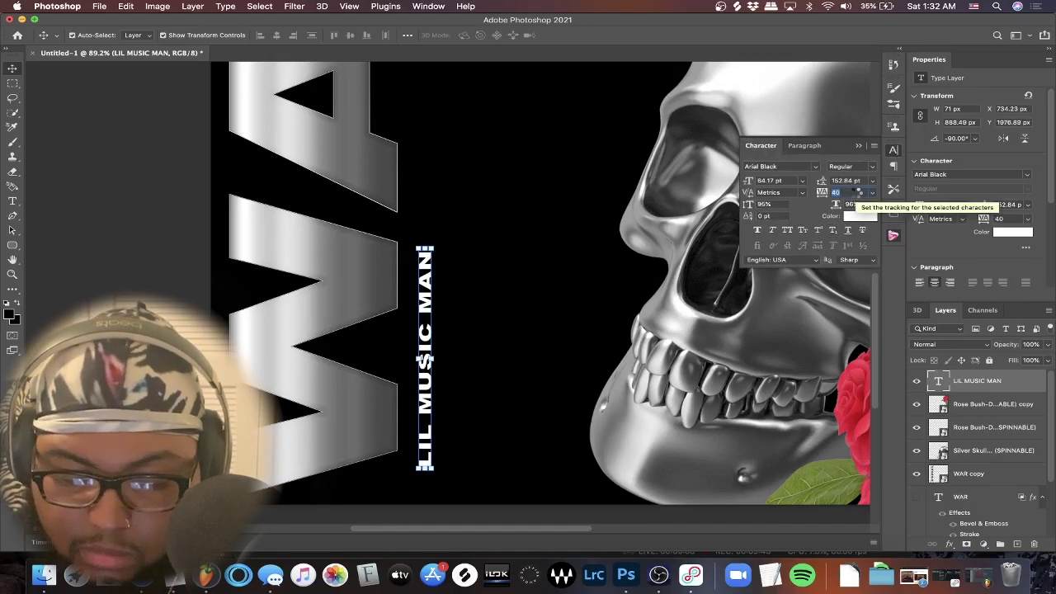
{"action": "scroll", "coordinate": [856, 193], "scroll_direction": "up", "scroll_amount": 9}
{"action": "type", "text": "300"}
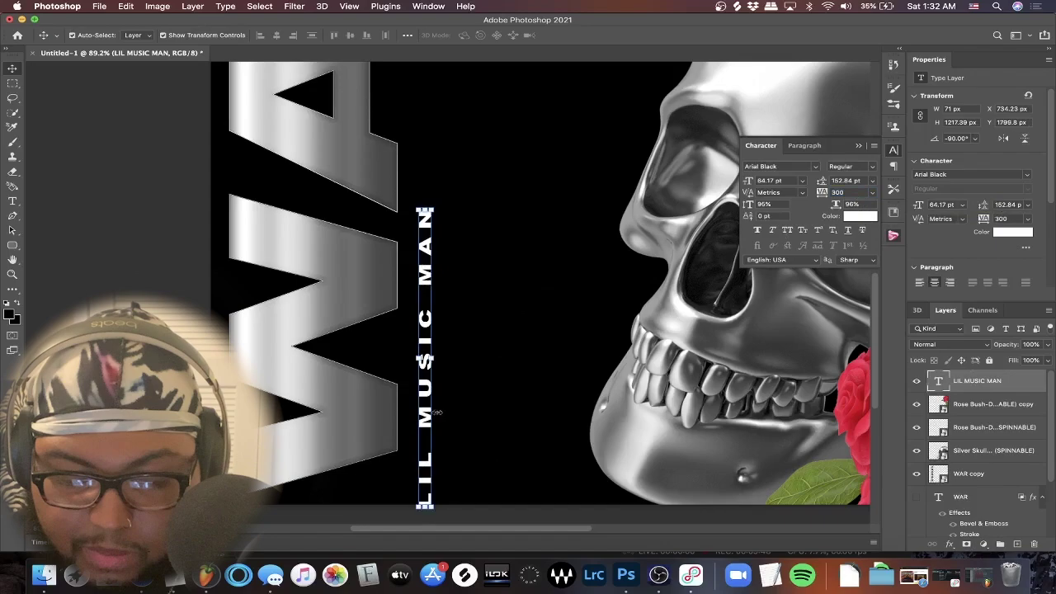
Move the vertical text up so it lines up along the WAR letters.
{"action": "left_click", "coordinate": [465, 413]}
{"action": "mouse_move", "coordinate": [424, 415]}
{"action": "left_mouse_down"}
{"action": "mouse_move", "coordinate": [437, 312]}
{"action": "mouse_move", "coordinate": [423, 407]}
{"action": "left_mouse_up"}
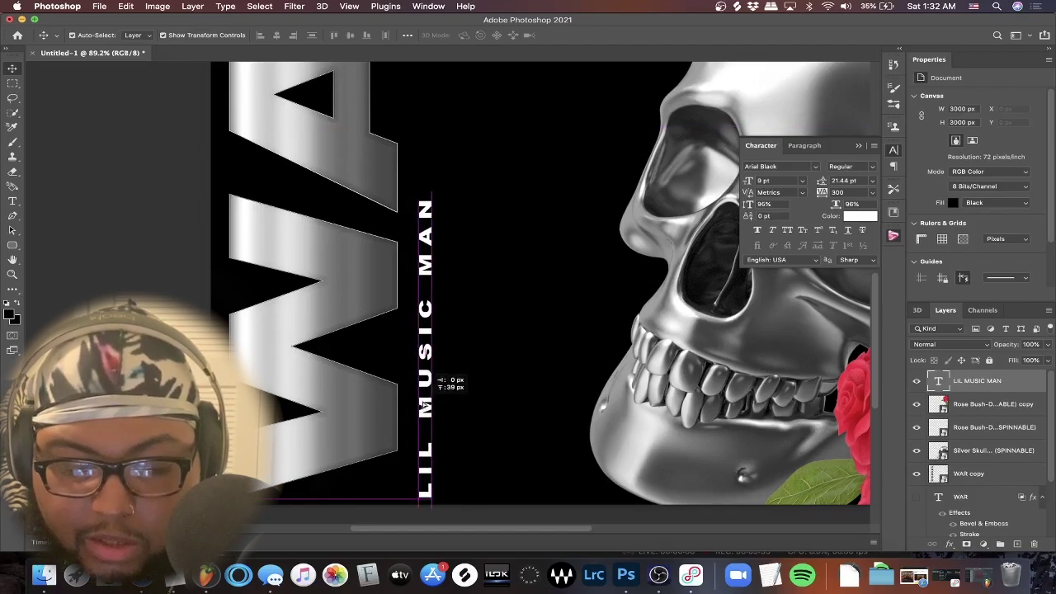
{"action": "left_click_drag", "start_coordinate": [428, 406], "coordinate": [428, 405]}
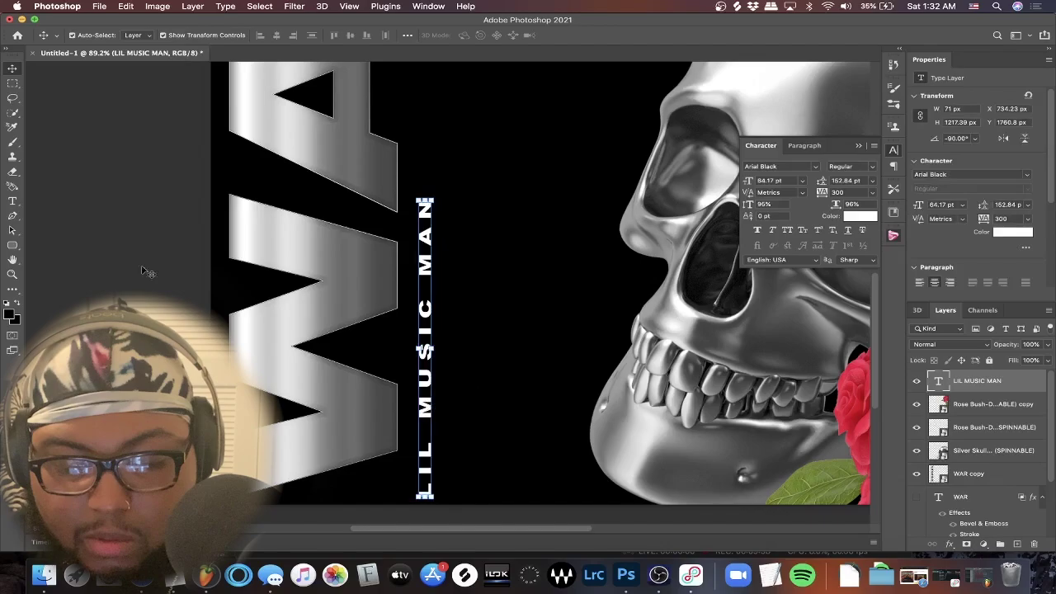
{"action": "left_click", "coordinate": [145, 271]}
{"action": "scroll", "coordinate": [299, 238], "scroll_direction": "down", "scroll_amount": 5}
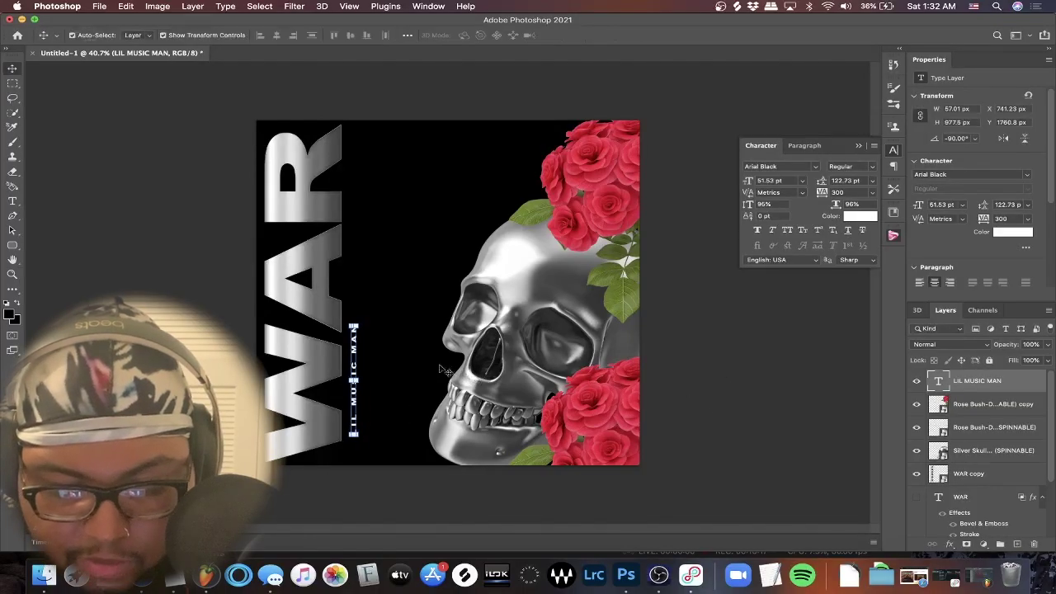
Commit the resized LIL MUSIC MAN text and shift it slightly down.
{"action": "left_click", "coordinate": [462, 216]}
{"action": "left_click_drag", "start_coordinate": [366, 397], "coordinate": [357, 403]}
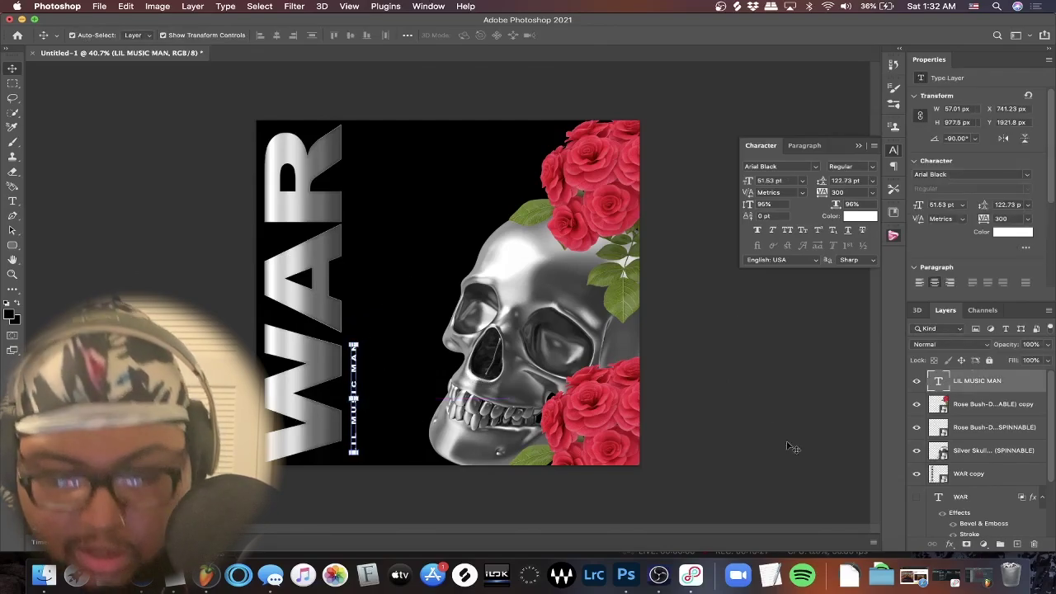
{"action": "left_click", "coordinate": [422, 384]}
Duplicate the LIL MUSIC MAN text and move the copy to the top of the cover.
{"action": "left_click", "coordinate": [361, 400]}
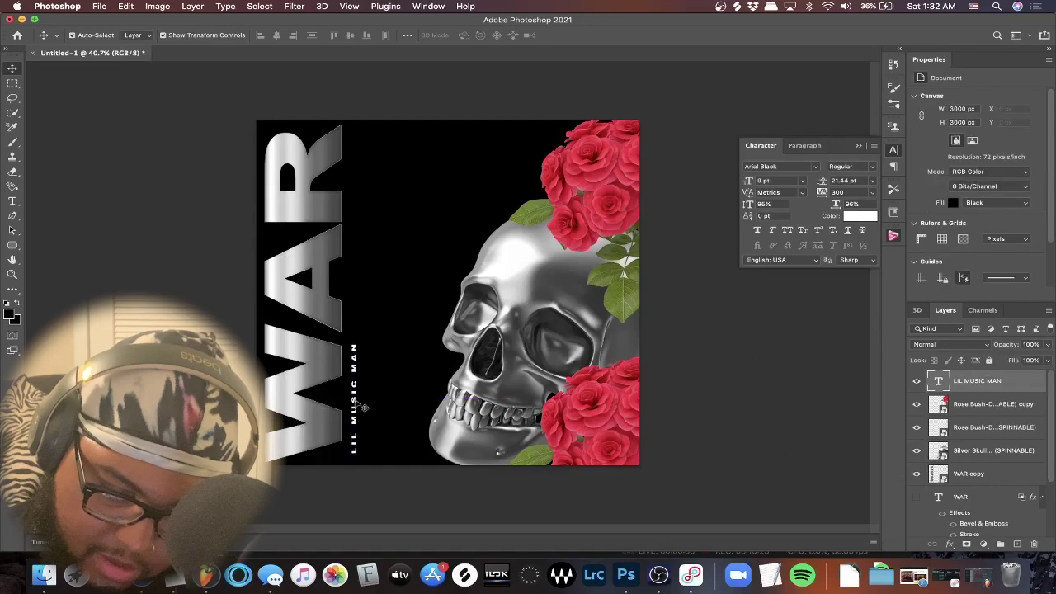
{"action": "key", "text": "super+j"}
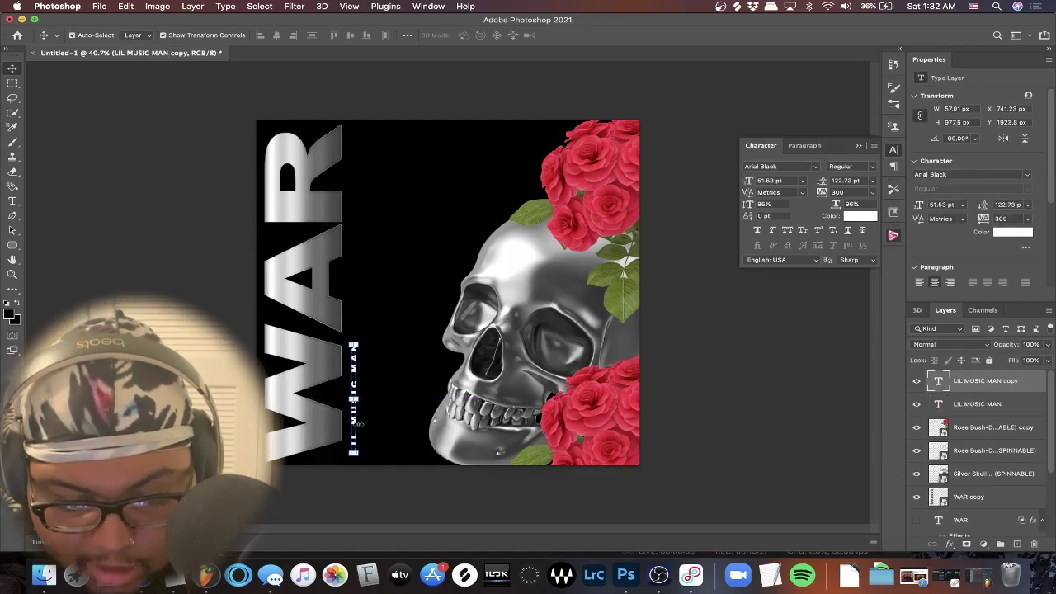
{"action": "left_click_drag", "start_coordinate": [356, 426], "coordinate": [354, 207]}
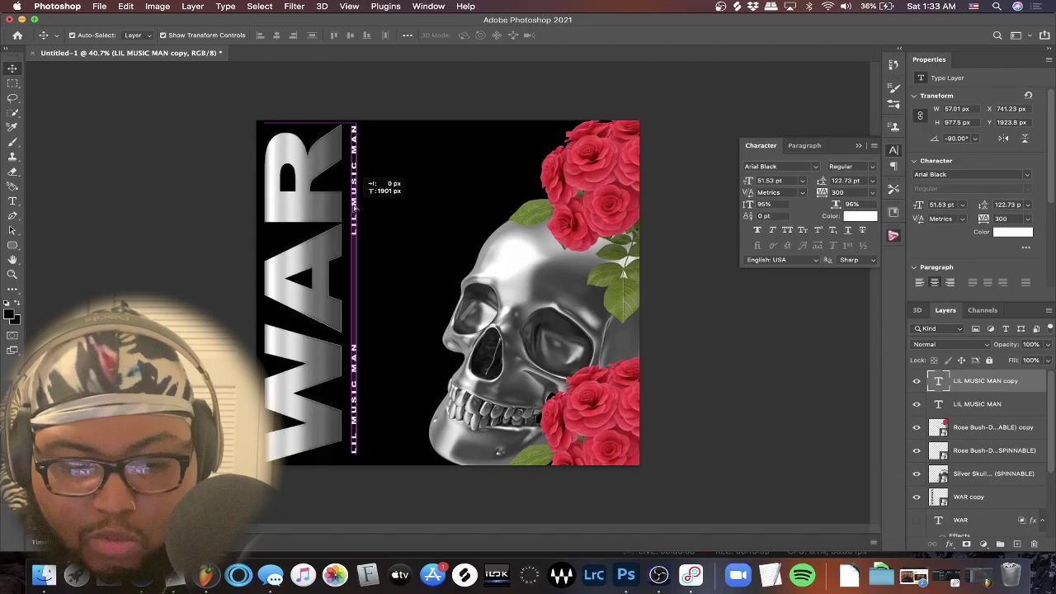
{"action": "left_click", "coordinate": [669, 360]}
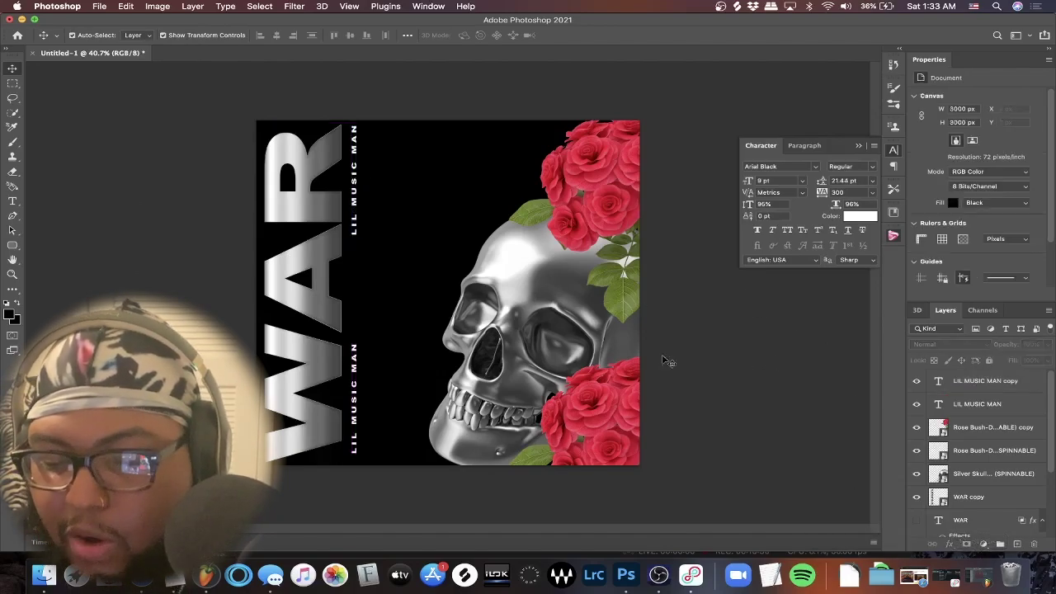
{"action": "scroll", "coordinate": [511, 311], "scroll_direction": "up", "scroll_amount": 3}
{"action": "scroll", "coordinate": [511, 311], "scroll_direction": "up", "scroll_amount": 2}
{"action": "scroll", "coordinate": [511, 311], "scroll_direction": "up", "scroll_amount": 2}
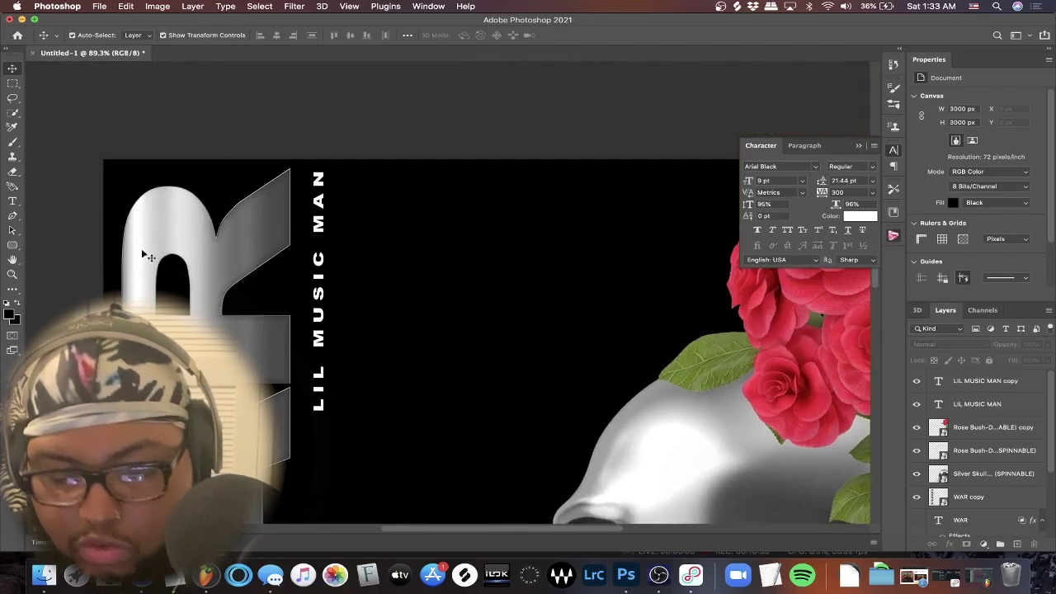
Retype the copied text as SAMPLE LIBRARY and nudge it slightly down.
{"action": "left_click", "coordinate": [12, 201]}
{"action": "left_click", "coordinate": [318, 175]}
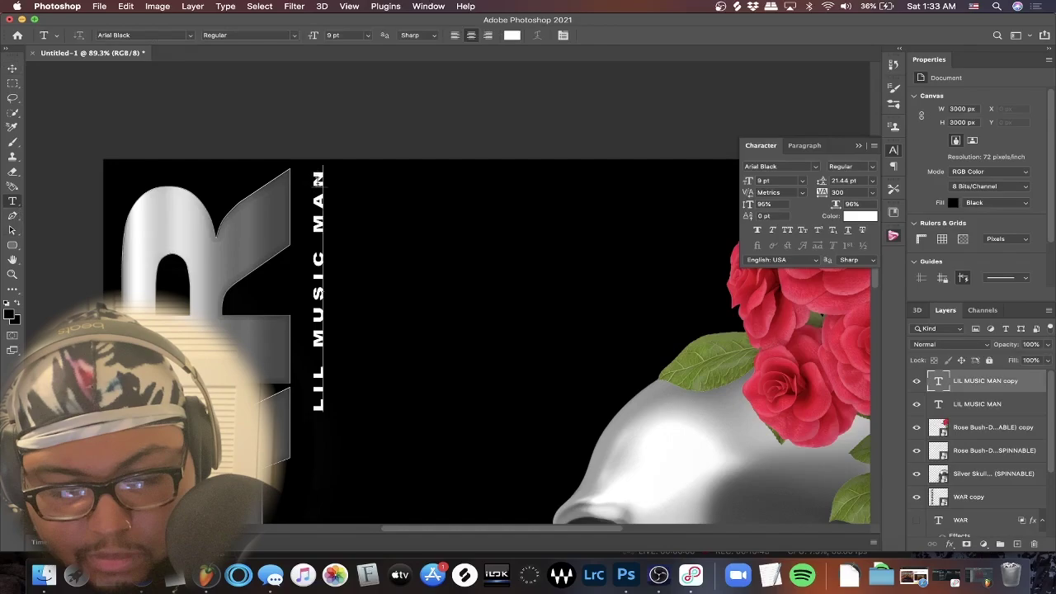
{"action": "left_click_drag", "start_coordinate": [318, 175], "coordinate": [326, 424]}
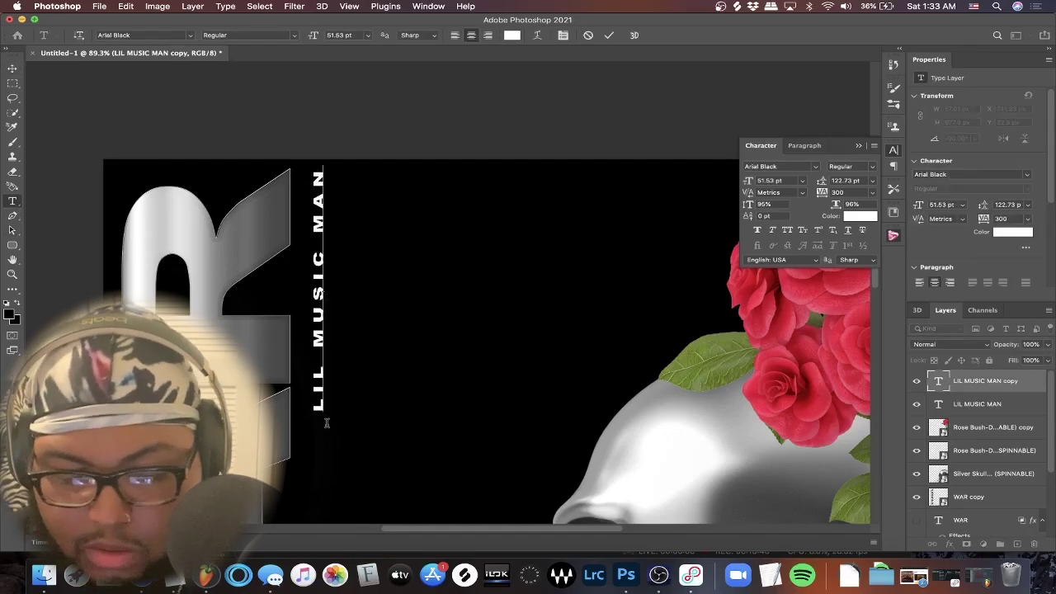
{"action": "type", "text": "N"}
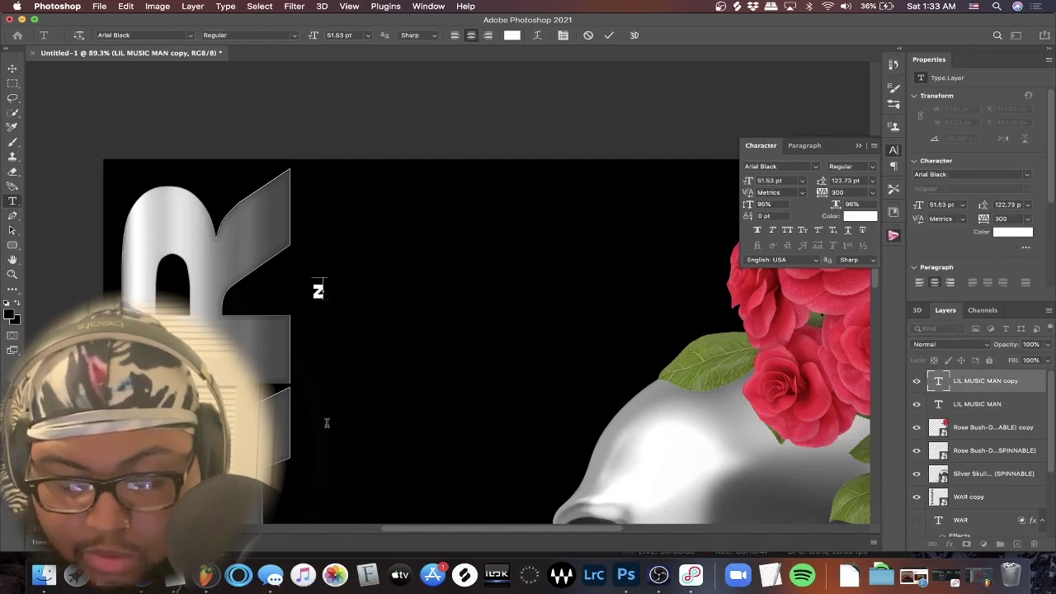
{"action": "key", "text": "BackSpace"}
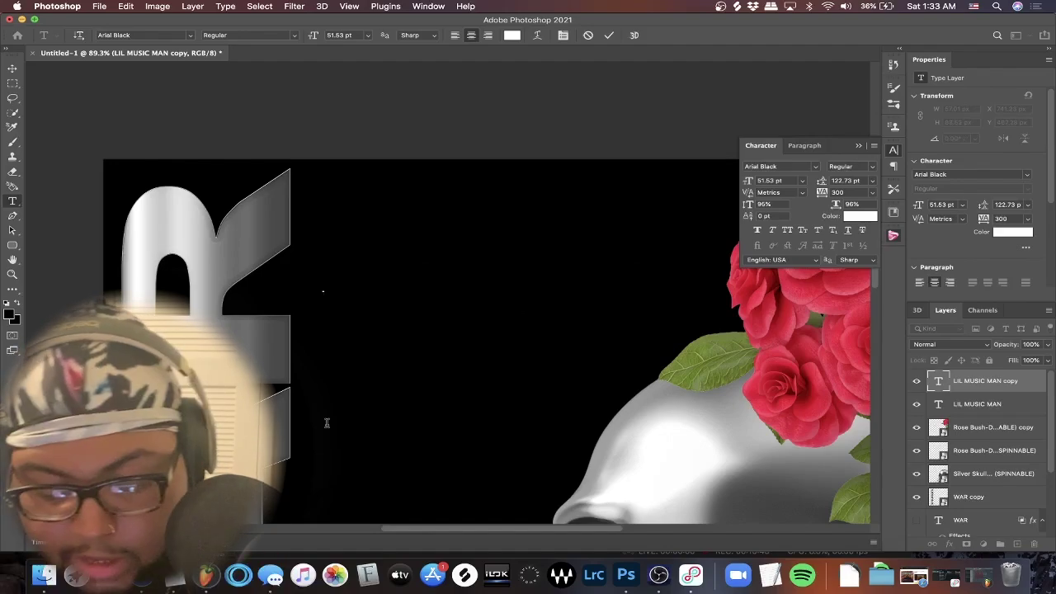
{"action": "type", "text": "SAM"}
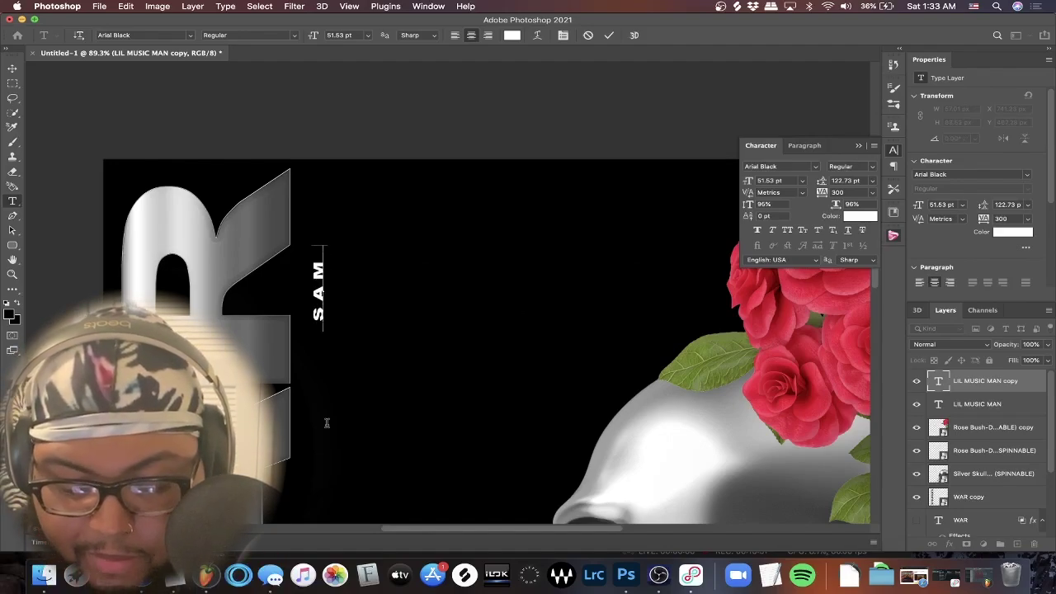
{"action": "type", "text": "PLE"}
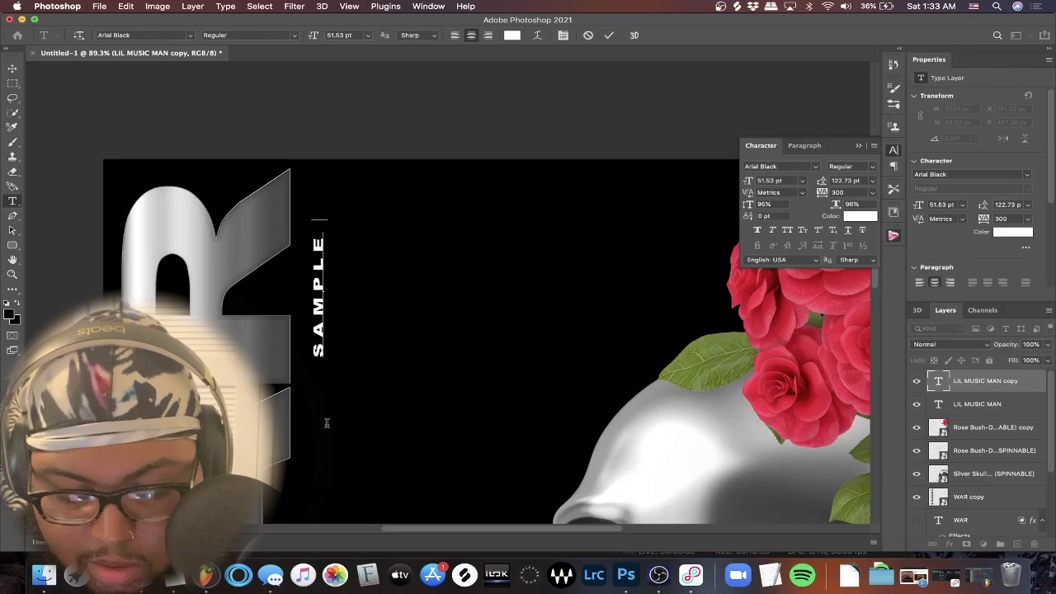
{"action": "type", "text": " LIBR"}
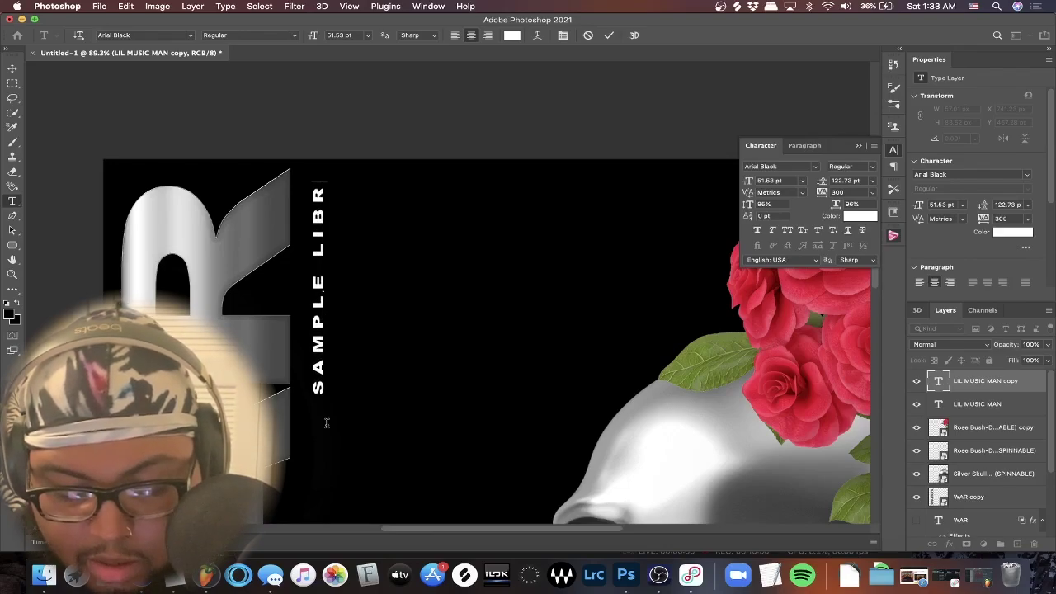
{"action": "type", "text": "ARY"}
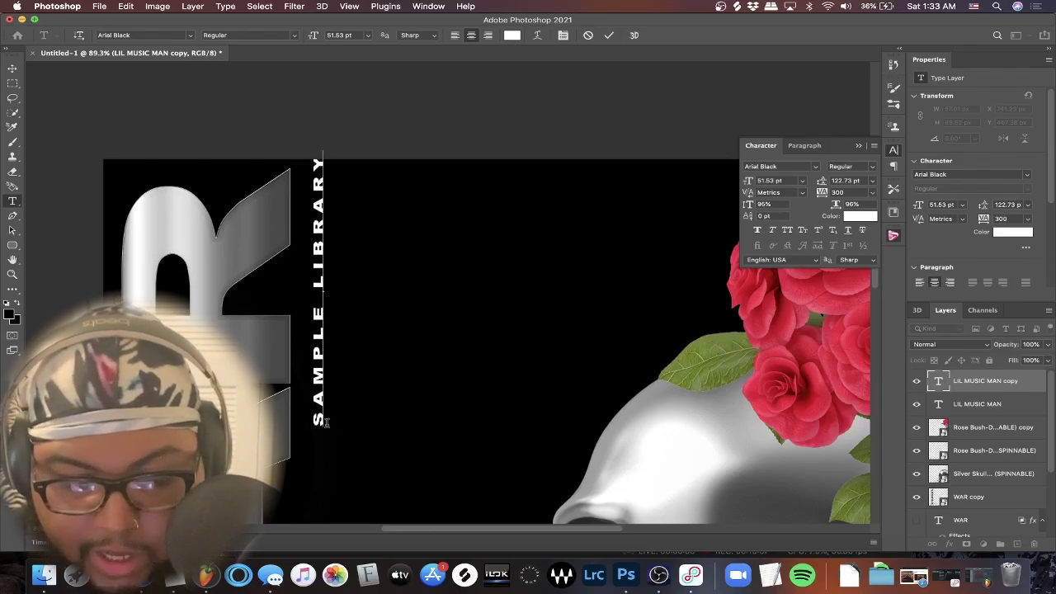
{"action": "left_click", "coordinate": [12, 68]}
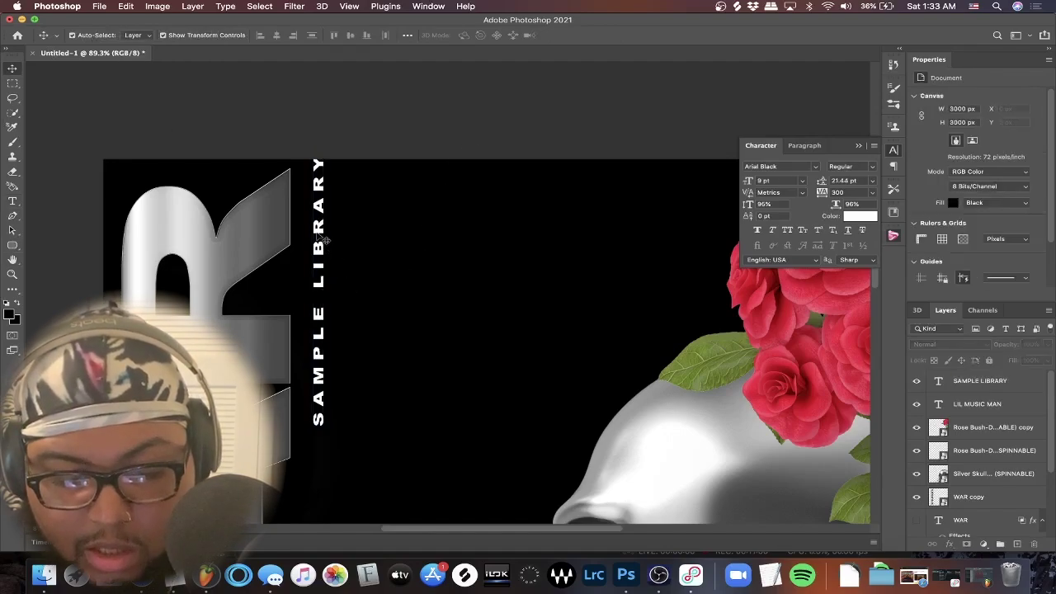
{"action": "left_click_drag", "start_coordinate": [318, 230], "coordinate": [320, 247]}
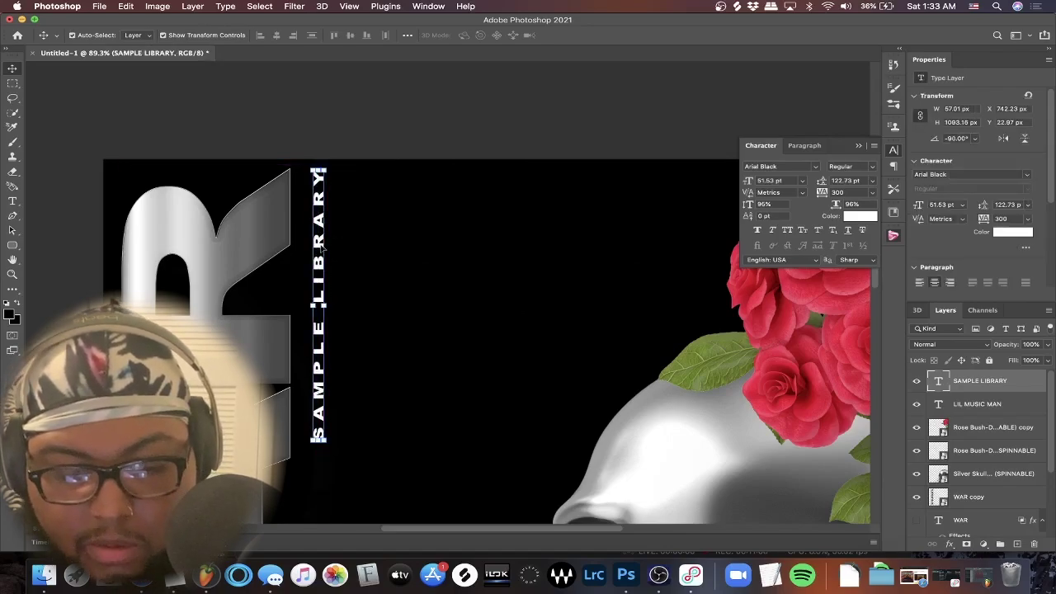
Fit the cover in view and set the workspace background to Light Gray.
{"action": "key", "text": "ctrl+minus"}
{"action": "key", "text": "ctrl+0"}
{"action": "right_click", "coordinate": [159, 241]}
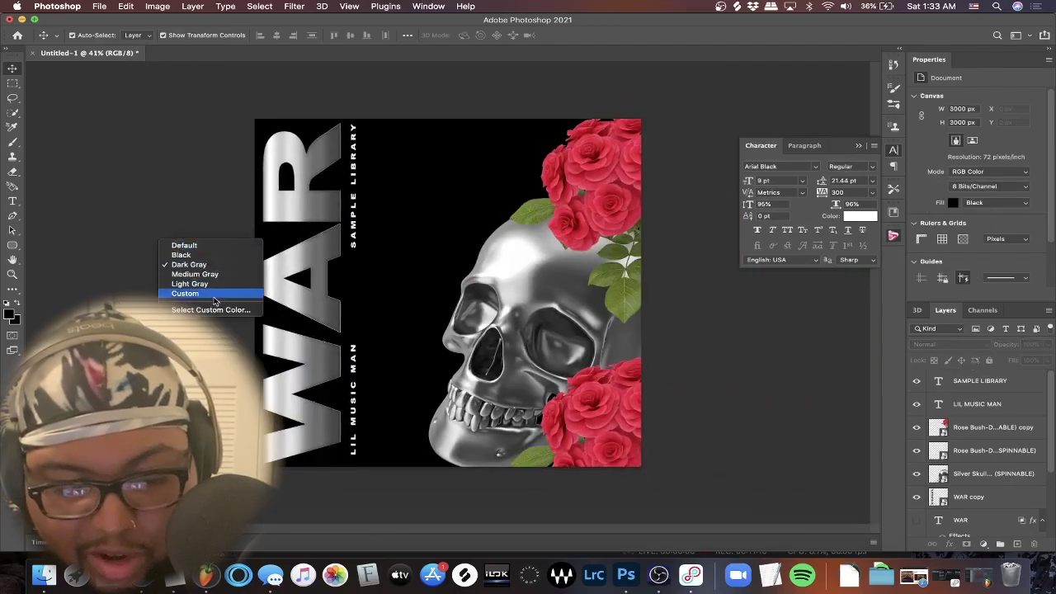
{"action": "left_click", "coordinate": [207, 274]}
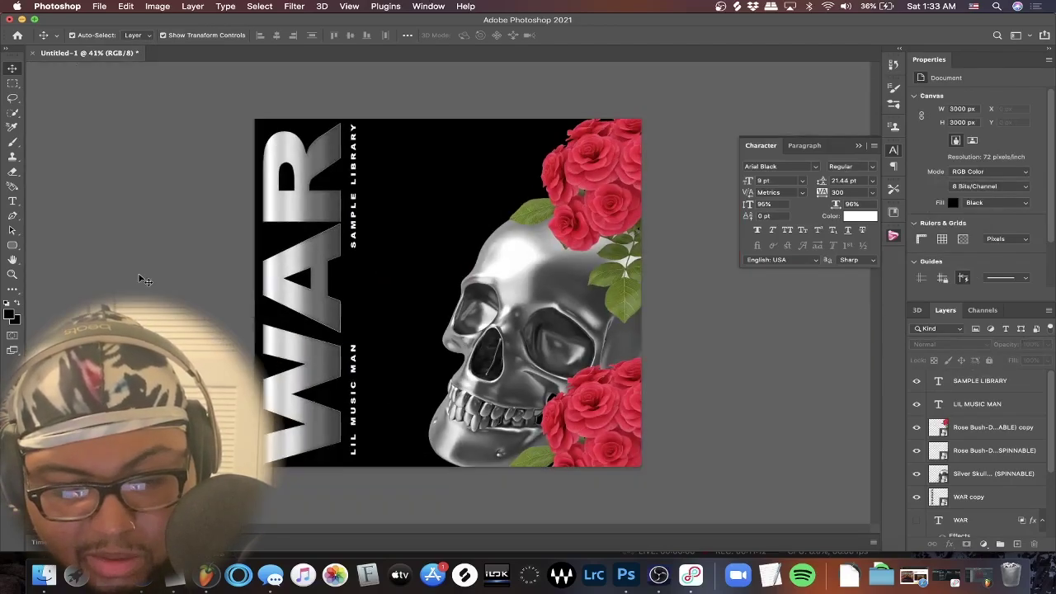
{"action": "right_click", "coordinate": [140, 273]}
{"action": "left_click", "coordinate": [177, 318]}
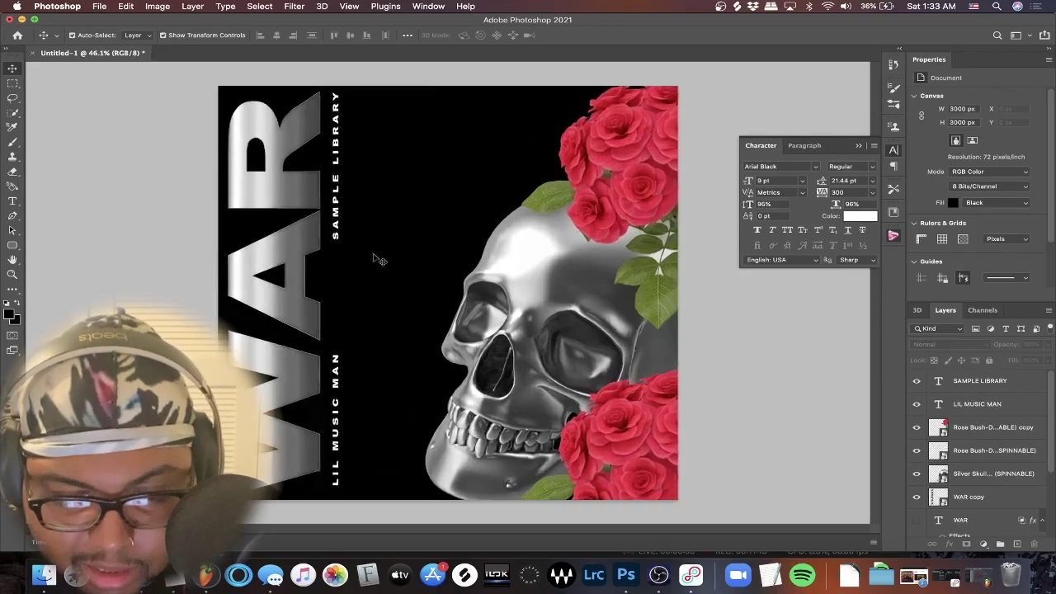
Select and deselect the SAMPLE LIBRARY text and silver skull, ending on the rose bush copy.
{"action": "scroll", "coordinate": [376, 260], "scroll_direction": "up", "scroll_amount": 3}
{"action": "scroll", "coordinate": [370, 259], "scroll_direction": "down", "scroll_amount": 2}
{"action": "left_click", "coordinate": [354, 330]}
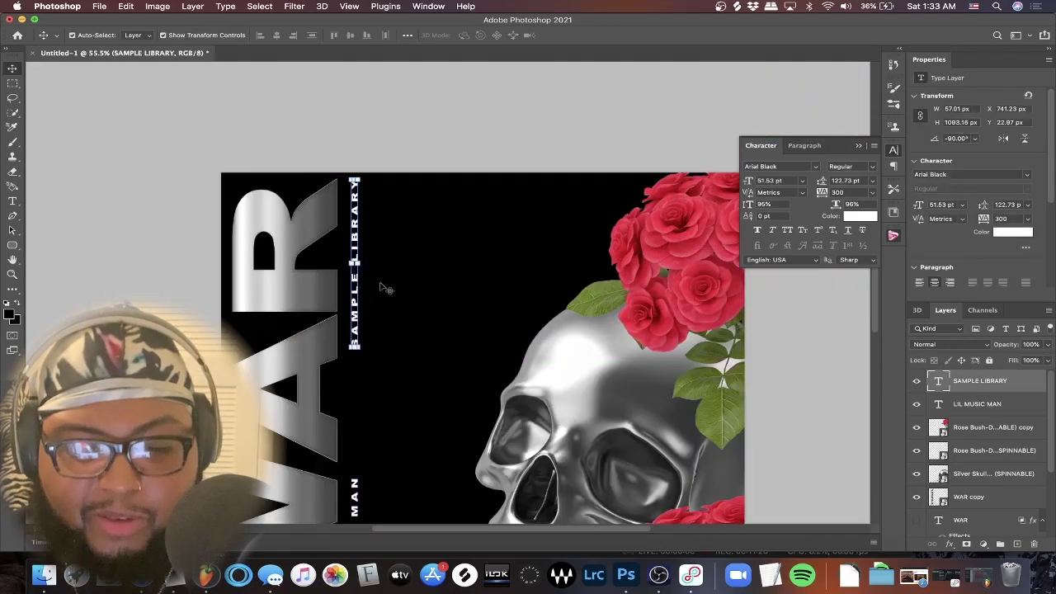
{"action": "left_click", "coordinate": [469, 97]}
{"action": "scroll", "coordinate": [396, 152], "scroll_direction": "down", "scroll_amount": 2}
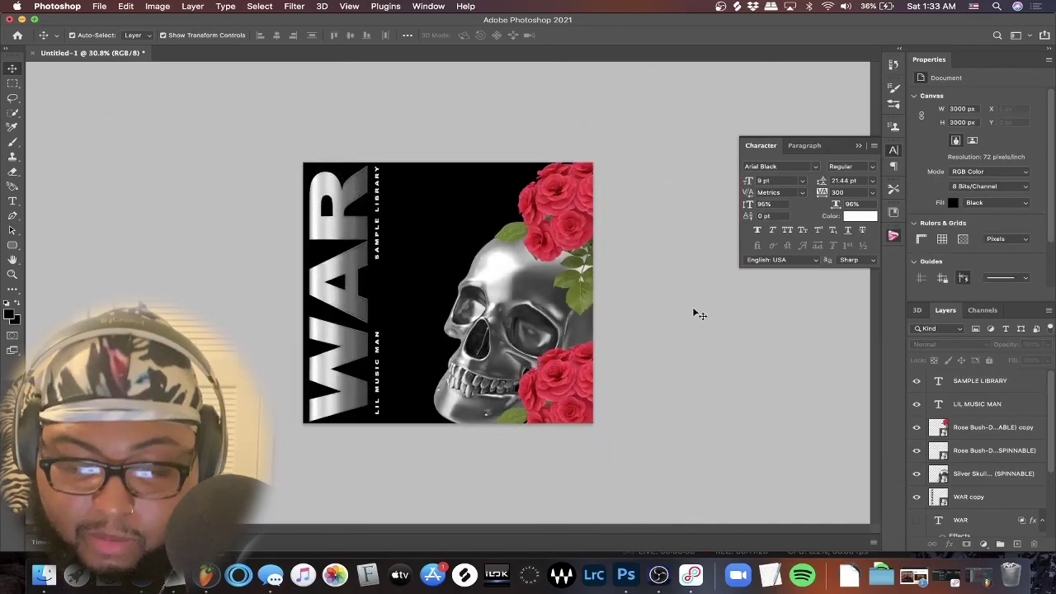
{"action": "scroll", "coordinate": [697, 314], "scroll_direction": "up", "scroll_amount": 2}
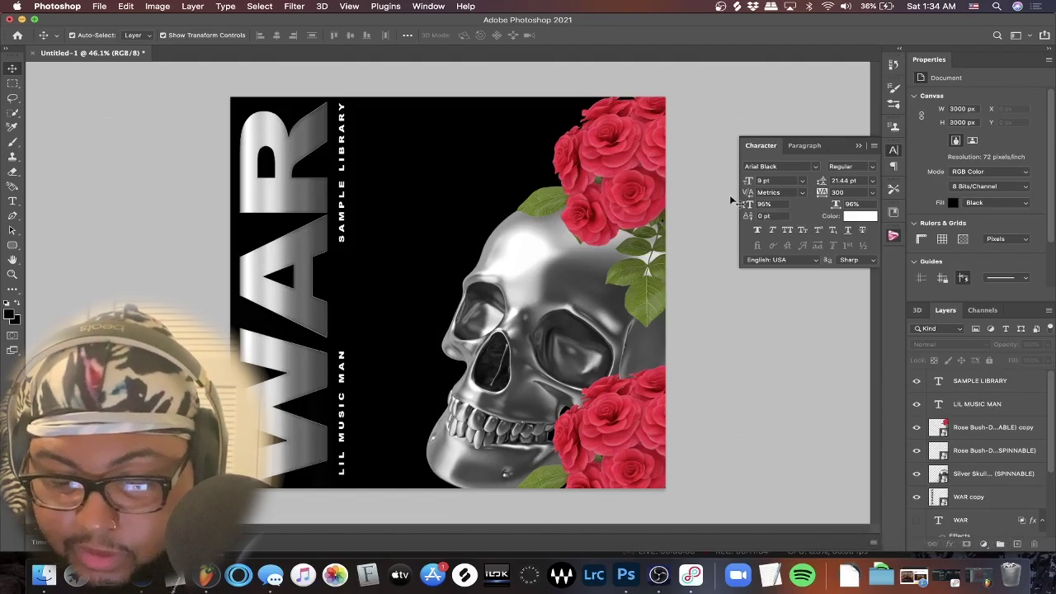
{"action": "left_click", "coordinate": [462, 466]}
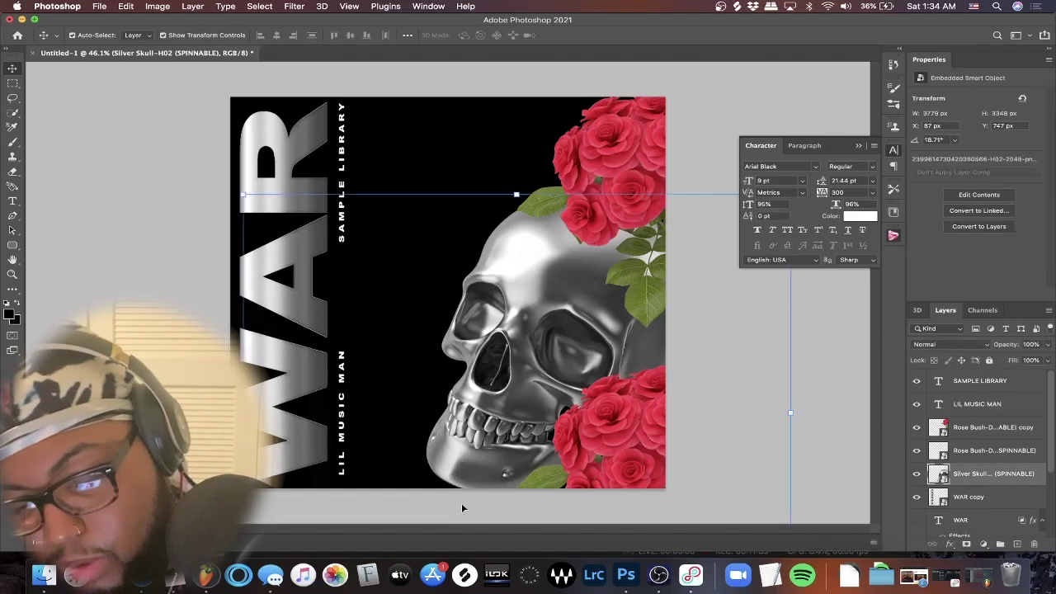
{"action": "left_click", "coordinate": [80, 188]}
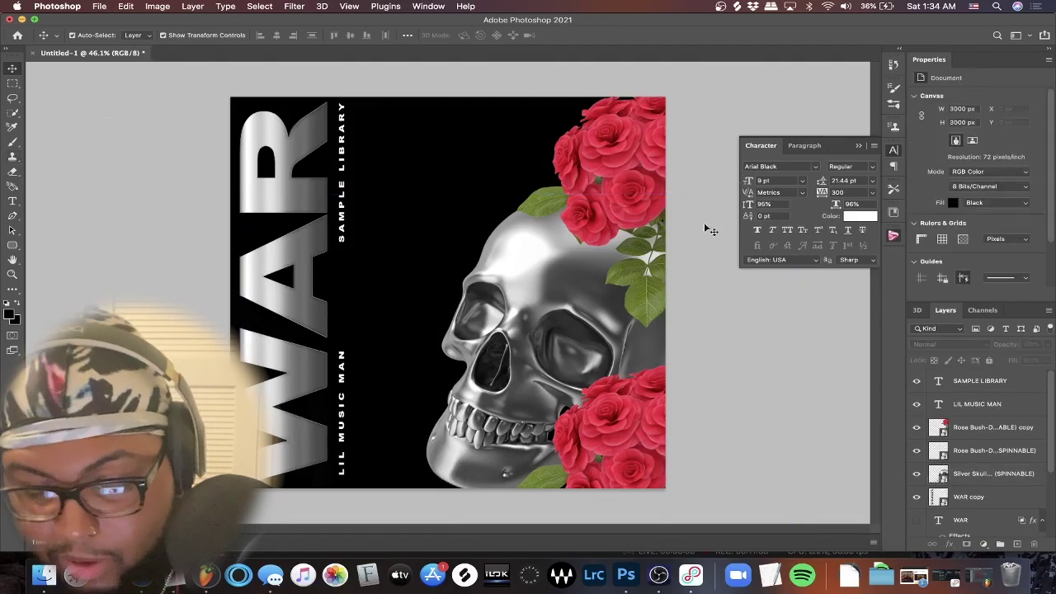
{"action": "left_click", "coordinate": [1001, 436]}
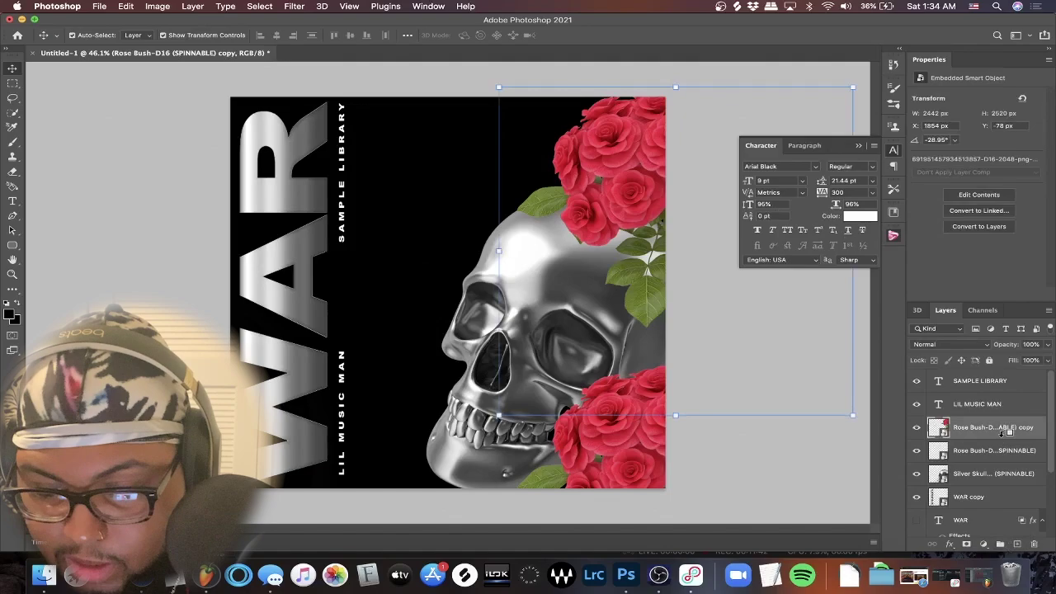
Duplicate the roses, place the copy behind the skull, and rotate it around the jaw.
{"action": "key", "text": "super+j"}
{"action": "left_click_drag", "start_coordinate": [658, 200], "coordinate": [464, 528]}
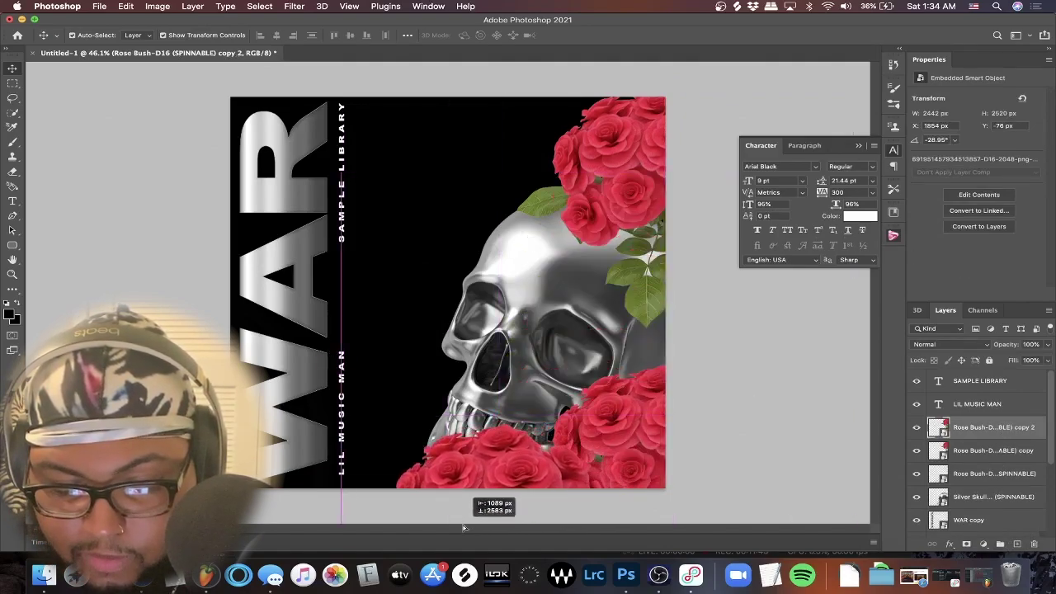
{"action": "left_click_drag", "start_coordinate": [463, 527], "coordinate": [477, 503]}
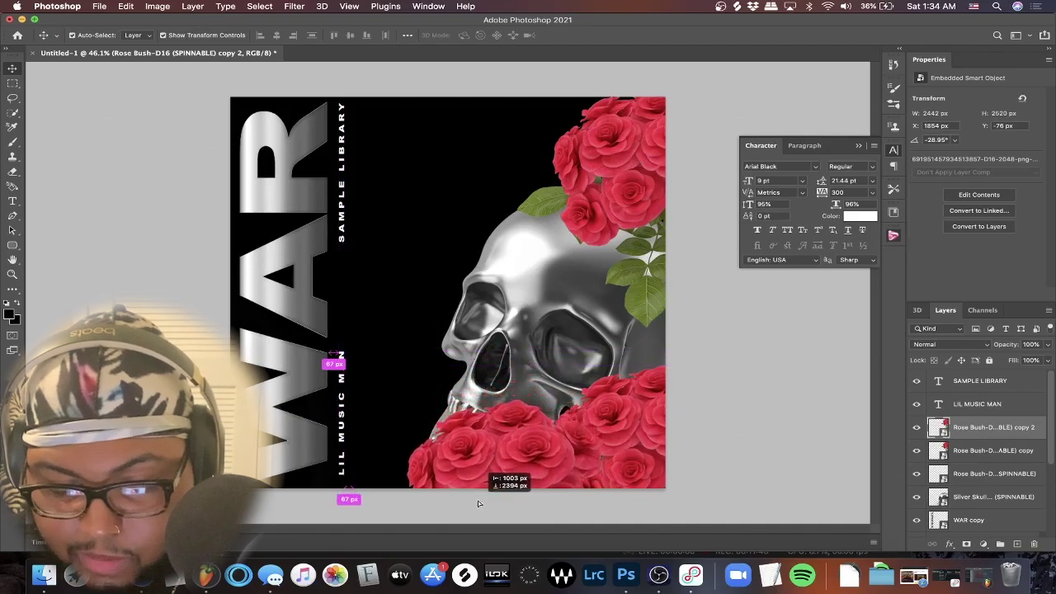
{"action": "left_click_drag", "start_coordinate": [1025, 430], "coordinate": [1013, 499]}
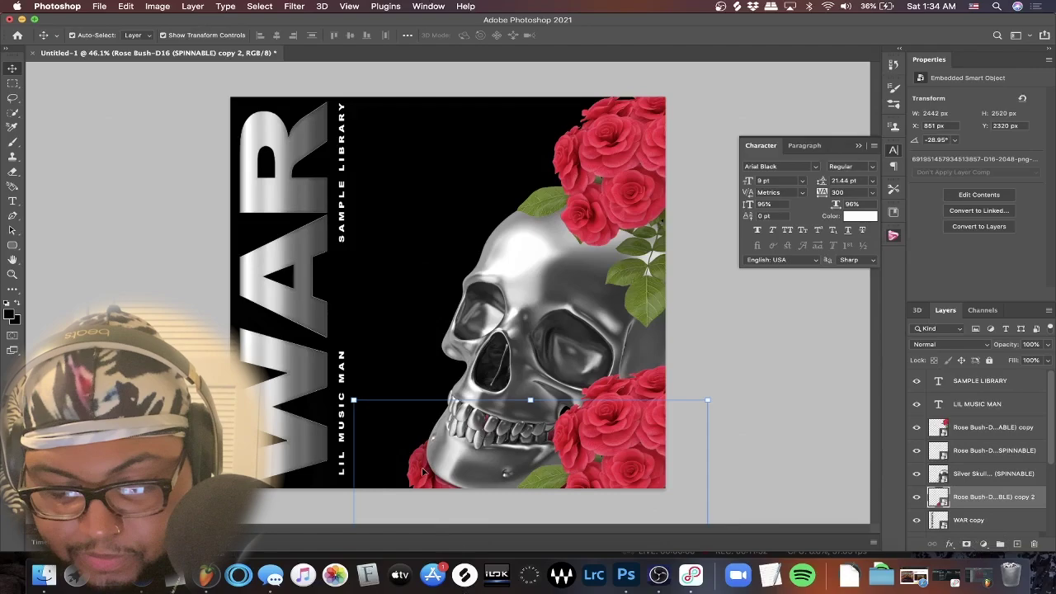
{"action": "mouse_move", "coordinate": [356, 399]}
{"action": "left_mouse_down"}
{"action": "mouse_move", "coordinate": [407, 467]}
{"action": "mouse_move", "coordinate": [392, 476]}
{"action": "left_mouse_up"}
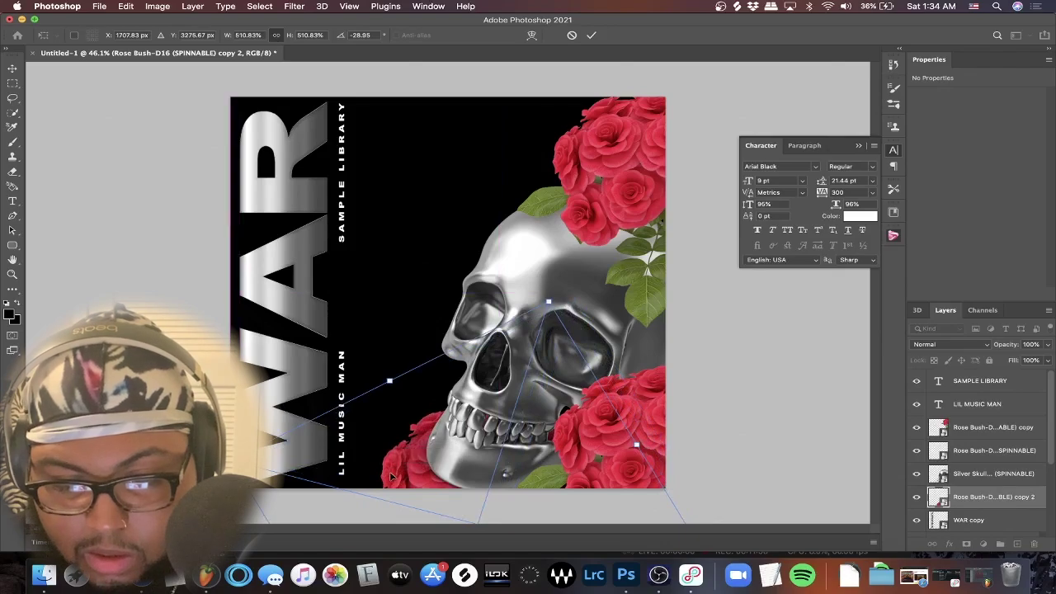
{"action": "key", "text": "Return"}
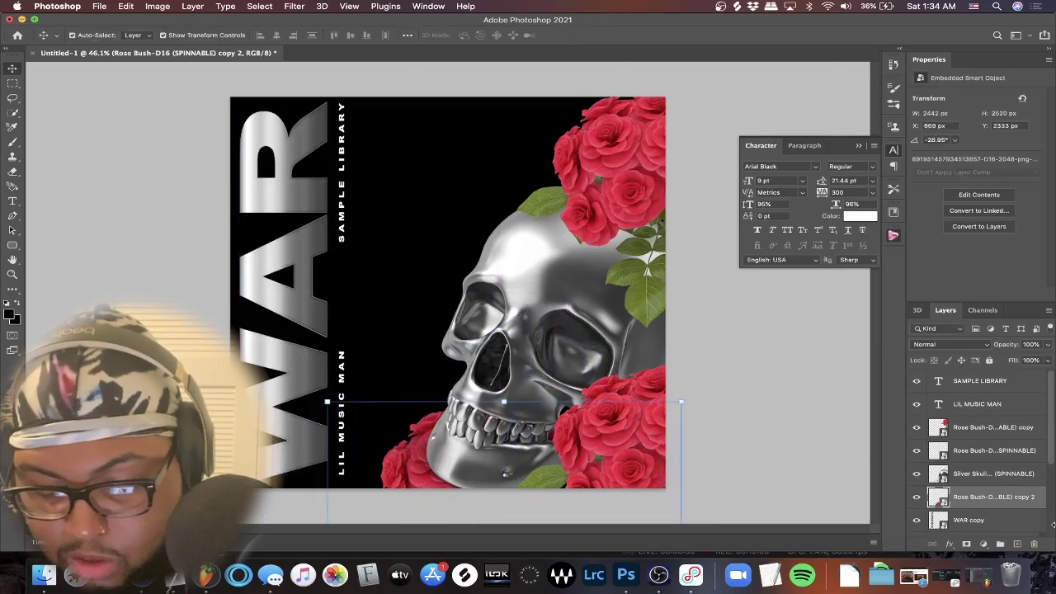
Move another rose copy up among the top roses and reopen PixelSquid.
{"action": "key", "text": "super+j"}
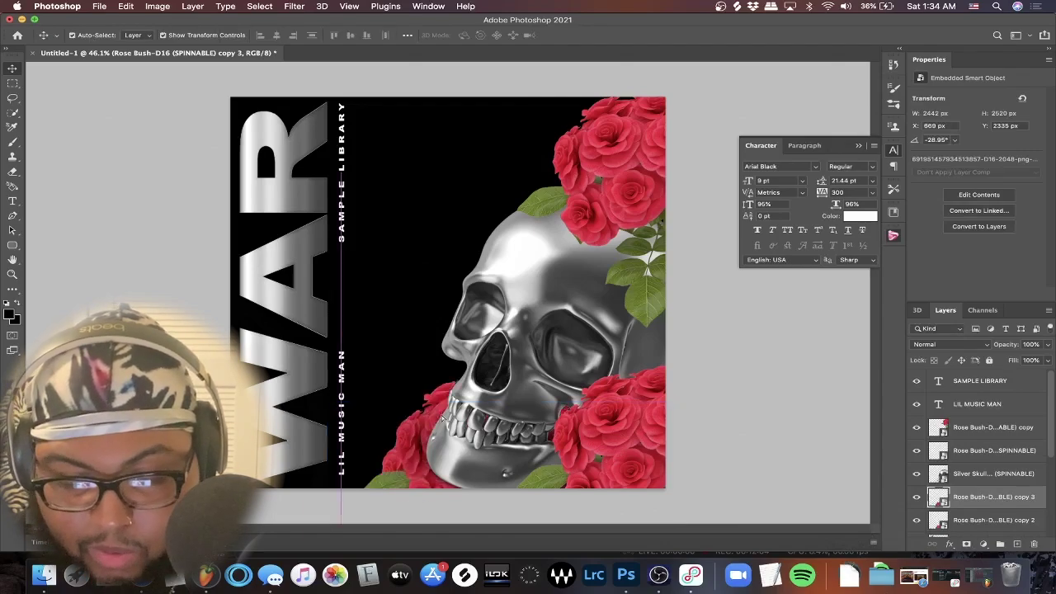
{"action": "left_click_drag", "start_coordinate": [416, 480], "coordinate": [565, 200]}
{"action": "left_click", "coordinate": [893, 236]}
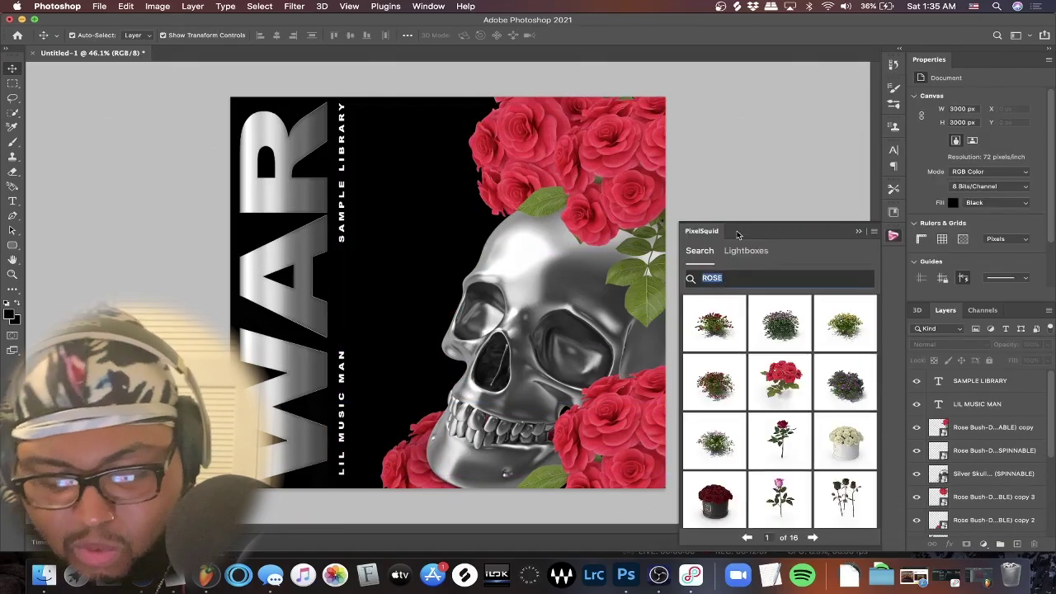
Search PixelSquid for WAR, add the grenade model, and layer it beneath the silver skull.
{"action": "type", "text": "WAR"}
{"action": "key", "text": "Return"}
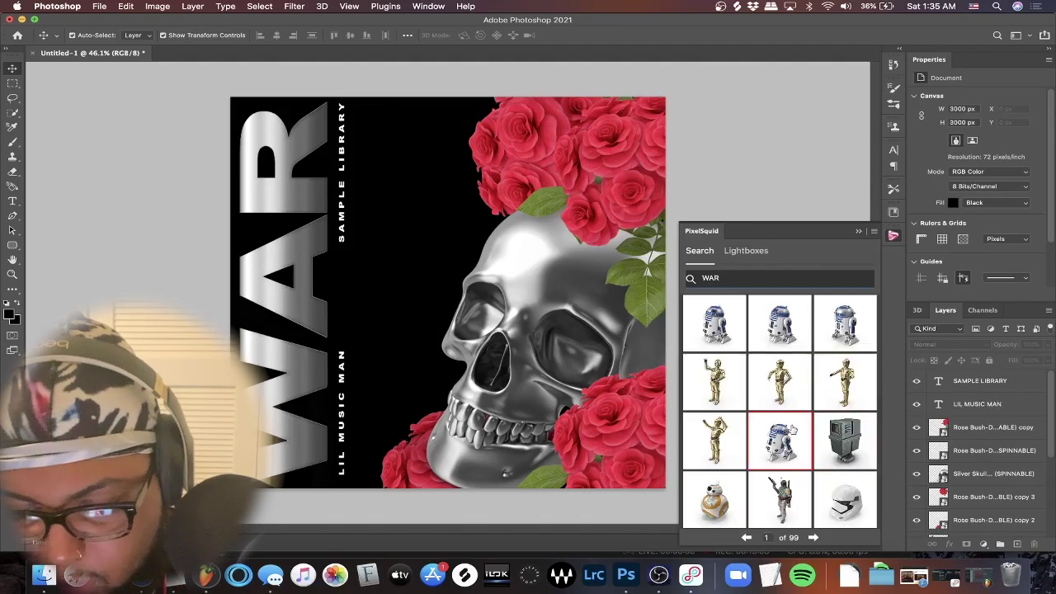
{"action": "left_click", "coordinate": [813, 537]}
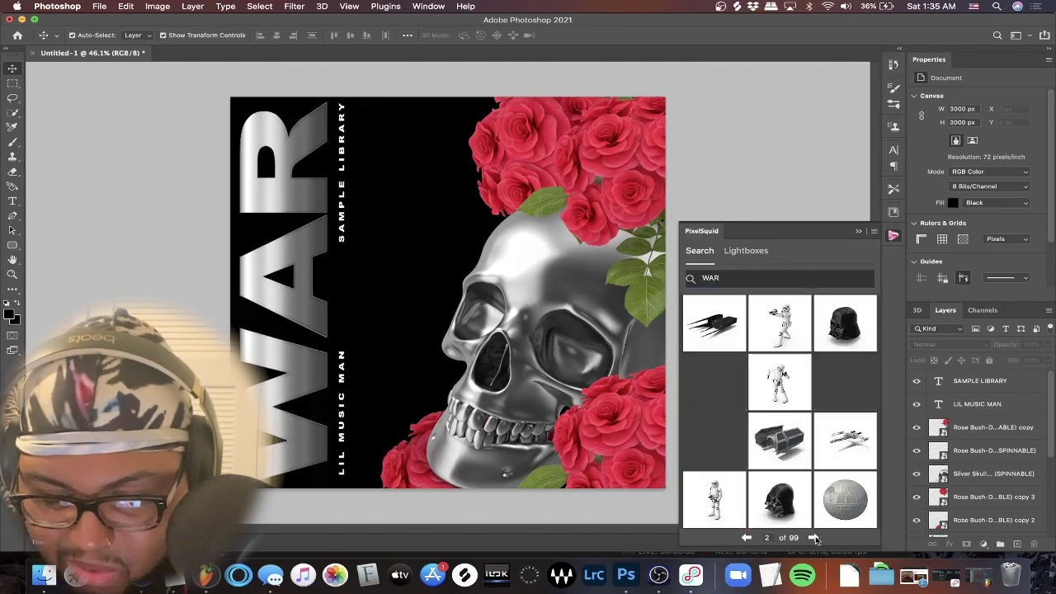
{"action": "left_click", "coordinate": [813, 537]}
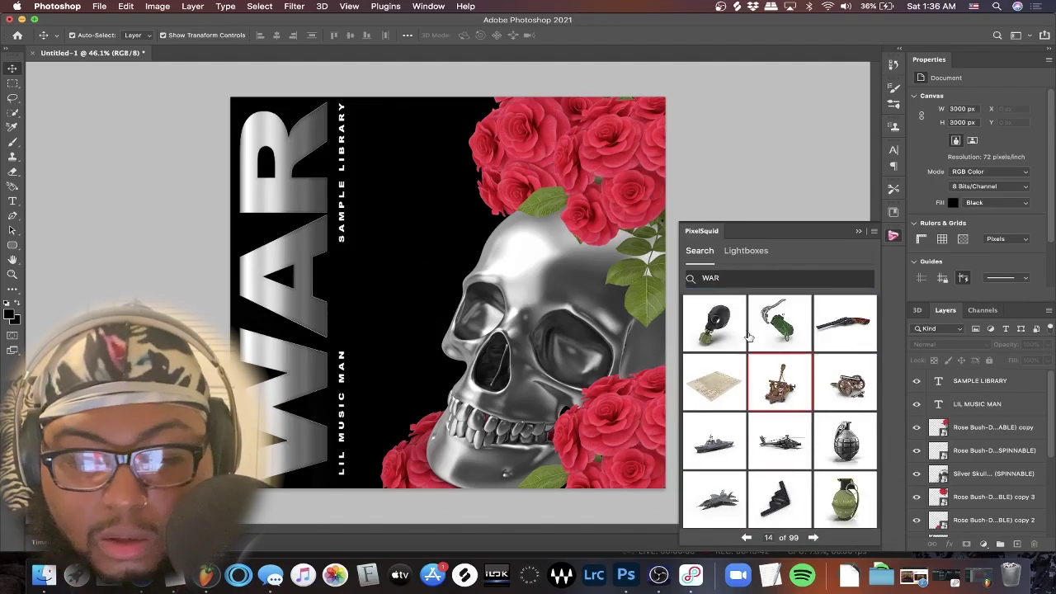
{"action": "left_click", "coordinate": [846, 461]}
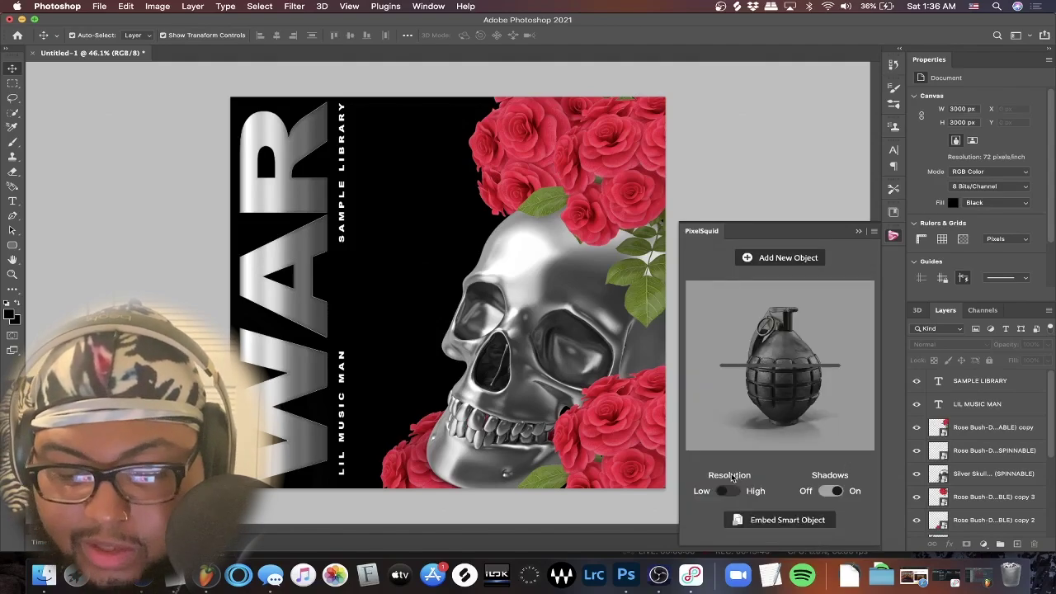
{"action": "left_click", "coordinate": [787, 520]}
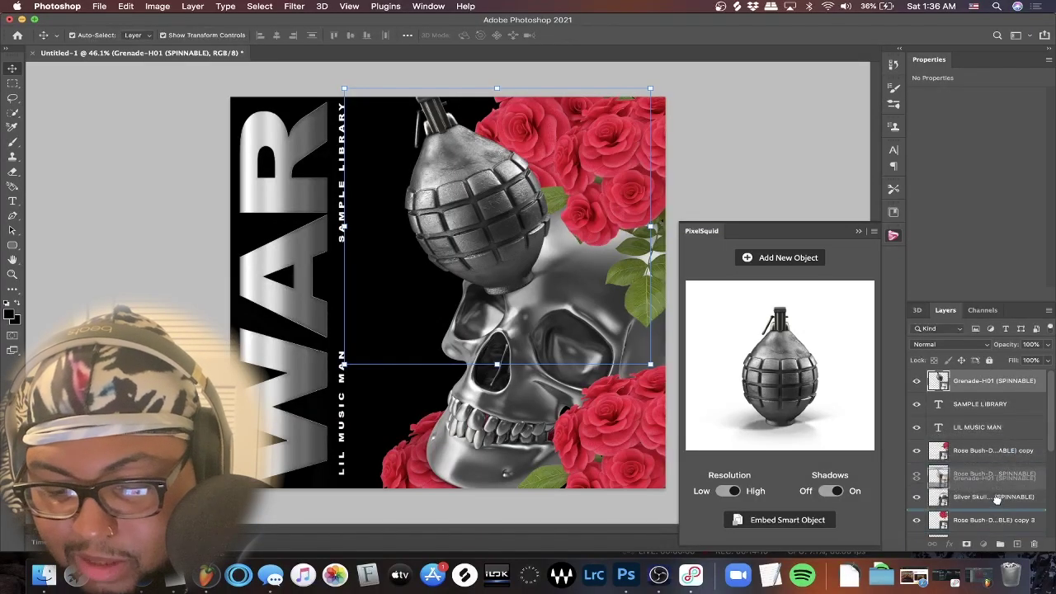
{"action": "left_click_drag", "start_coordinate": [1000, 518], "coordinate": [998, 505]}
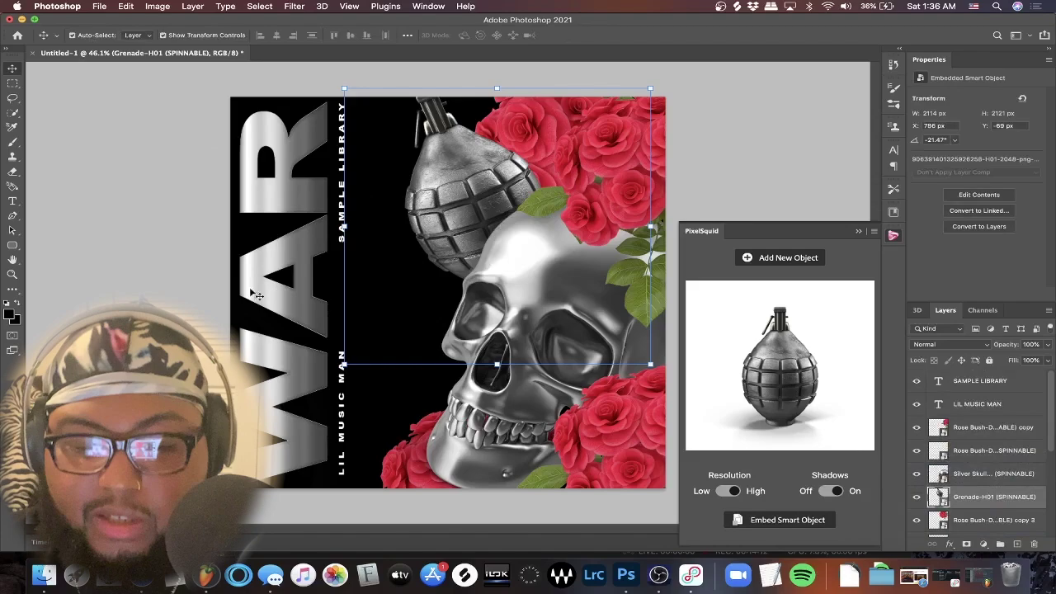
Deselect the grenade, close PixelSquid, and switch to the Finder GFX folder.
{"action": "left_click", "coordinate": [171, 243]}
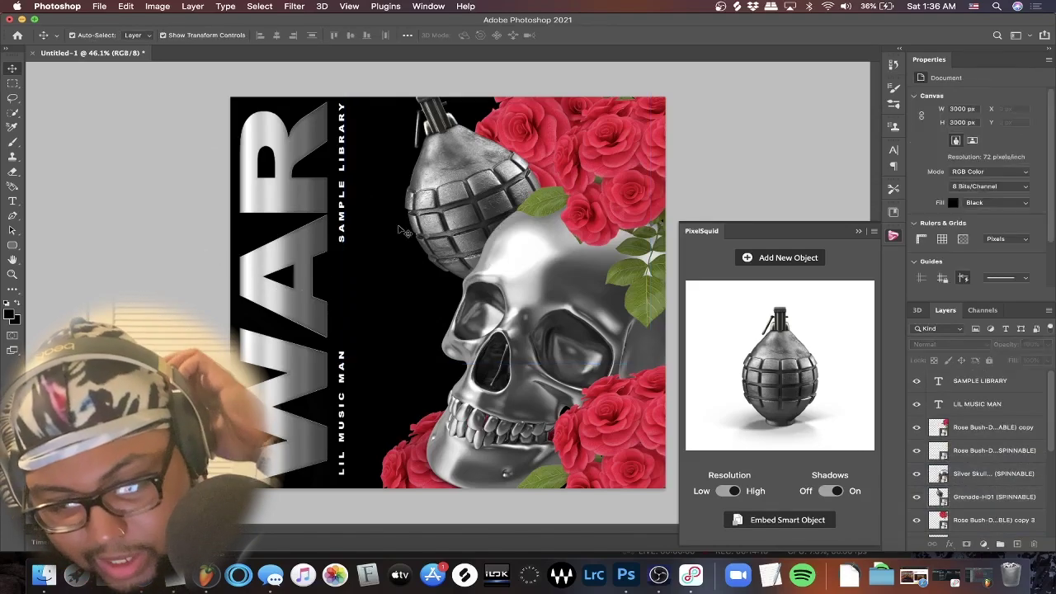
{"action": "left_click", "coordinate": [892, 236]}
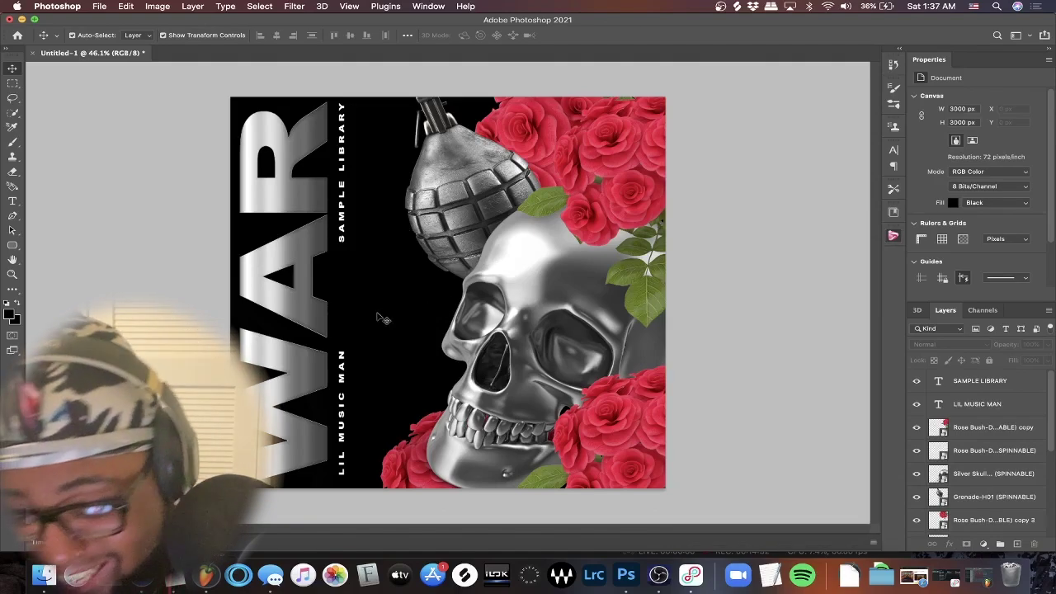
{"action": "key", "text": "super+Tab"}
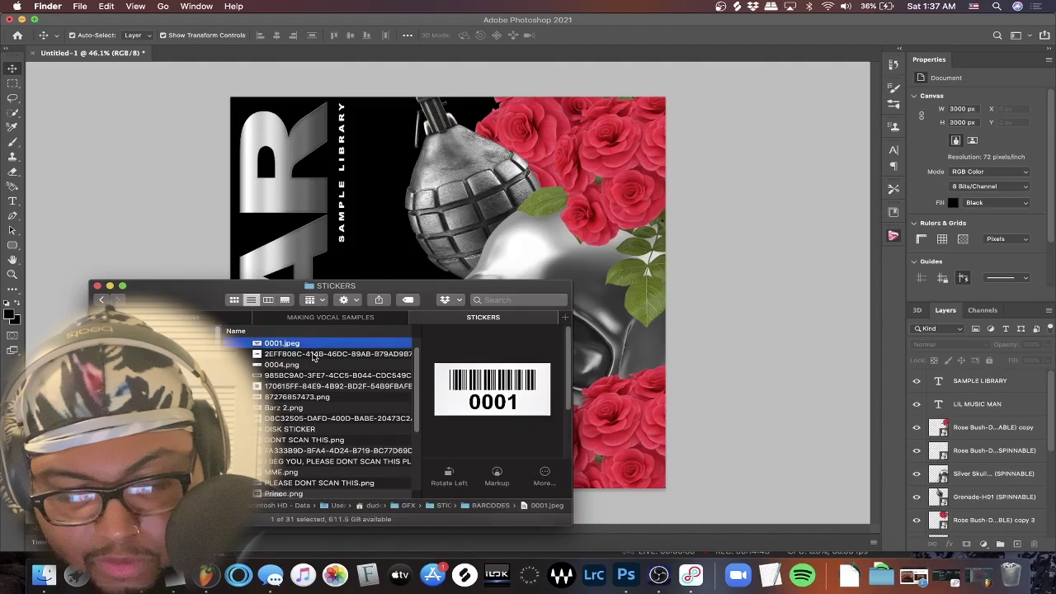
Preview barcode files in the STICKERS folder, ending on the I BEG YOU barcode.
{"action": "left_click", "coordinate": [313, 355]}
{"action": "left_click", "coordinate": [315, 375]}
{"action": "left_click", "coordinate": [317, 398]}
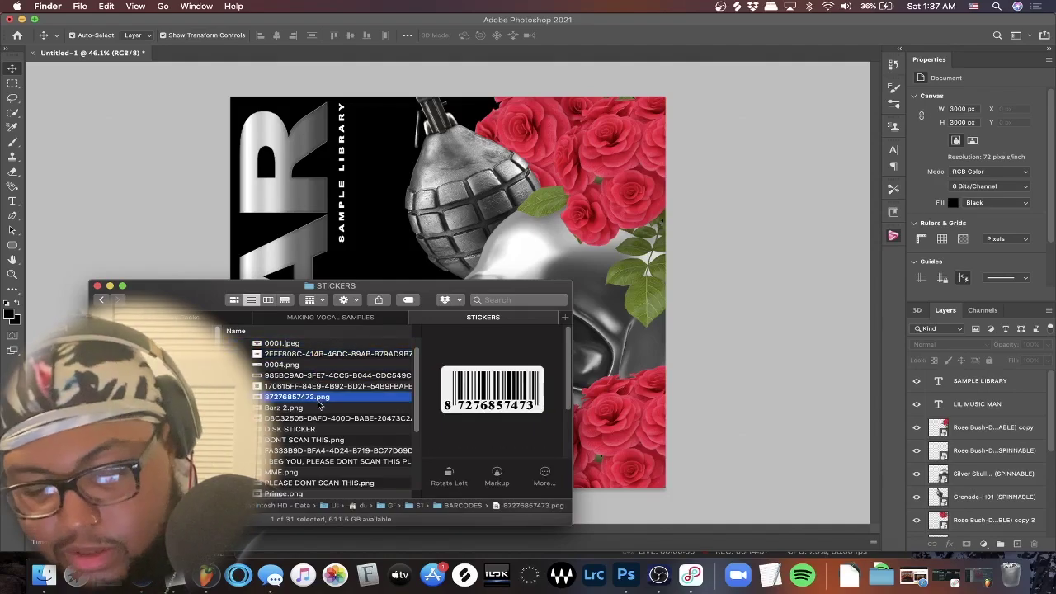
{"action": "key", "text": "Return"}
{"action": "key", "text": "i"}
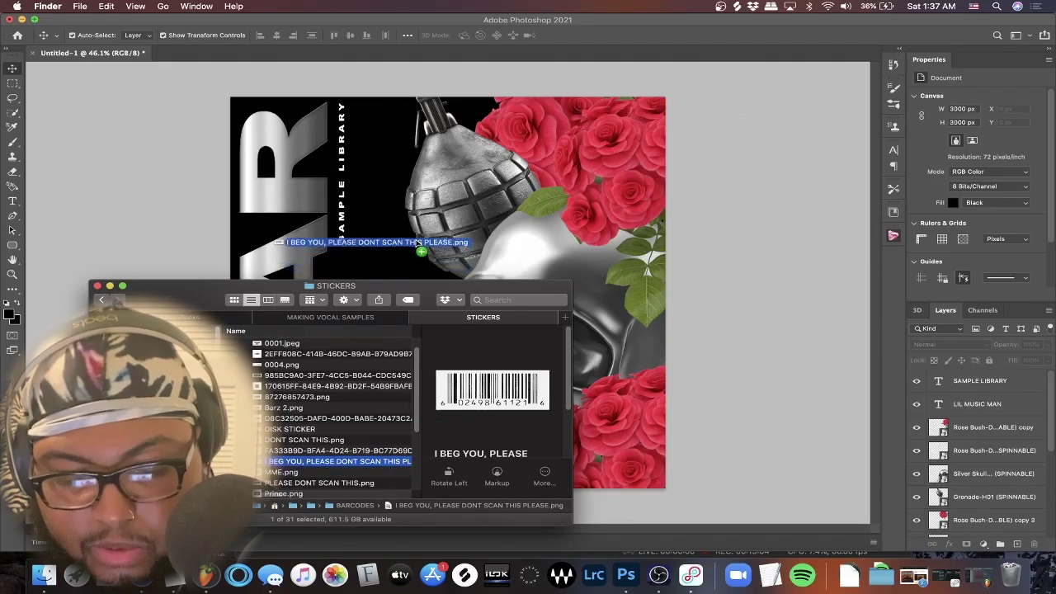
Drop the barcode file onto the cover and shrink it near the bottom.
{"action": "left_click_drag", "start_coordinate": [396, 463], "coordinate": [459, 383]}
{"action": "left_click_drag", "start_coordinate": [505, 283], "coordinate": [471, 416]}
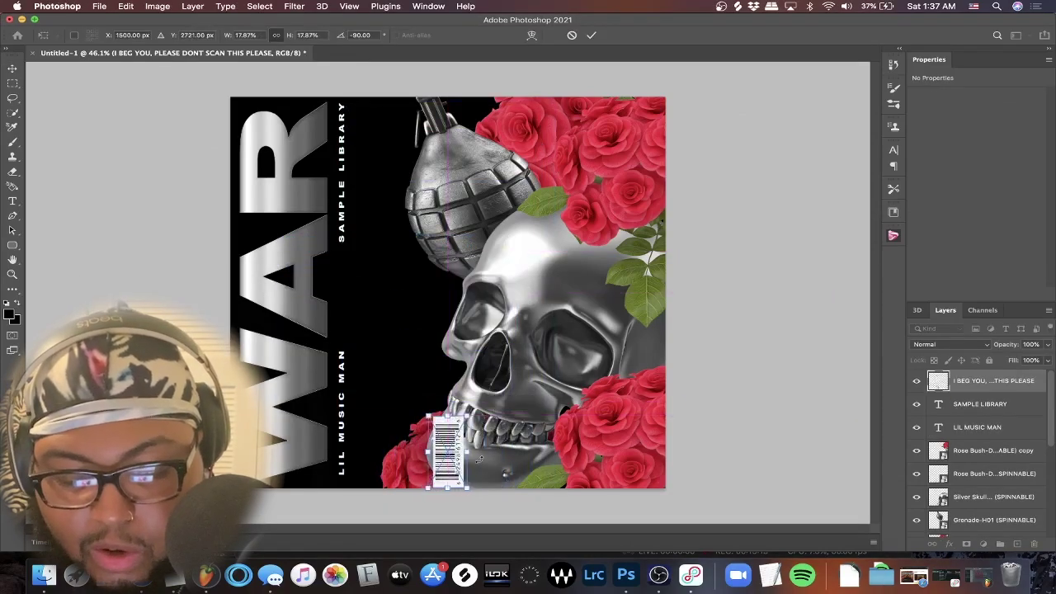
{"action": "left_click_drag", "start_coordinate": [453, 463], "coordinate": [390, 442]}
{"action": "key", "text": "Return"}
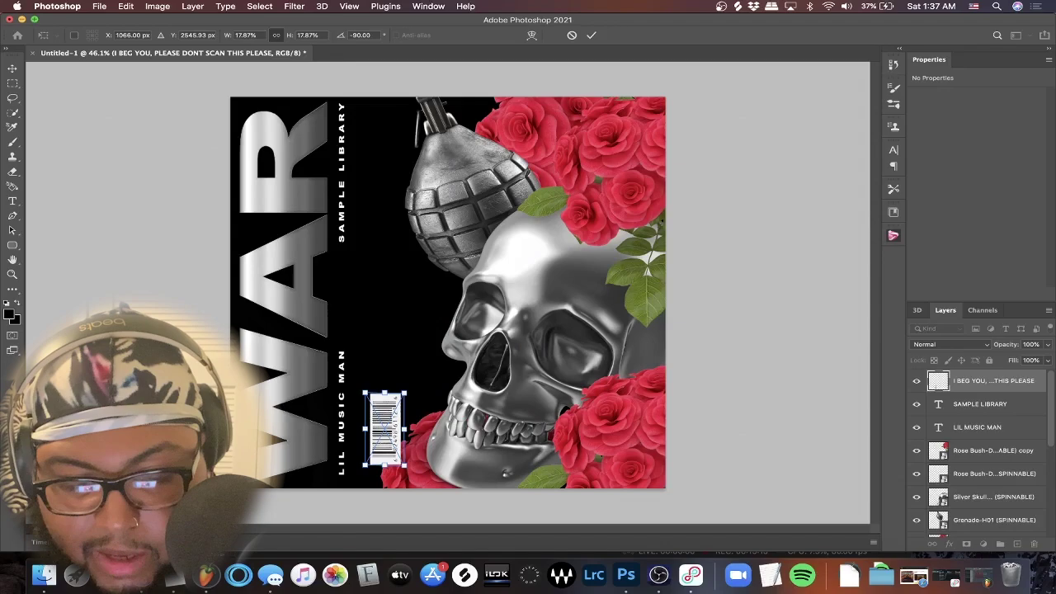
{"action": "left_click", "coordinate": [815, 333]}
{"action": "scroll", "coordinate": [319, 413], "scroll_direction": "up", "scroll_amount": 3, "text": "alt"}
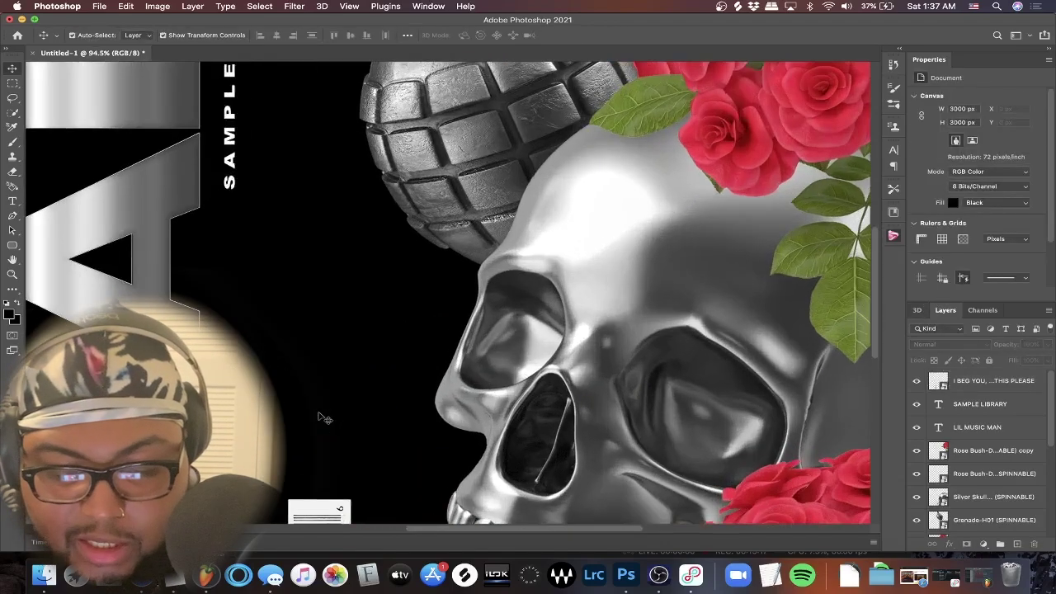
{"action": "scroll", "coordinate": [339, 273], "scroll_direction": "down", "scroll_amount": 5}
Position the barcode right next to LIL MUSIC MAN.
{"action": "left_click_drag", "start_coordinate": [350, 256], "coordinate": [319, 276]}
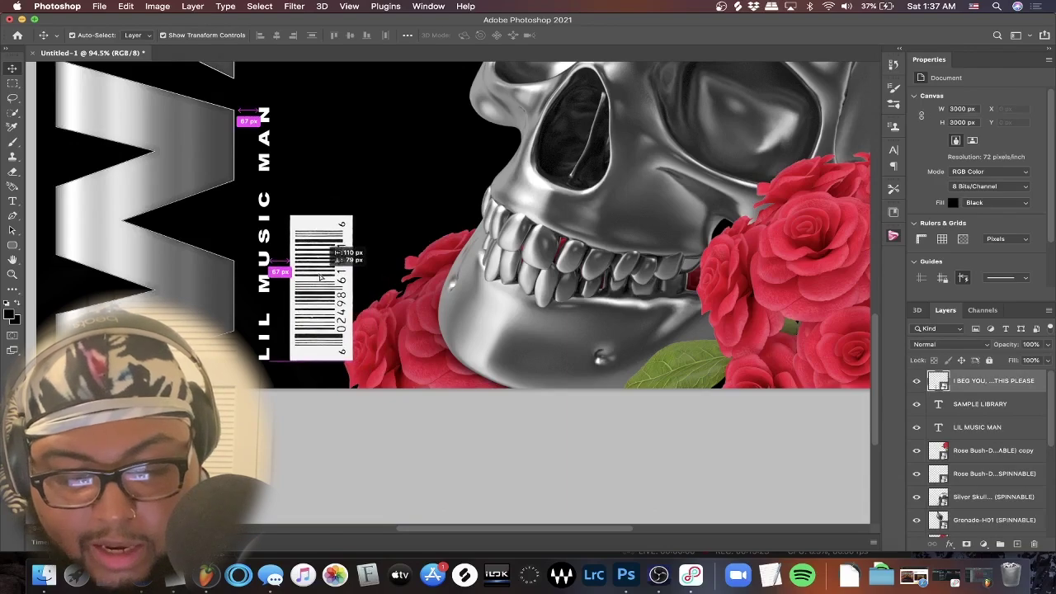
{"action": "left_click_drag", "start_coordinate": [319, 276], "coordinate": [325, 277]}
{"action": "left_click", "coordinate": [406, 483]}
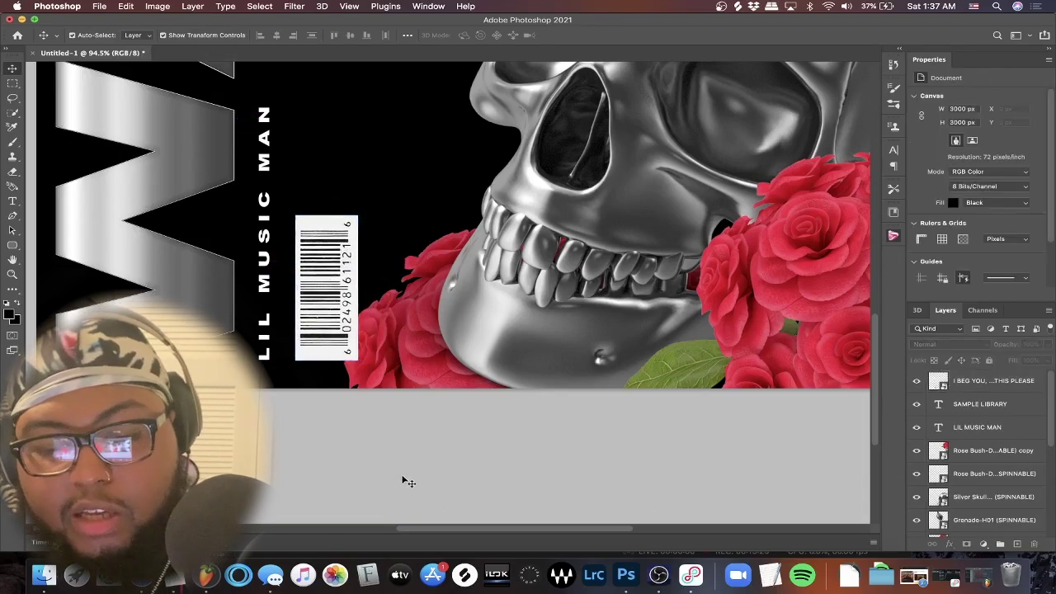
{"action": "scroll", "coordinate": [402, 477], "scroll_direction": "down", "scroll_amount": 3, "text": "alt"}
{"action": "scroll", "coordinate": [403, 477], "scroll_direction": "down", "scroll_amount": 2, "text": "alt"}
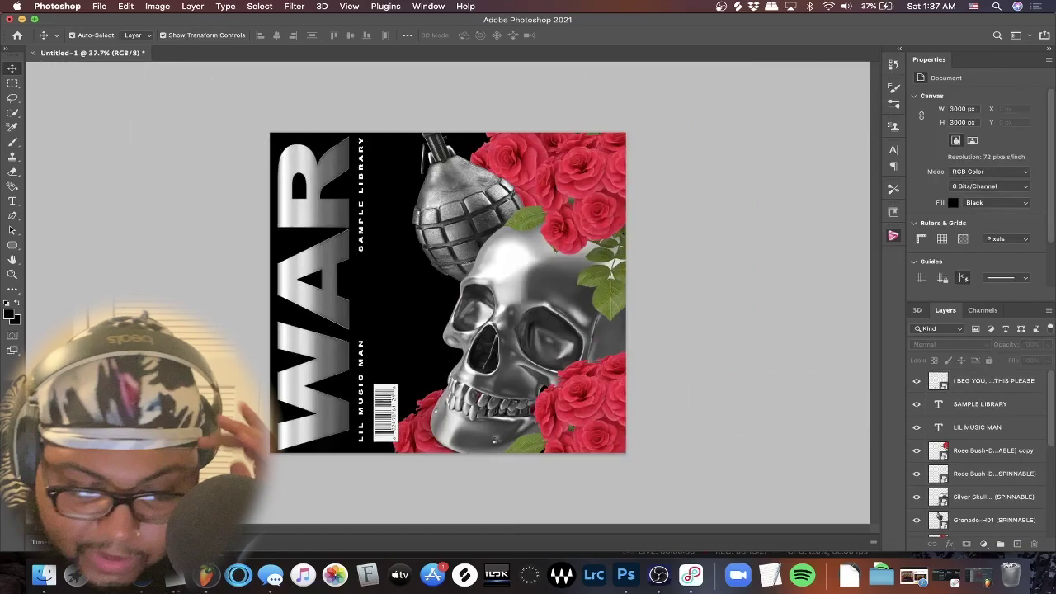
Return Finder from STICKERS to the GFX folder and move its window up and right.
{"action": "left_click", "coordinate": [45, 575]}
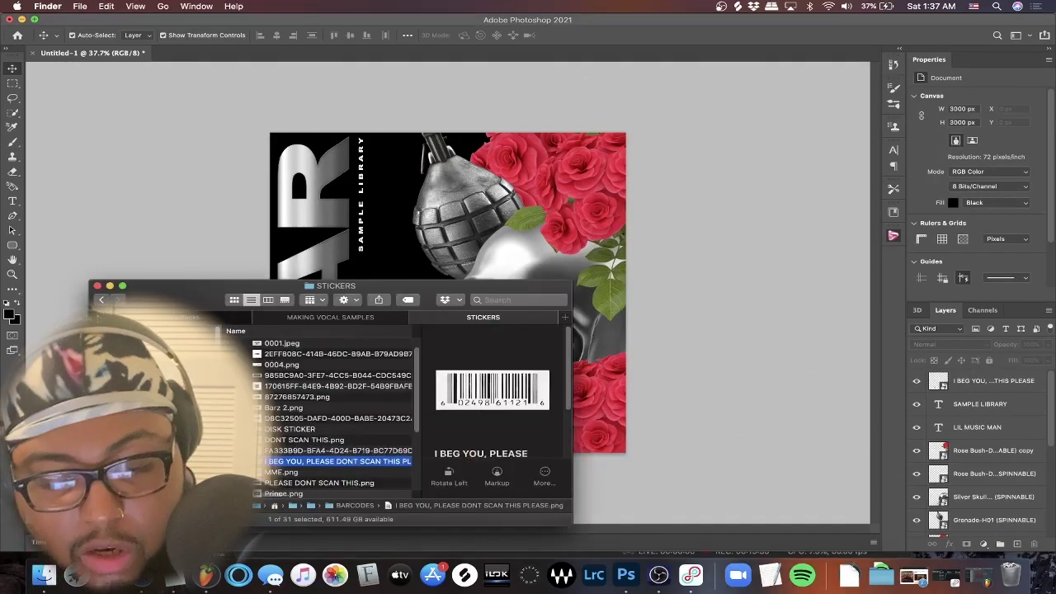
{"action": "left_click", "coordinate": [99, 300]}
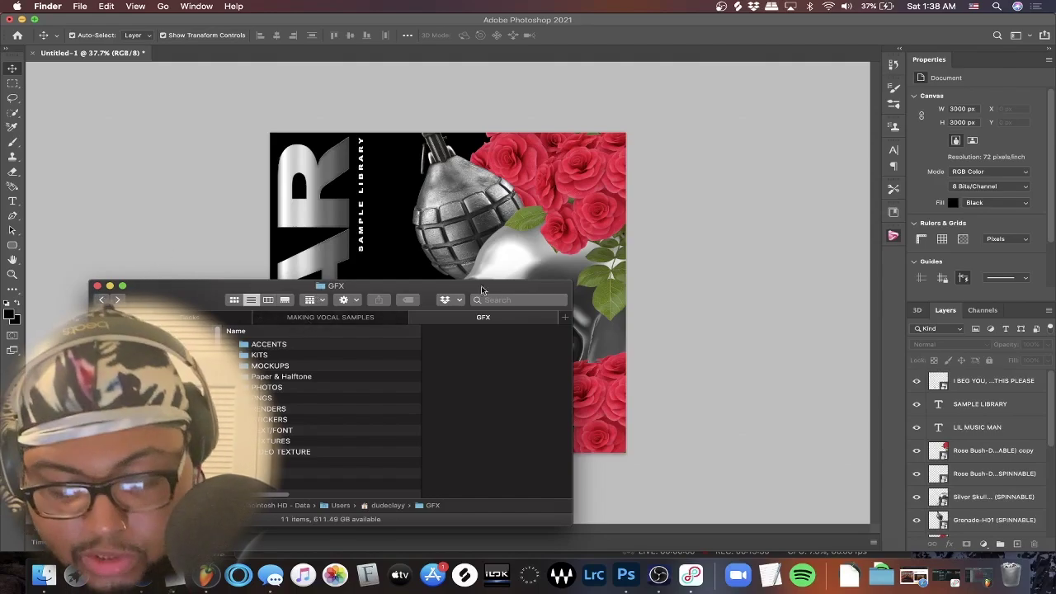
{"action": "left_click_drag", "start_coordinate": [481, 297], "coordinate": [576, 175]}
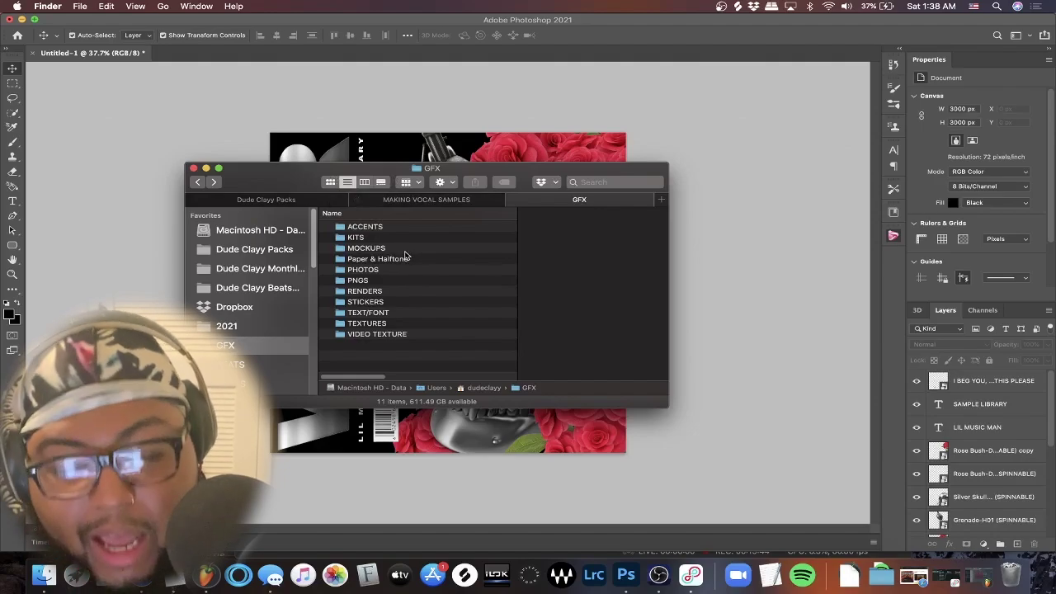
{"action": "key", "text": "super+Tab"}
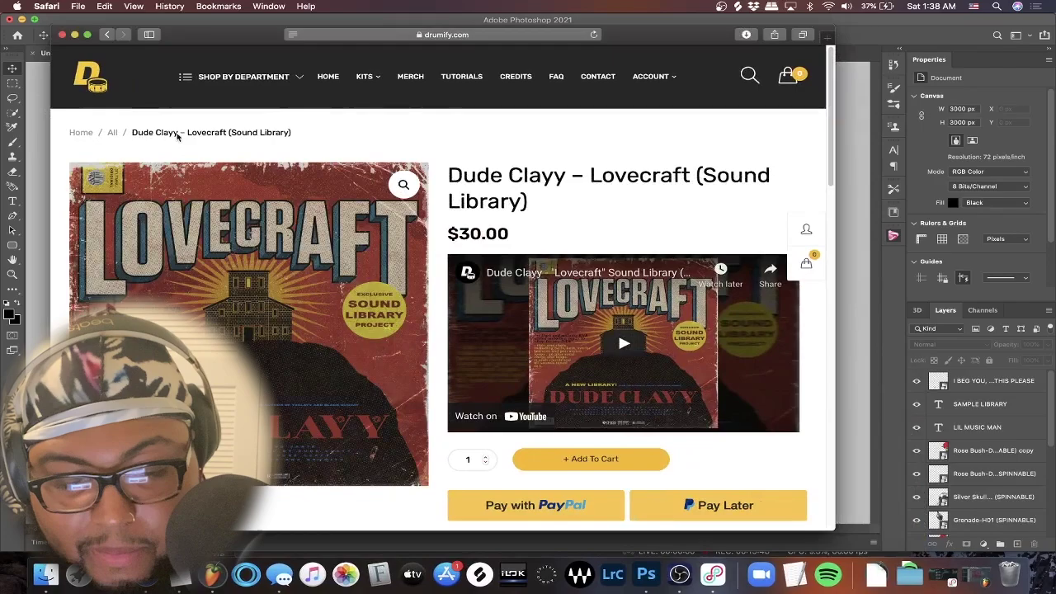
Scroll the Drumify shop and open all products tagged with the producer.
{"action": "scroll", "coordinate": [389, 335], "scroll_direction": "down", "scroll_amount": 5}
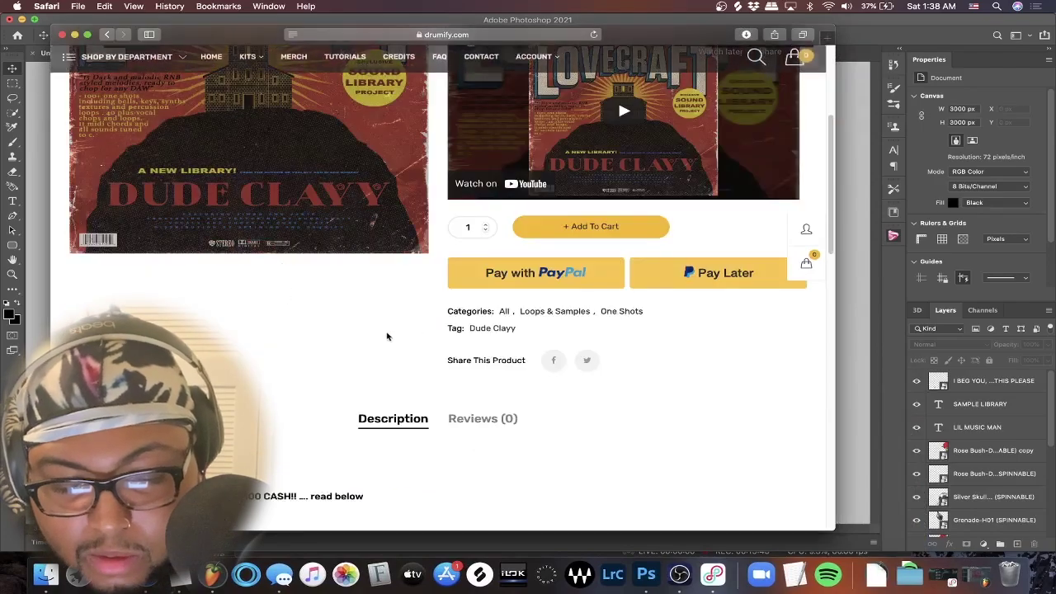
{"action": "left_click", "coordinate": [496, 330]}
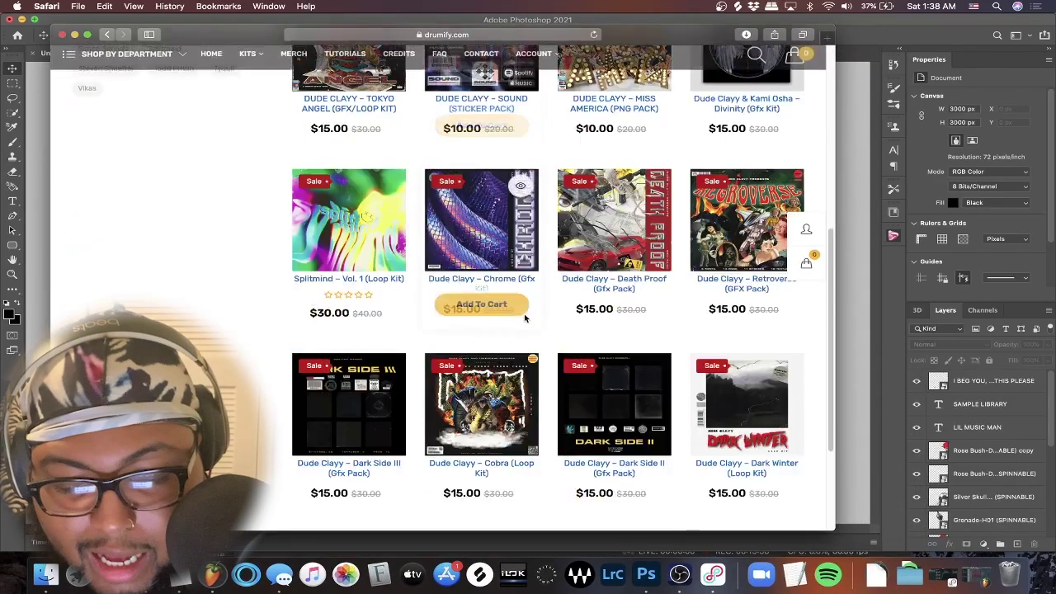
{"action": "scroll", "coordinate": [676, 363], "scroll_direction": "down", "scroll_amount": 3}
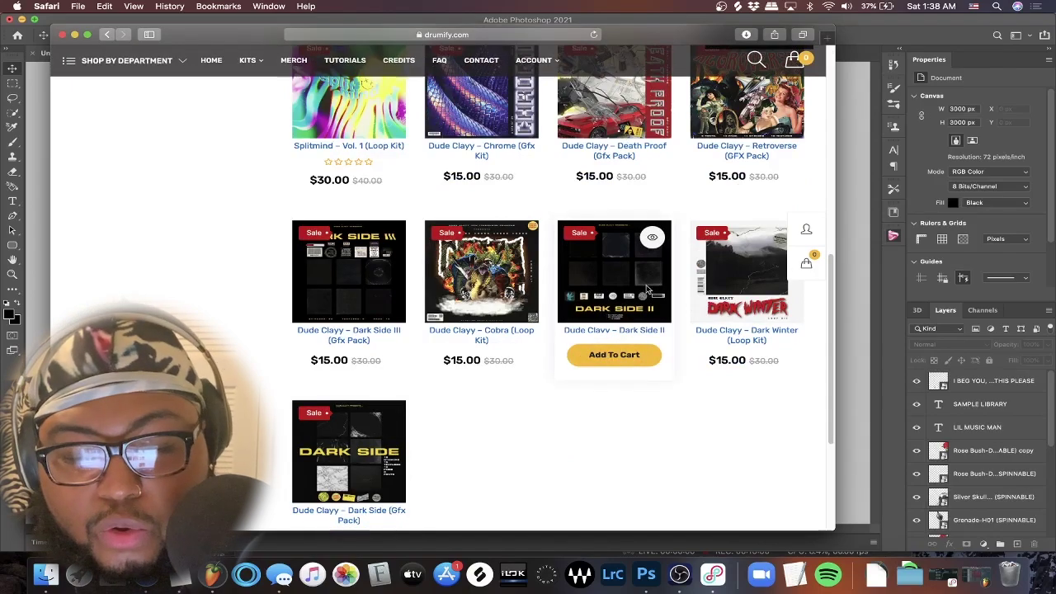
{"action": "scroll", "coordinate": [575, 382], "scroll_direction": "up", "scroll_amount": 3}
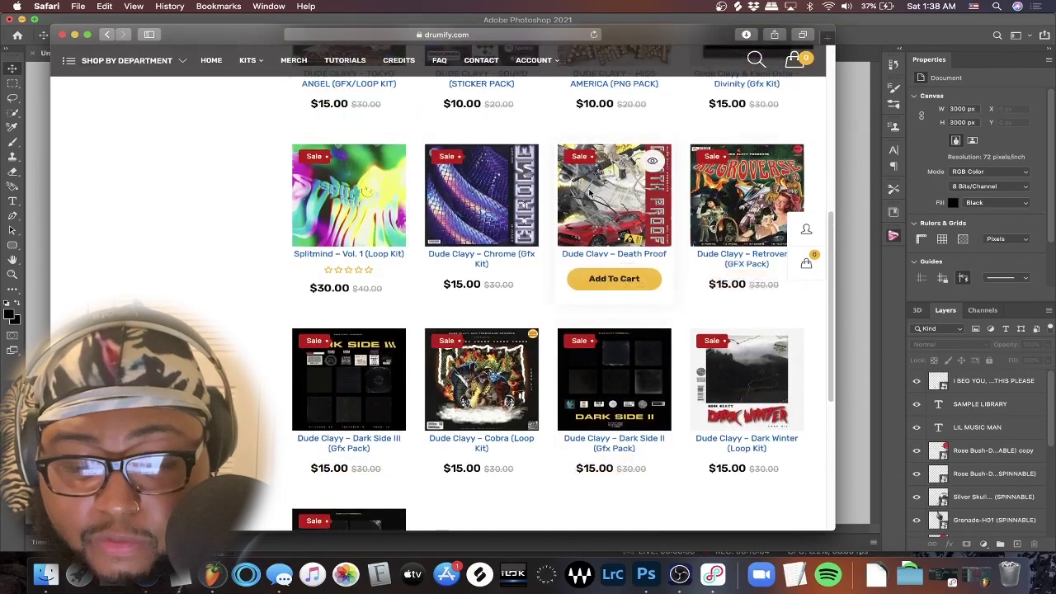
{"action": "scroll", "coordinate": [481, 272], "scroll_direction": "up", "scroll_amount": 3}
{"action": "scroll", "coordinate": [466, 272], "scroll_direction": "up", "scroll_amount": 2}
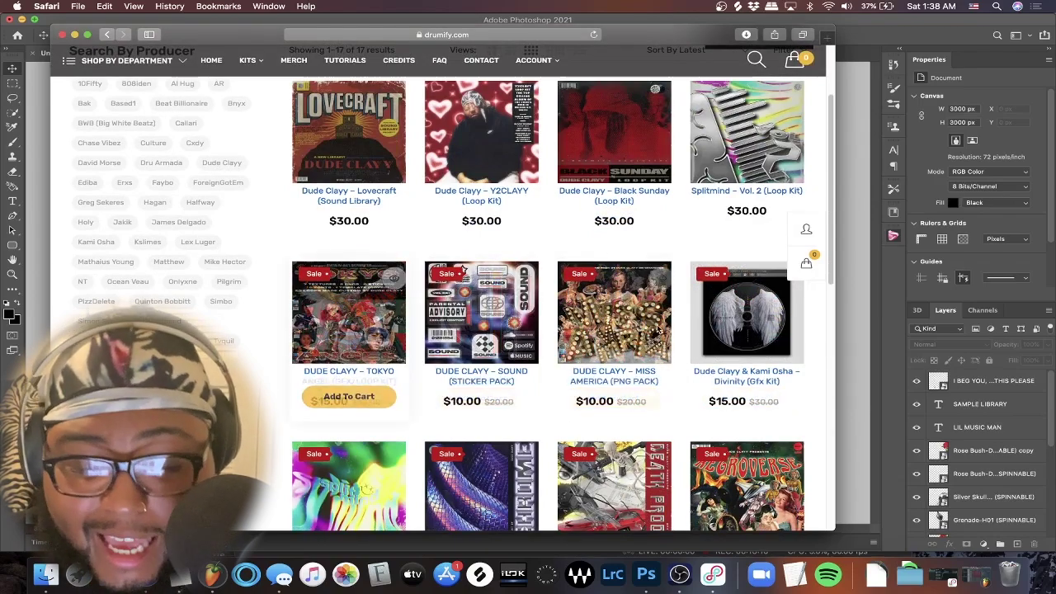
{"action": "scroll", "coordinate": [657, 330], "scroll_direction": "up", "scroll_amount": 3}
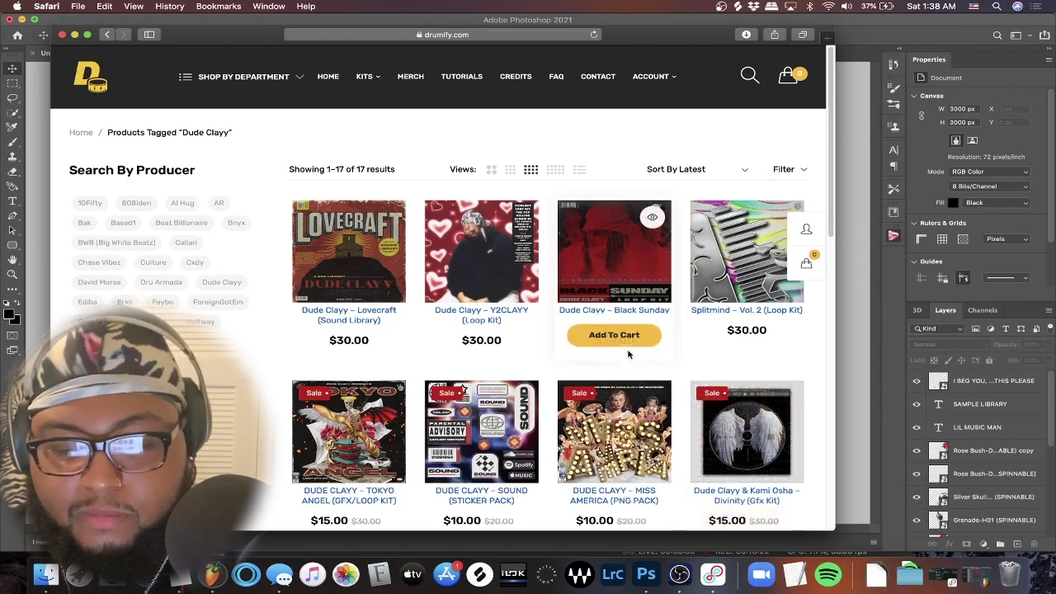
Browse the sale GFX and loop kits, then bring the Photoshop cover back to the front.
{"action": "scroll", "coordinate": [608, 420], "scroll_direction": "down", "scroll_amount": 5}
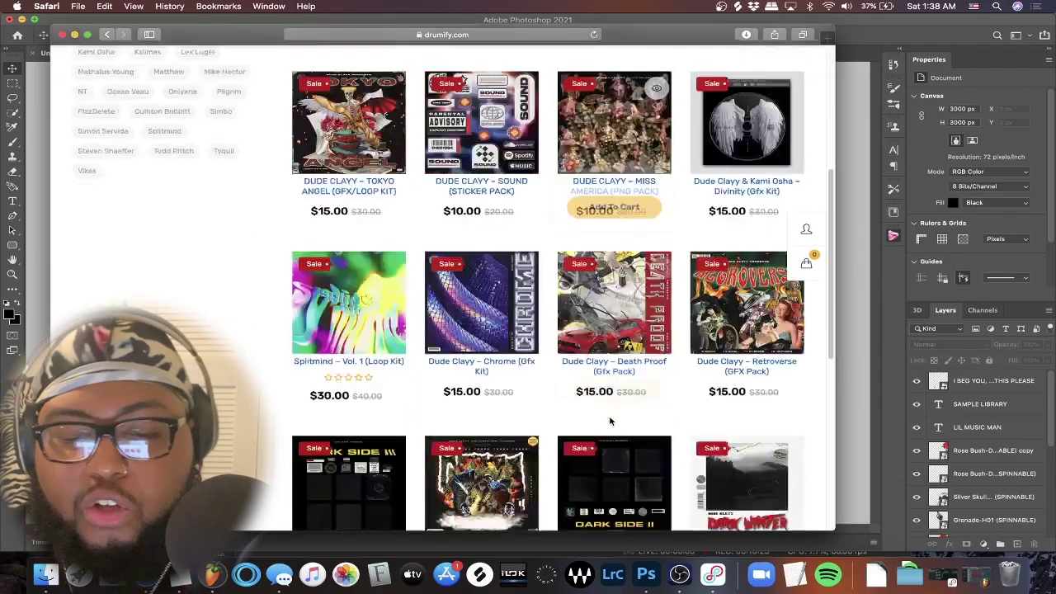
{"action": "scroll", "coordinate": [608, 420], "scroll_direction": "down", "scroll_amount": 5}
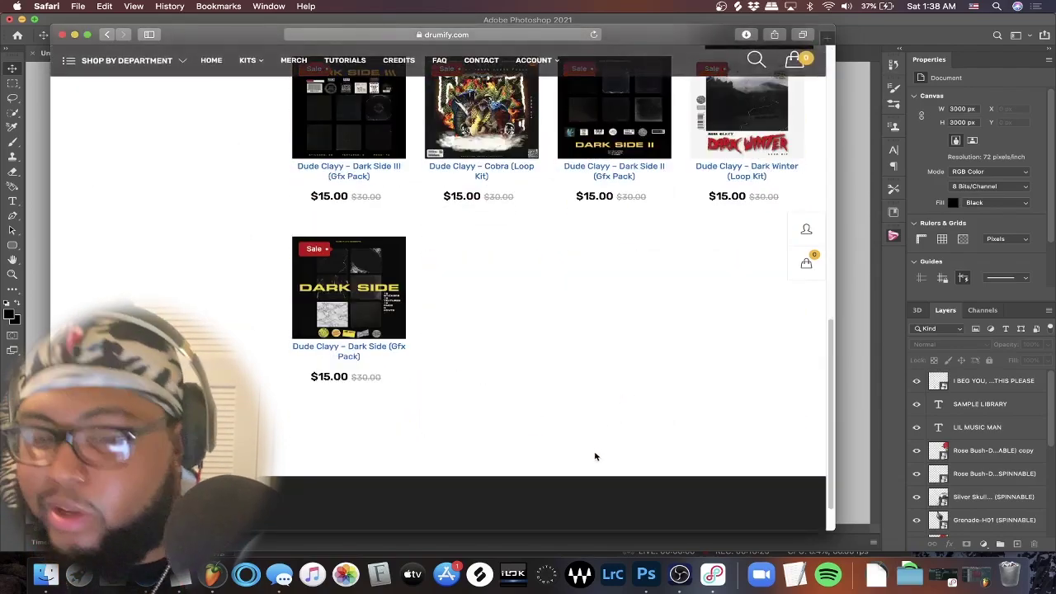
{"action": "scroll", "coordinate": [598, 445], "scroll_direction": "up", "scroll_amount": 2}
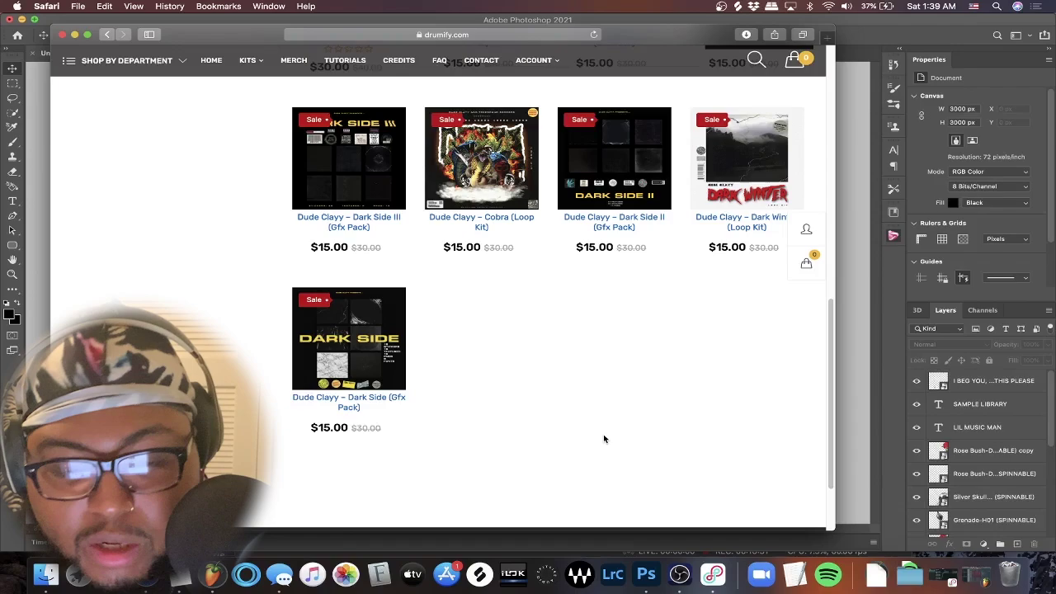
{"action": "scroll", "coordinate": [561, 382], "scroll_direction": "up", "scroll_amount": 4}
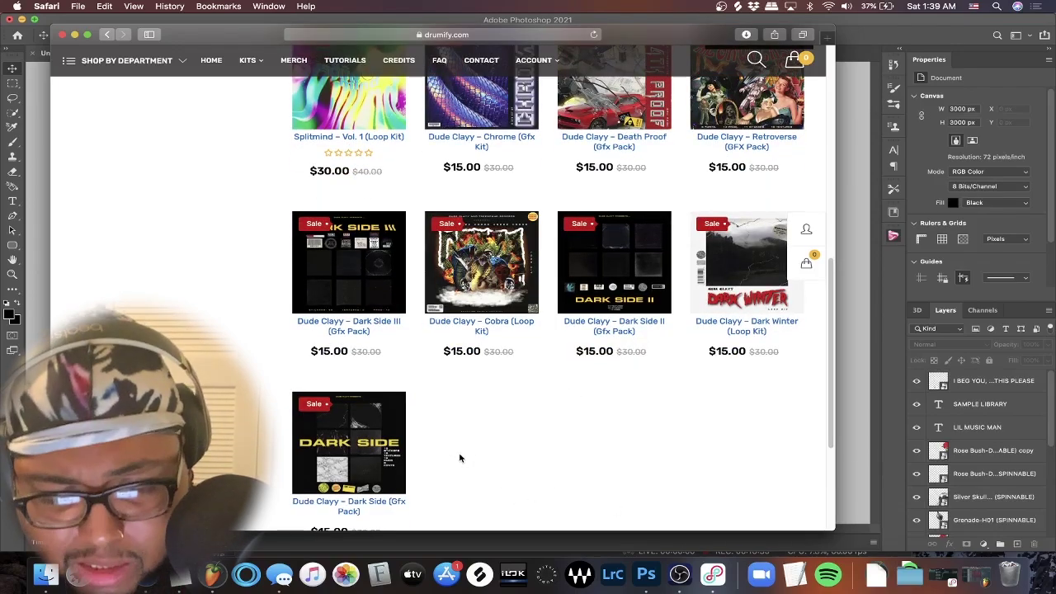
{"action": "scroll", "coordinate": [460, 455], "scroll_direction": "up", "scroll_amount": 1}
{"action": "scroll", "coordinate": [459, 457], "scroll_direction": "down", "scroll_amount": 1}
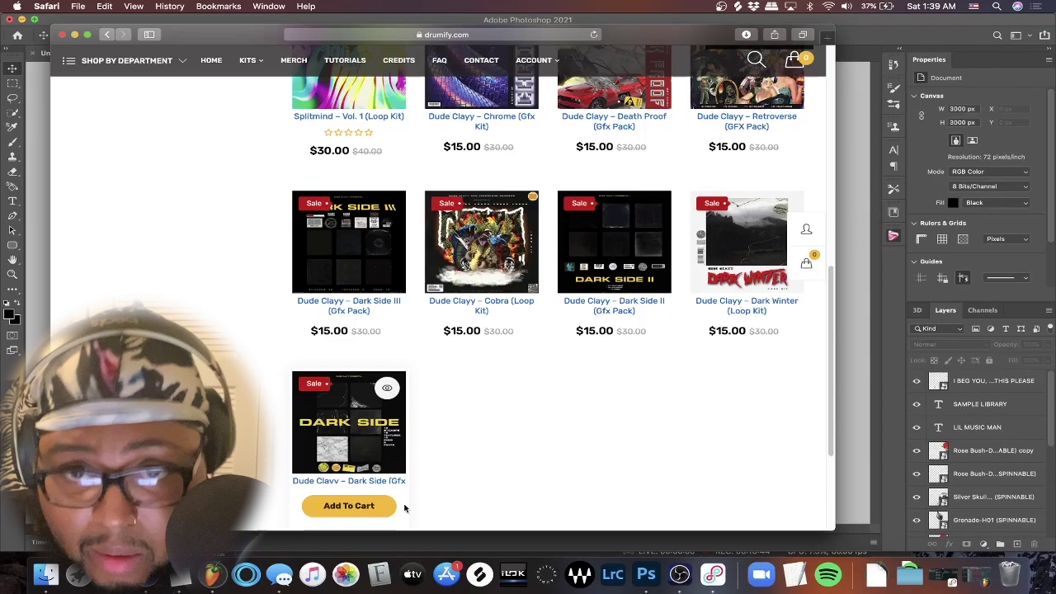
{"action": "scroll", "coordinate": [456, 454], "scroll_direction": "up", "scroll_amount": 1}
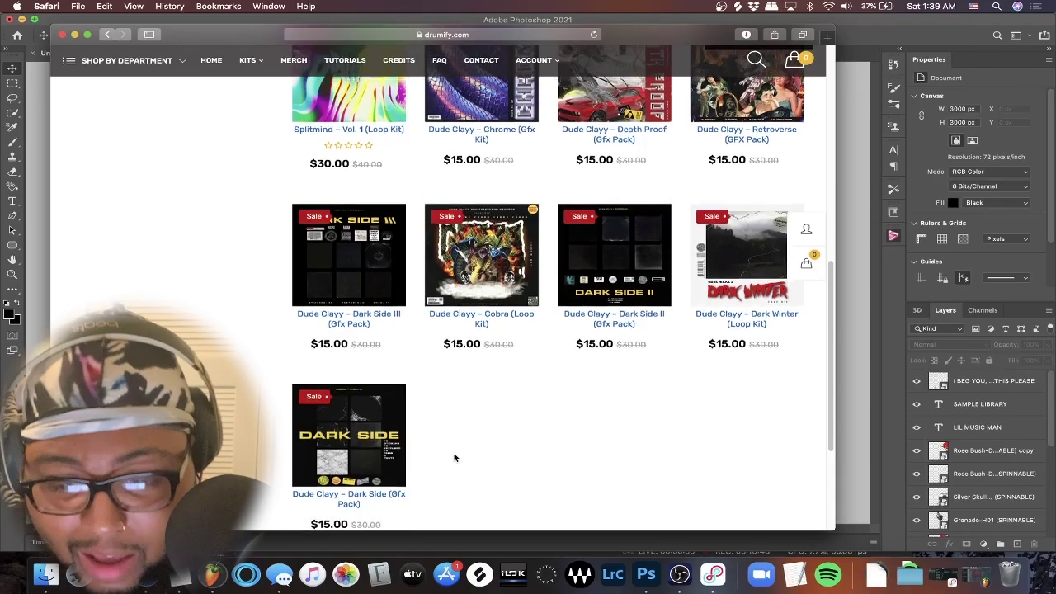
{"action": "scroll", "coordinate": [452, 450], "scroll_direction": "up", "scroll_amount": 4}
{"action": "scroll", "coordinate": [452, 450], "scroll_direction": "up", "scroll_amount": 1}
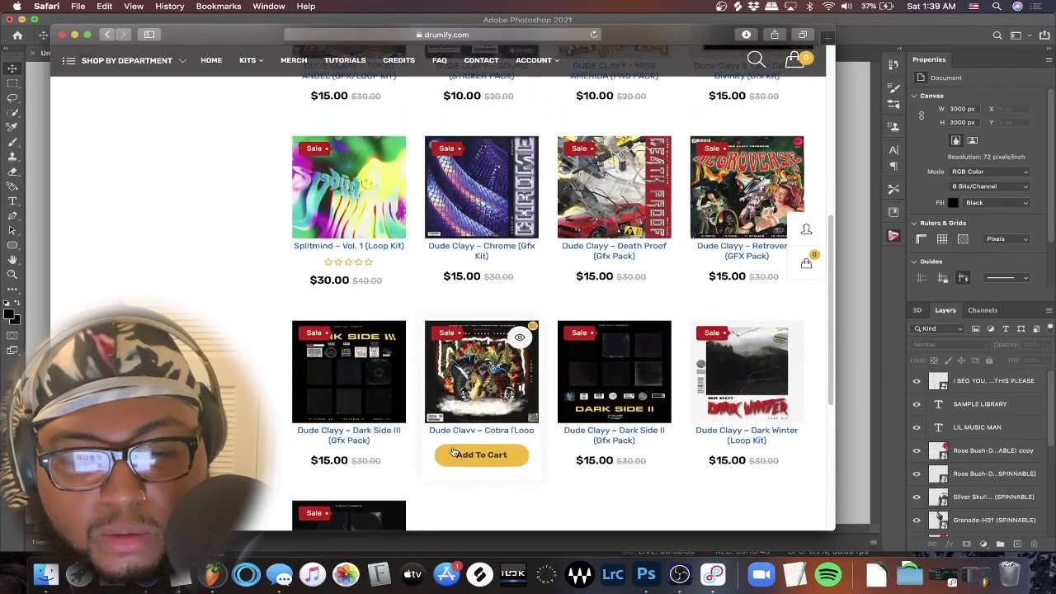
{"action": "scroll", "coordinate": [452, 452], "scroll_direction": "up", "scroll_amount": 5}
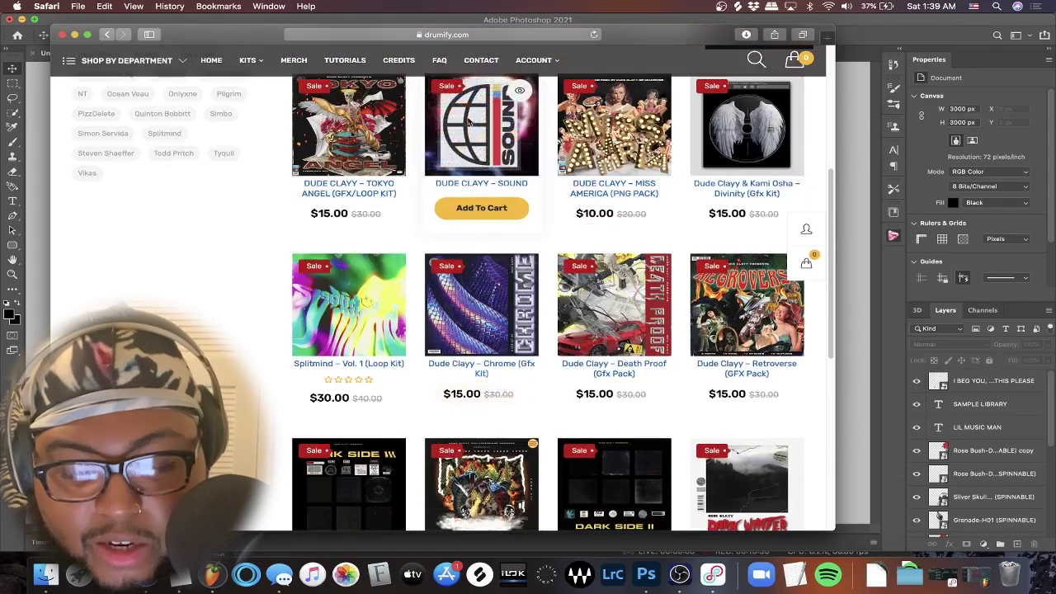
{"action": "scroll", "coordinate": [469, 347], "scroll_direction": "up", "scroll_amount": 1}
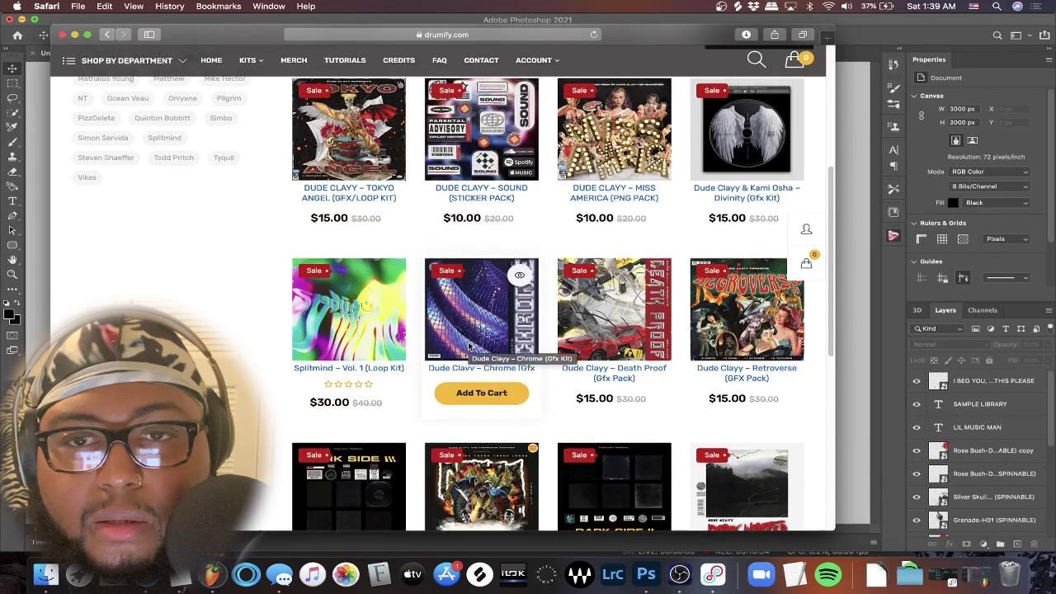
{"action": "scroll", "coordinate": [460, 344], "scroll_direction": "up", "scroll_amount": 2}
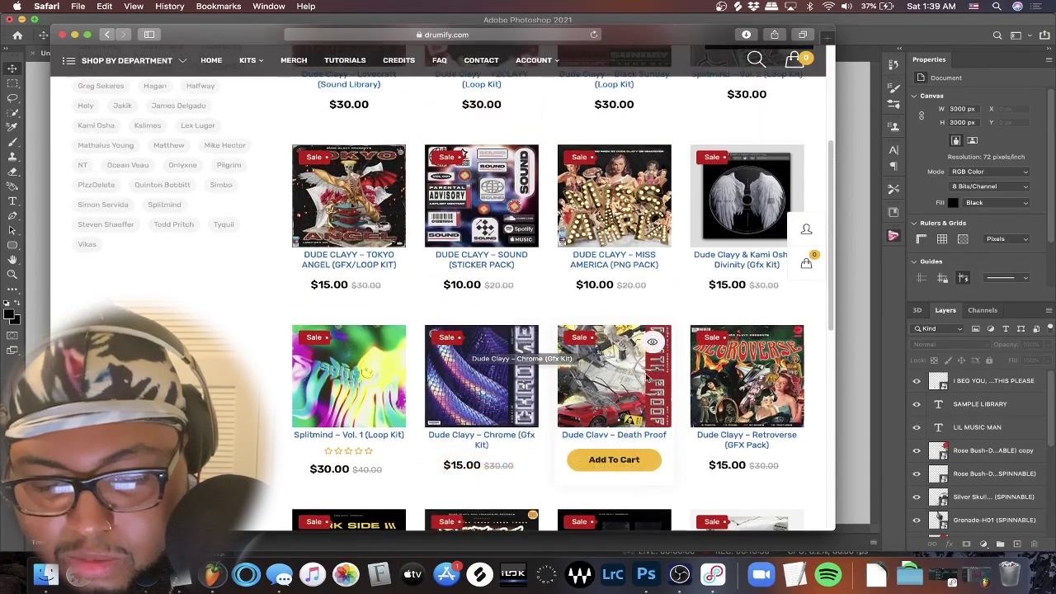
{"action": "left_click", "coordinate": [858, 309]}
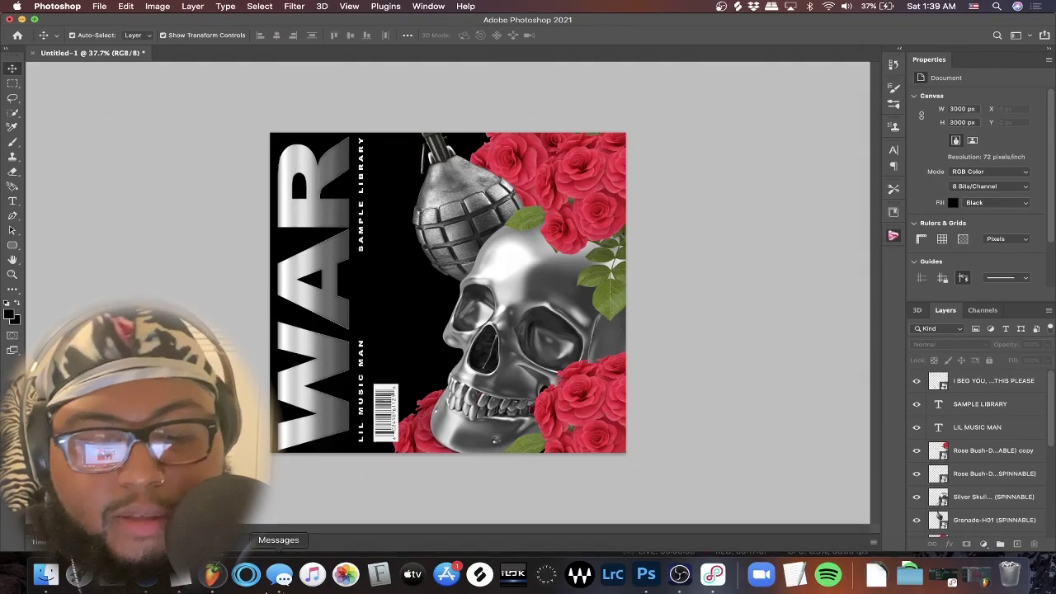
Place the hologram sticker, shrunk small, among the top-right roses.
{"action": "left_click", "coordinate": [47, 575]}
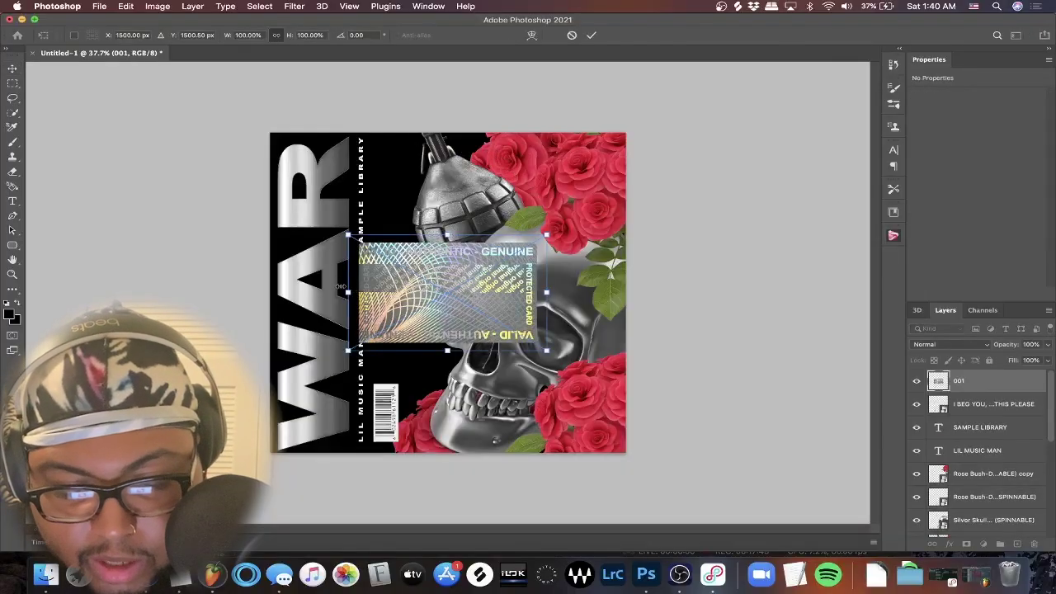
{"action": "left_click_drag", "start_coordinate": [345, 295], "coordinate": [500, 288]}
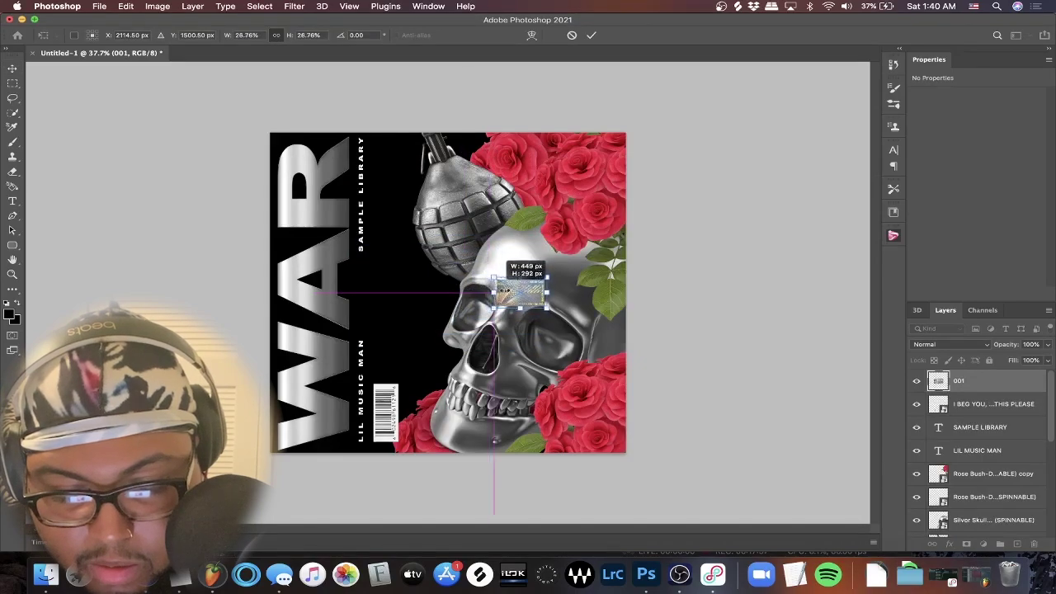
{"action": "left_click_drag", "start_coordinate": [538, 299], "coordinate": [605, 161]}
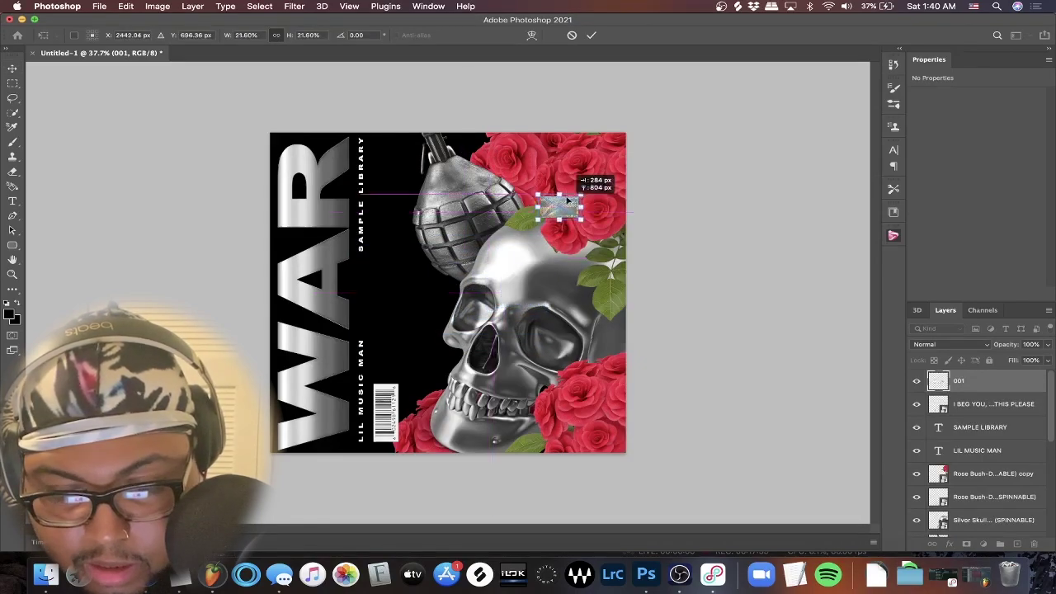
{"action": "left_click", "coordinate": [806, 240]}
{"action": "left_click", "coordinate": [790, 288]}
Turn the pasteboard black and nudge the sticker slightly into place.
{"action": "right_click", "coordinate": [787, 280]}
{"action": "left_click", "coordinate": [809, 290]}
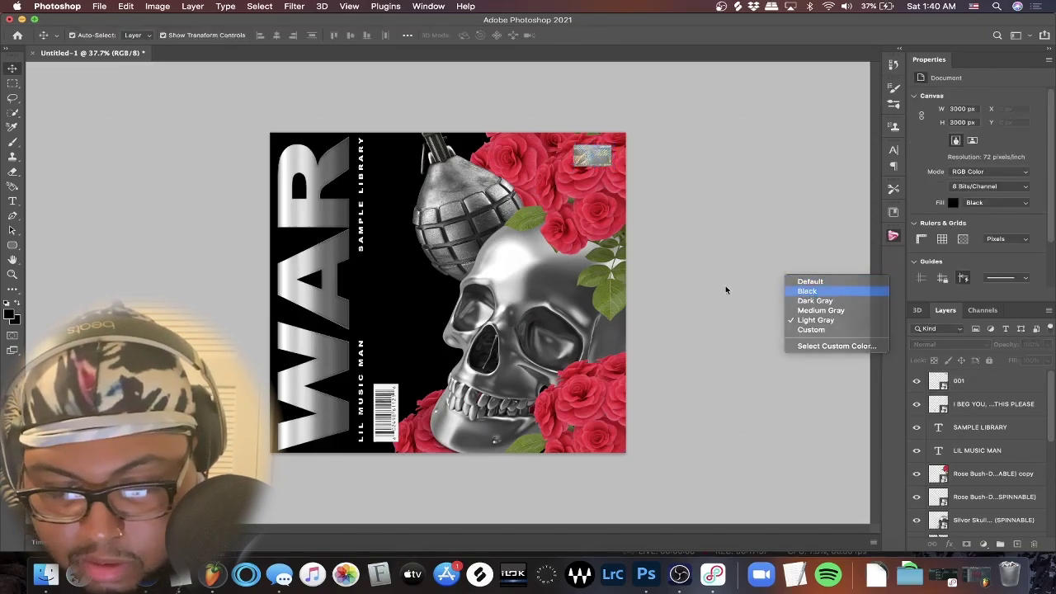
{"action": "scroll", "coordinate": [449, 290], "scroll_direction": "up", "scroll_amount": 2}
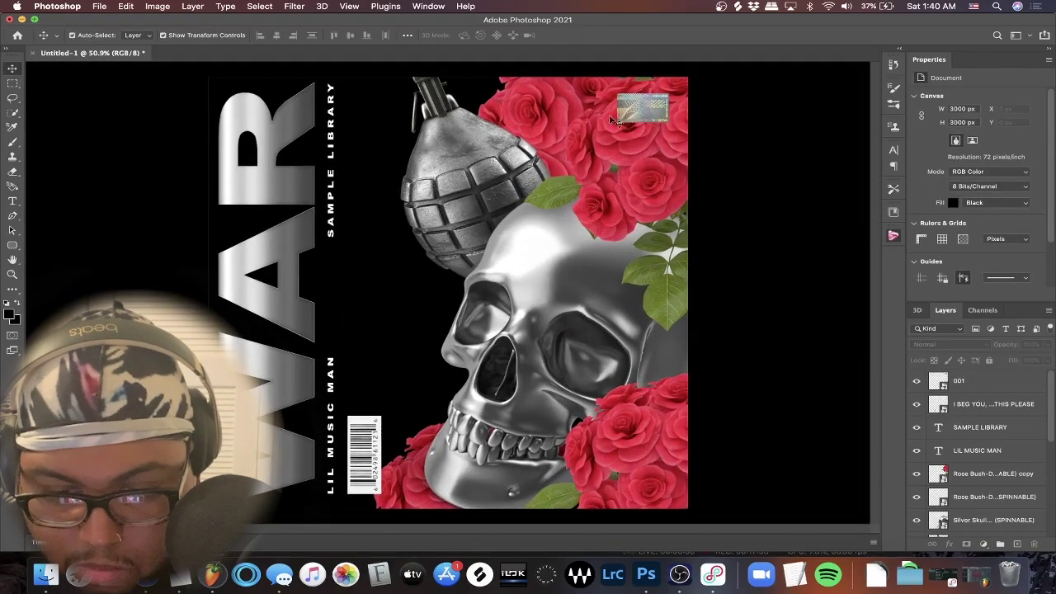
{"action": "left_click_drag", "start_coordinate": [643, 112], "coordinate": [653, 108]}
{"action": "left_click", "coordinate": [771, 281]}
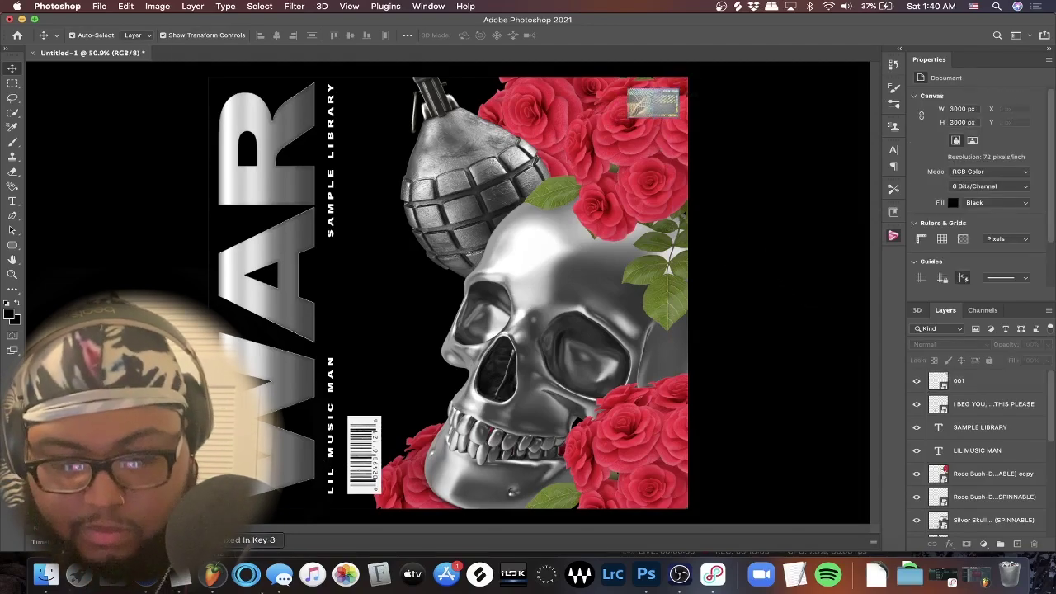
{"action": "left_click", "coordinate": [47, 581]}
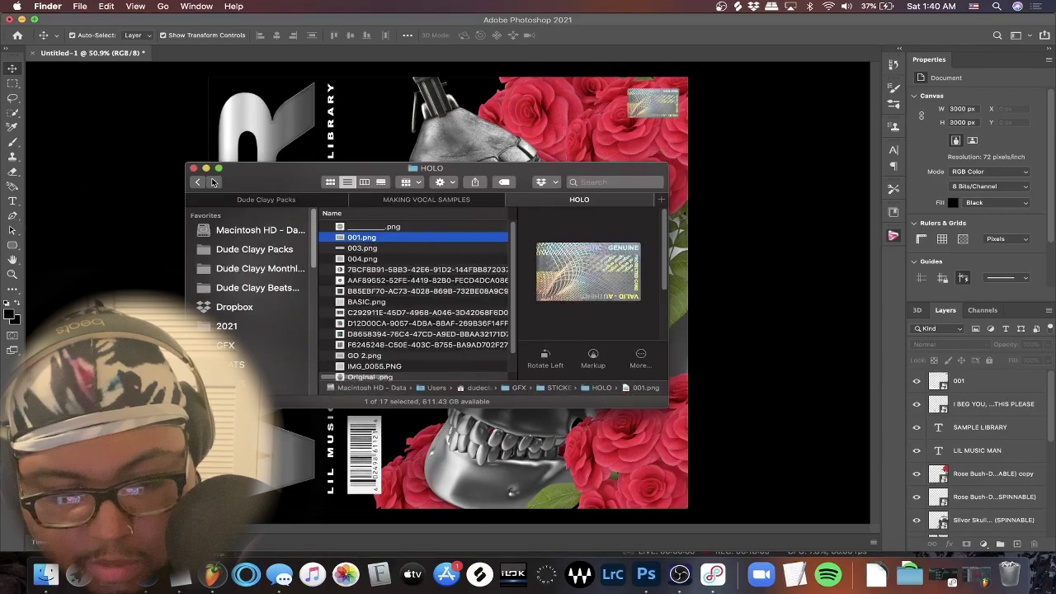
Go back up to the GFX folder and open KITS.
{"action": "left_click", "coordinate": [196, 184]}
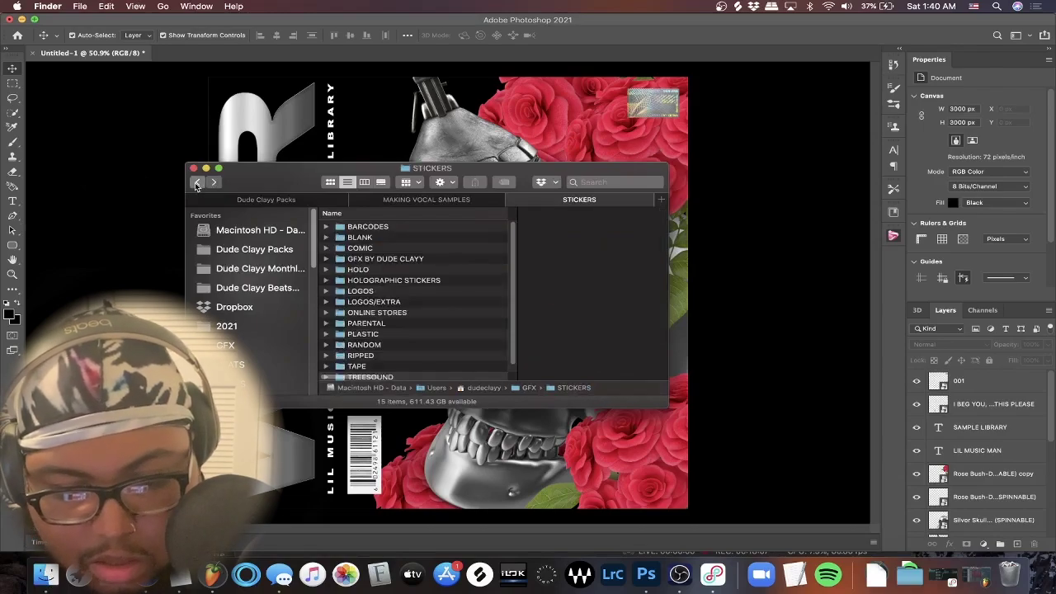
{"action": "left_click", "coordinate": [197, 183]}
{"action": "left_click", "coordinate": [370, 239]}
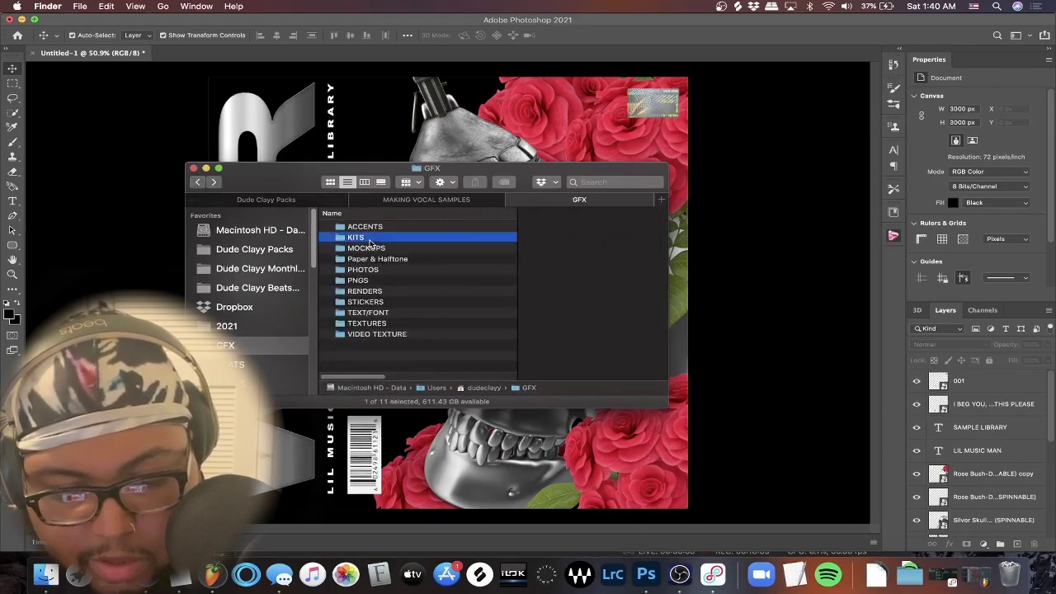
{"action": "double_click", "coordinate": [369, 241]}
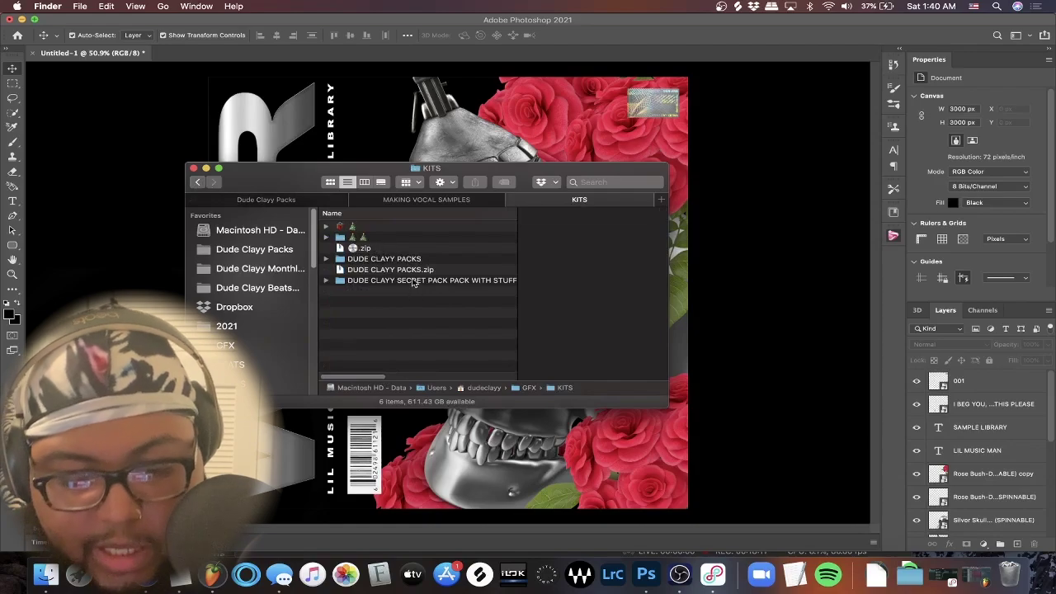
Expand DUDE CLAYY PACKS and preview the CHROME GFX and DARK SIDE TRILOGY kits.
{"action": "left_click", "coordinate": [326, 258]}
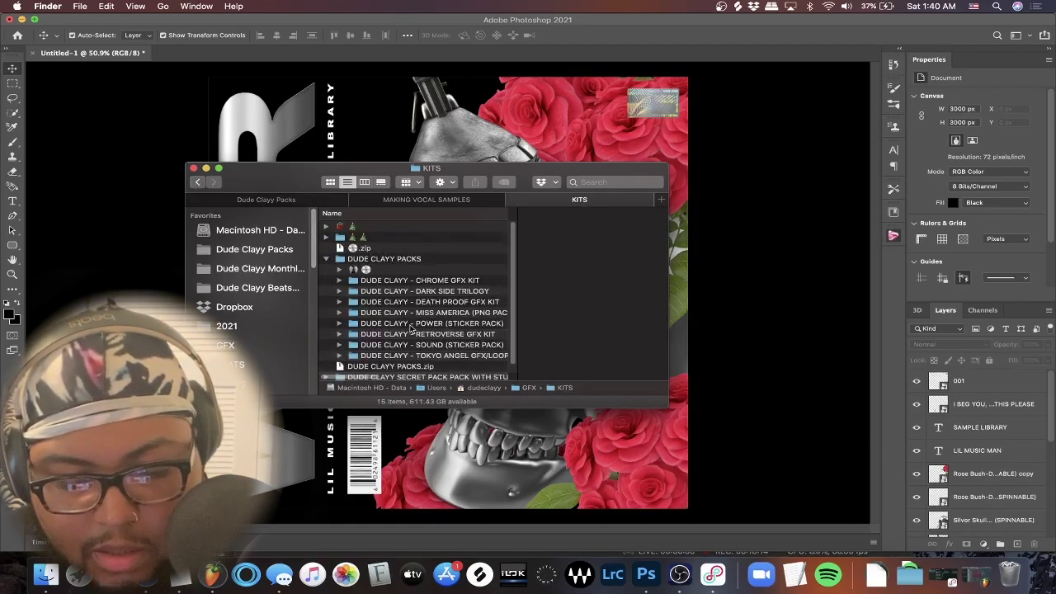
{"action": "left_click", "coordinate": [462, 280]}
{"action": "left_click", "coordinate": [474, 291]}
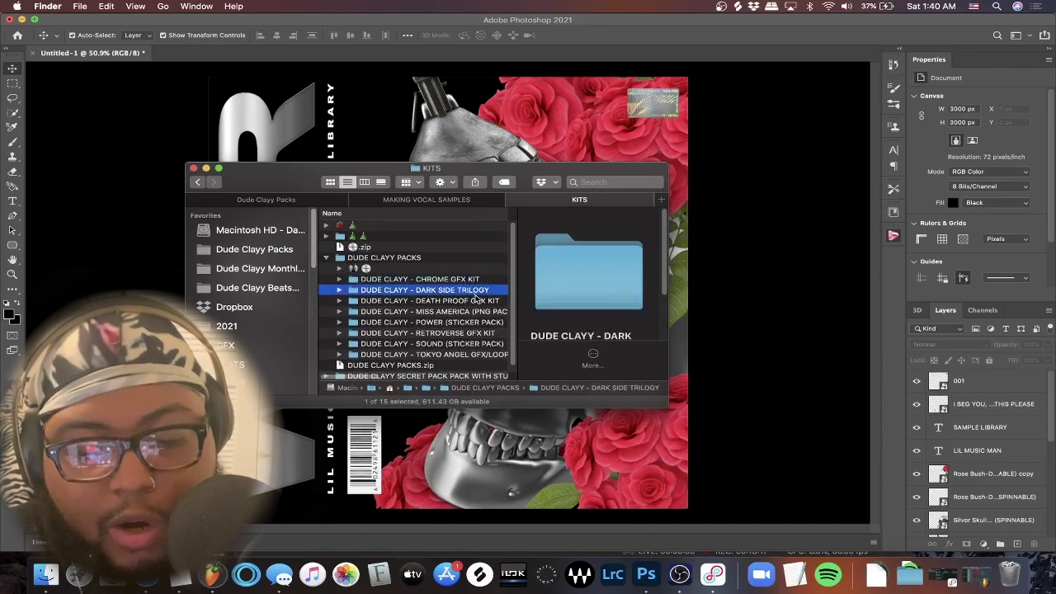
{"action": "left_click", "coordinate": [338, 292]}
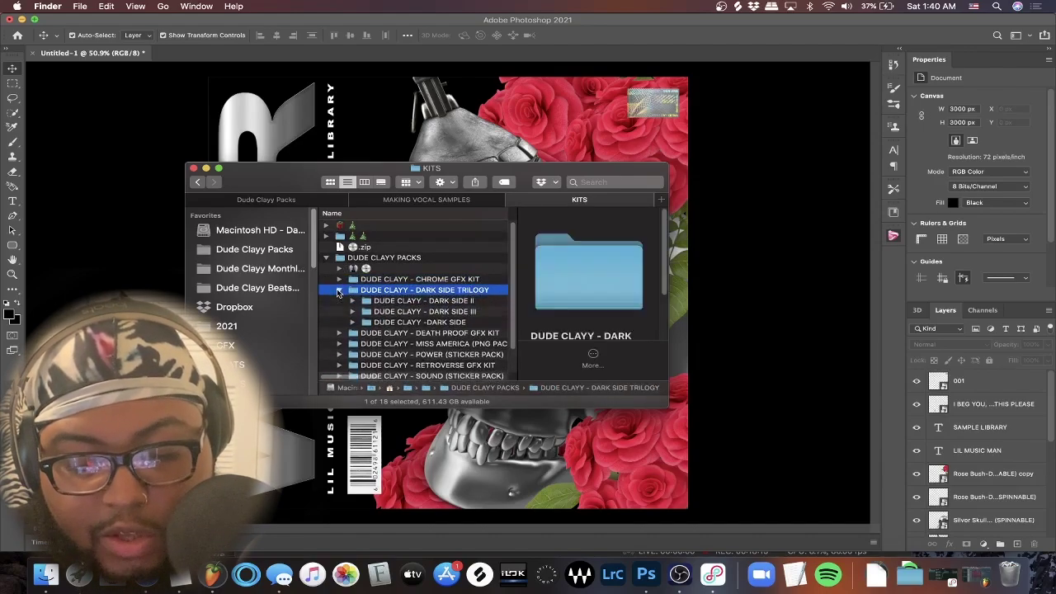
{"action": "left_click", "coordinate": [337, 291]}
Preview the DEATH PROOF, MISS AMERICA, POWER and RETROVERSE kit folders.
{"action": "left_click", "coordinate": [419, 302]}
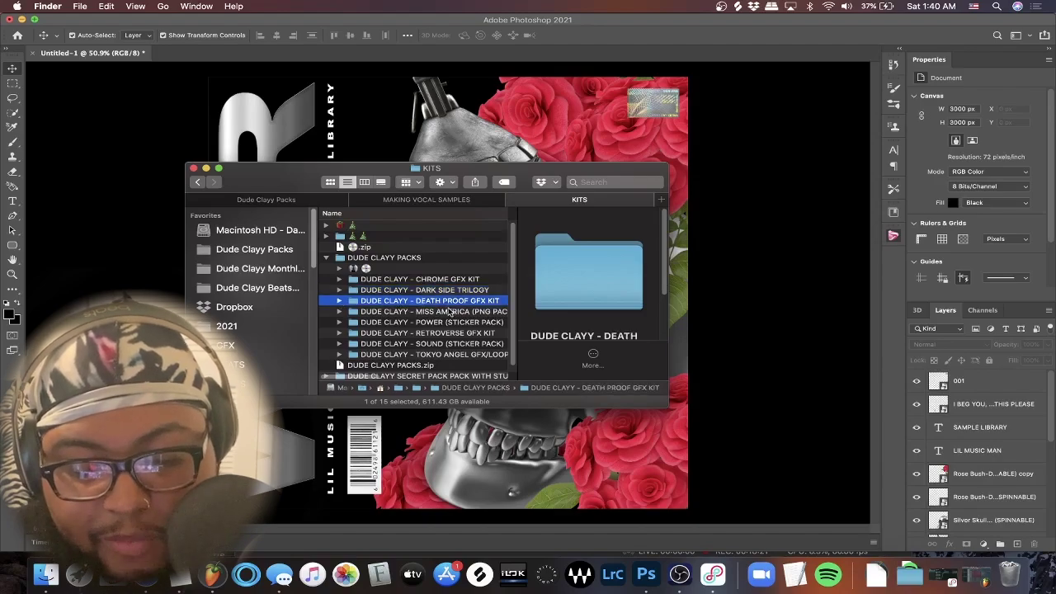
{"action": "left_click", "coordinate": [444, 312]}
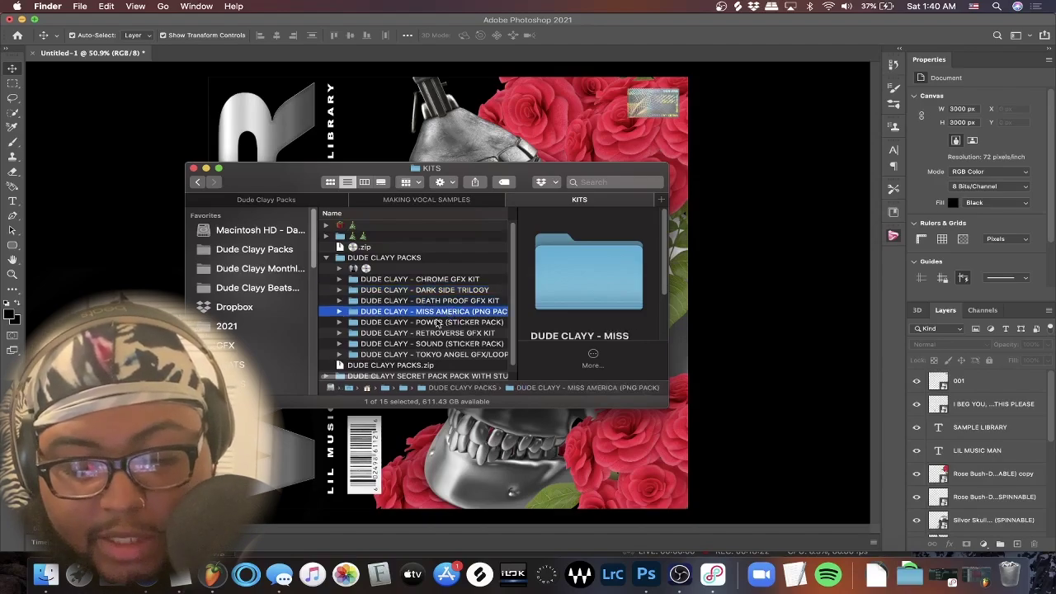
{"action": "left_click", "coordinate": [338, 313]}
{"action": "left_click", "coordinate": [338, 313]}
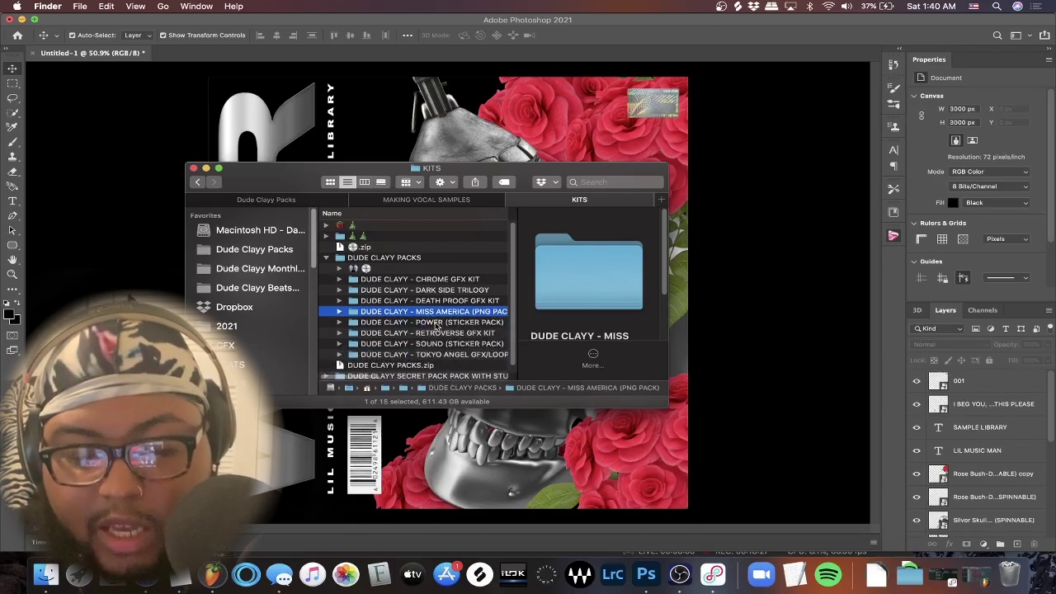
{"action": "left_click", "coordinate": [438, 323]}
{"action": "left_click", "coordinate": [495, 334]}
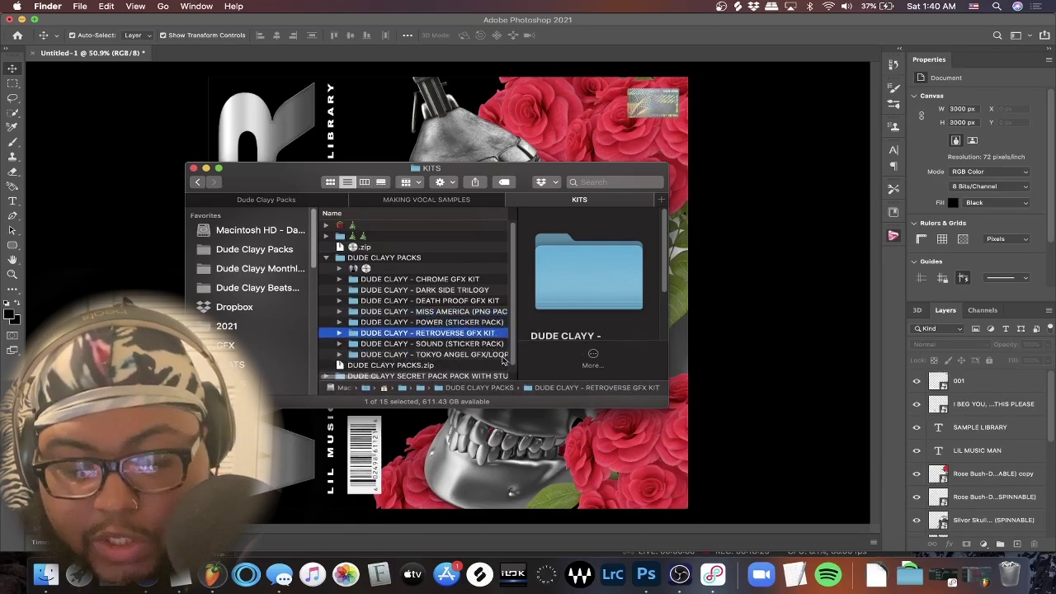
{"action": "key", "text": "Down"}
{"action": "key", "text": "Down"}
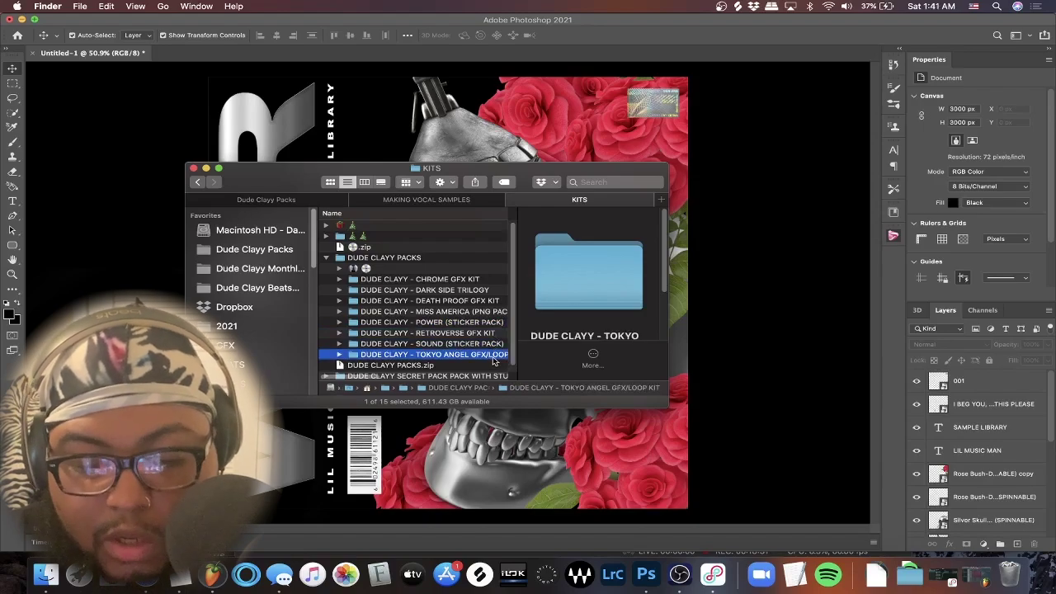
{"action": "left_click", "coordinate": [443, 322]}
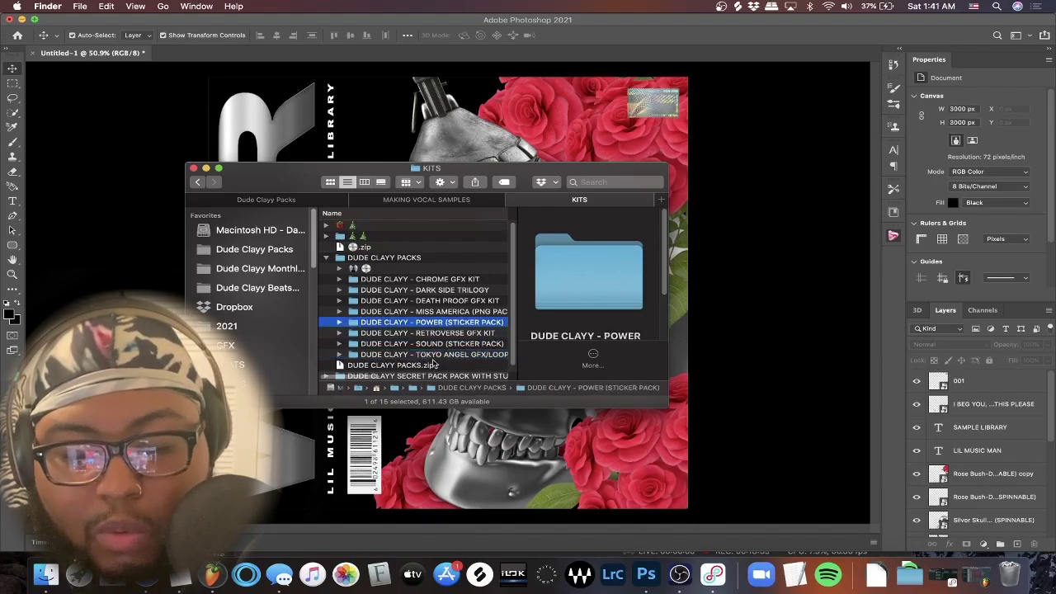
Open the TOKYO ANGEL kit's TEXTURES folder and preview batman through spawn.png.
{"action": "double_click", "coordinate": [396, 356]}
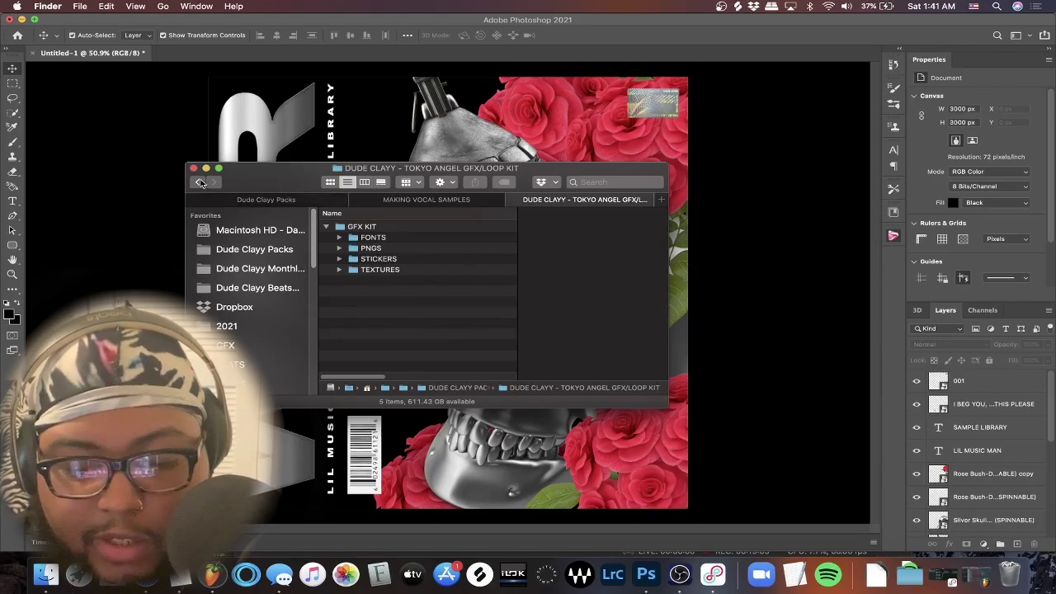
{"action": "double_click", "coordinate": [400, 270]}
{"action": "left_click", "coordinate": [363, 229]}
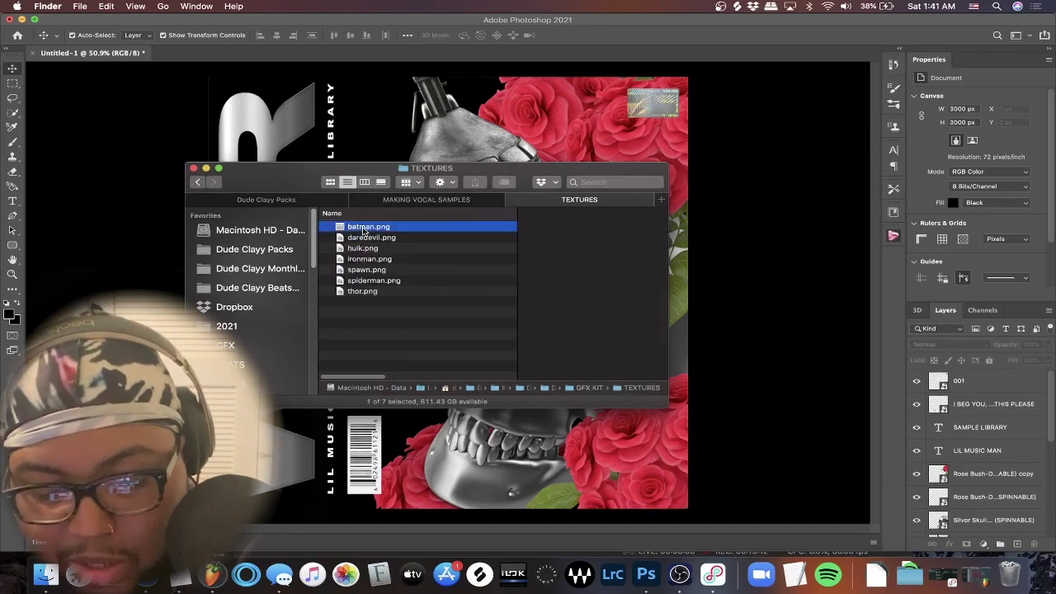
{"action": "key", "text": "Down"}
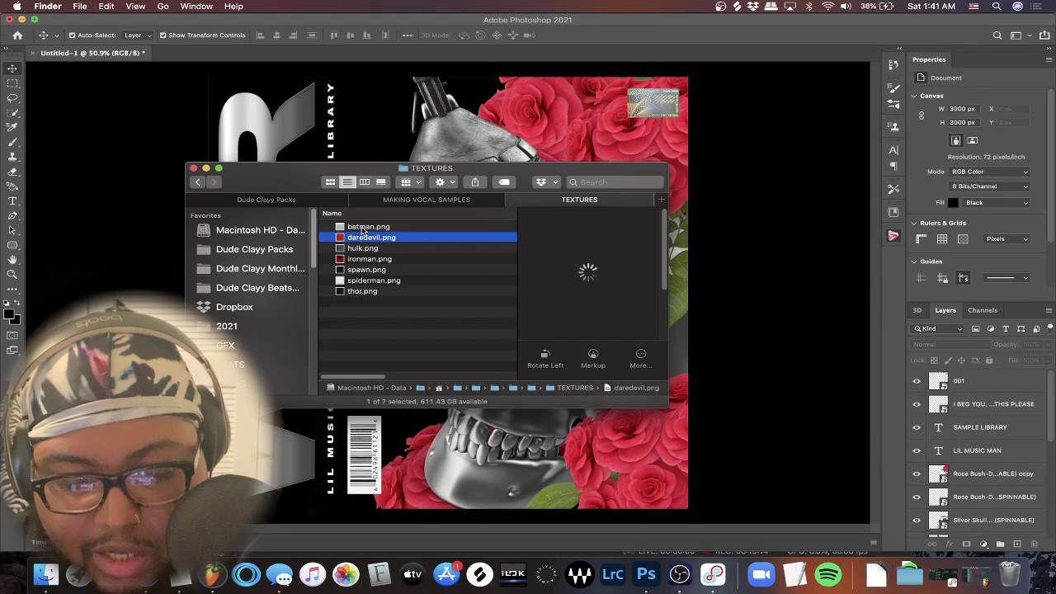
{"action": "key", "text": "Down"}
{"action": "key", "text": "Down"}
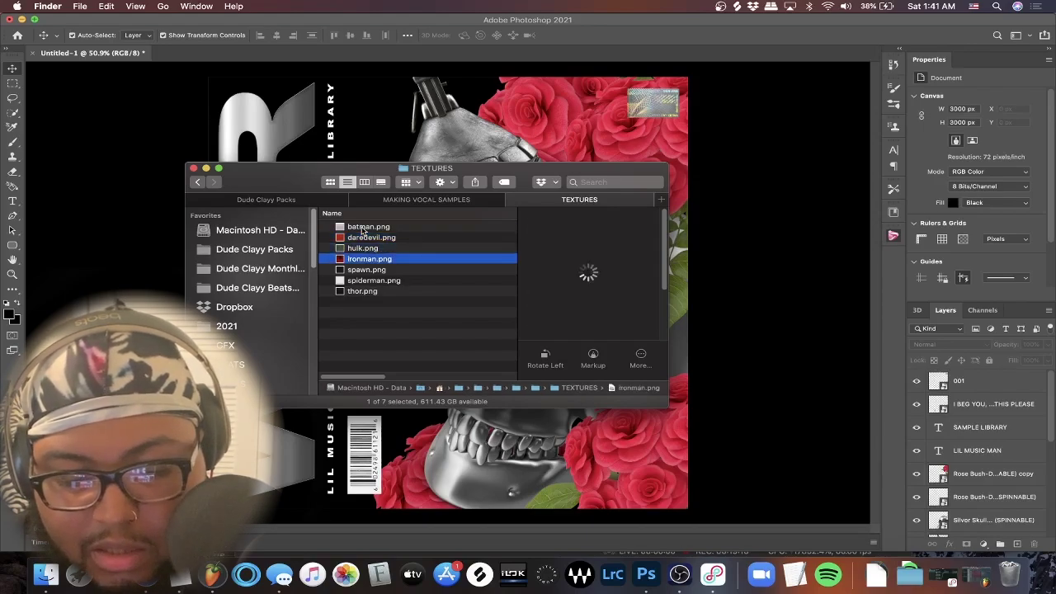
{"action": "key", "text": "Down"}
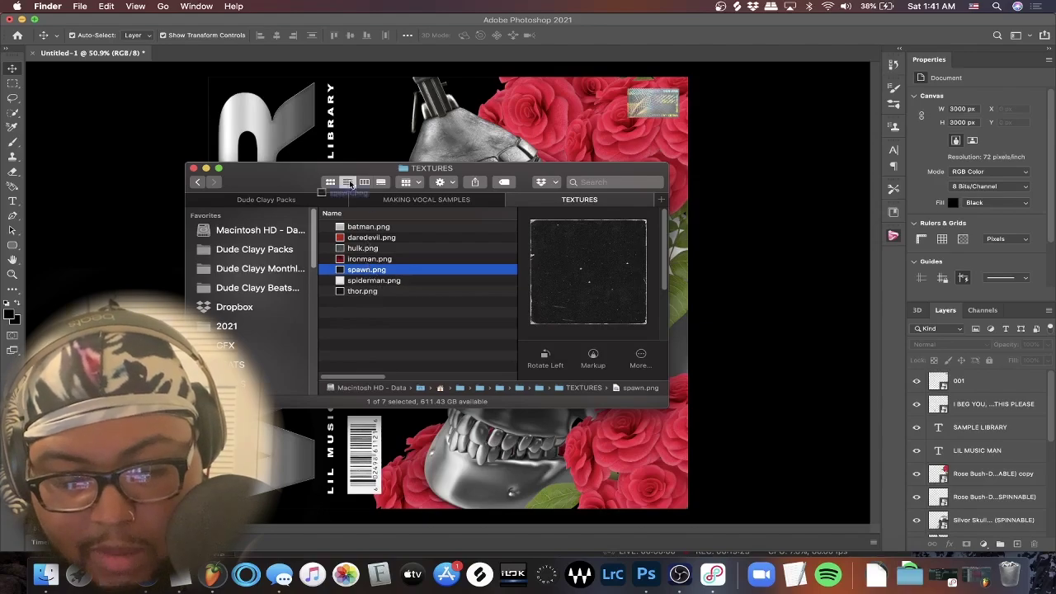
Place spawn.png and stretch it to cover the whole canvas.
{"action": "mouse_move", "coordinate": [372, 273]}
{"action": "left_mouse_down"}
{"action": "mouse_move", "coordinate": [447, 293]}
{"action": "mouse_move", "coordinate": [441, 74]}
{"action": "left_mouse_up"}
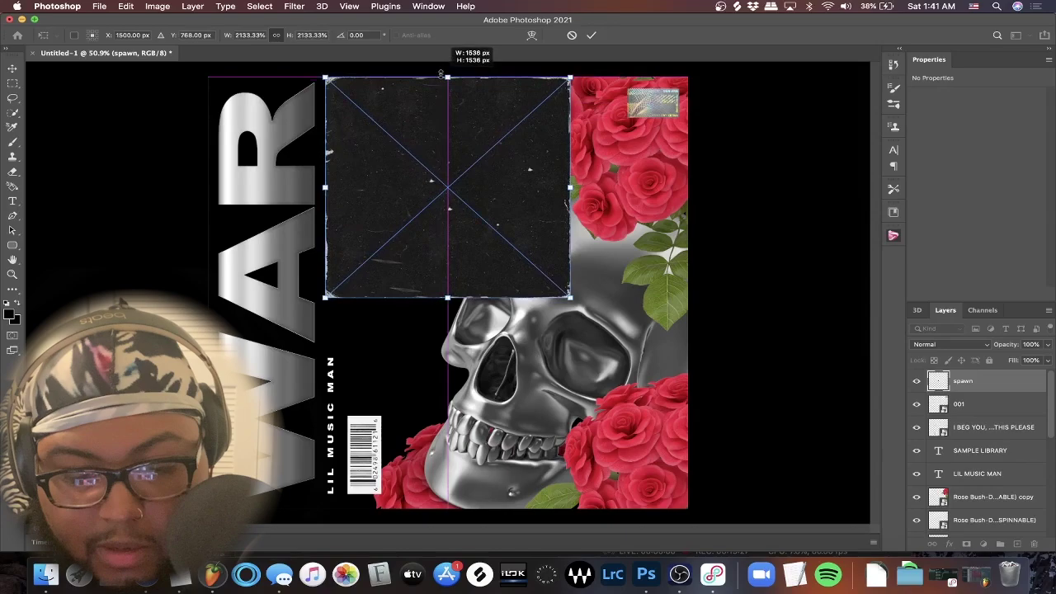
{"action": "left_click_drag", "start_coordinate": [447, 298], "coordinate": [450, 509]}
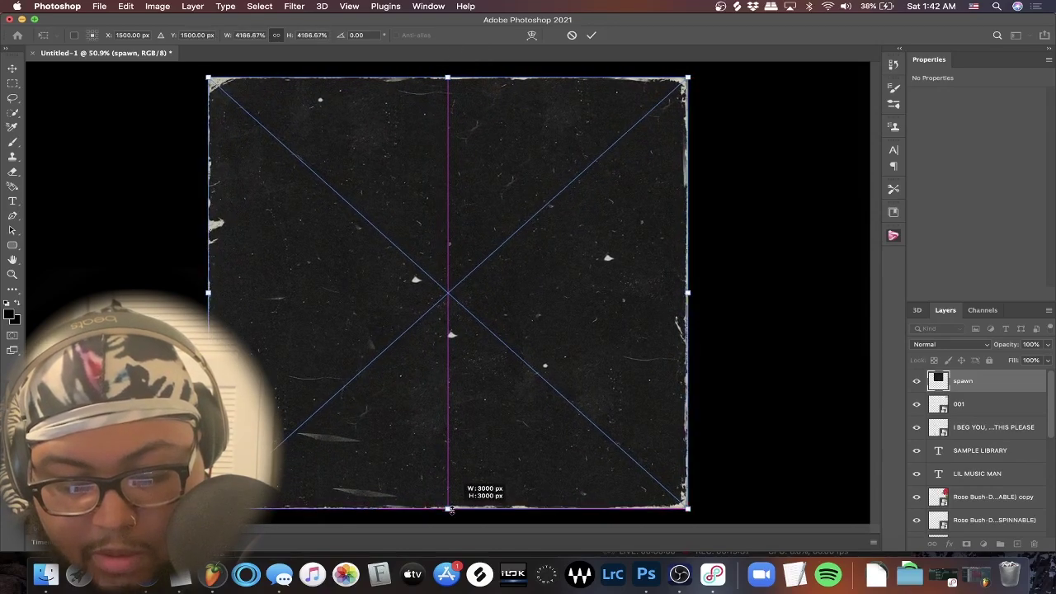
{"action": "key", "text": "Return"}
Set the spawn layer to Lighten blend at about 56% opacity.
{"action": "left_click", "coordinate": [955, 344]}
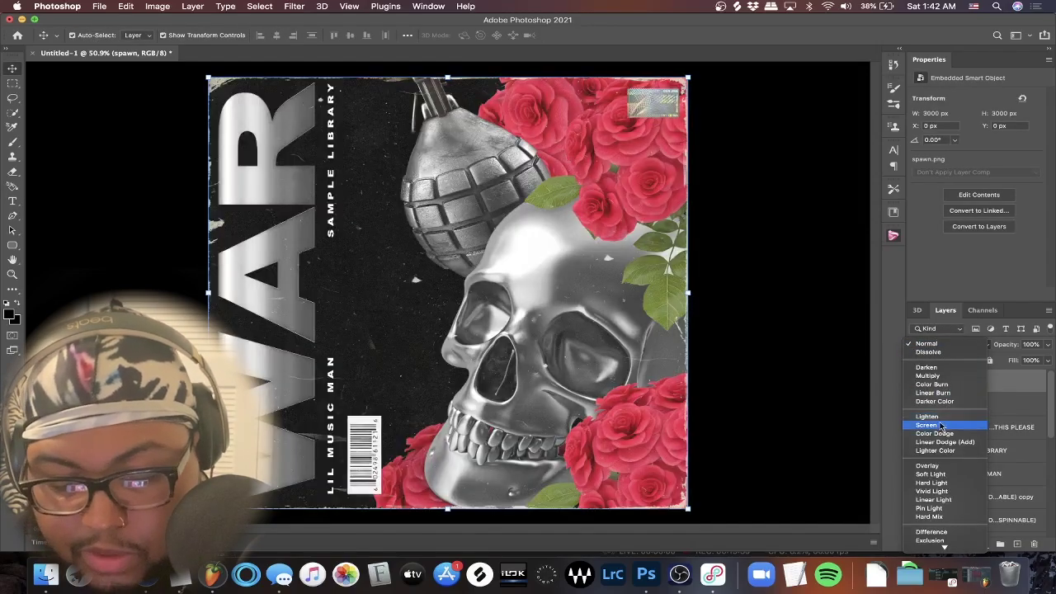
{"action": "left_click", "coordinate": [941, 419]}
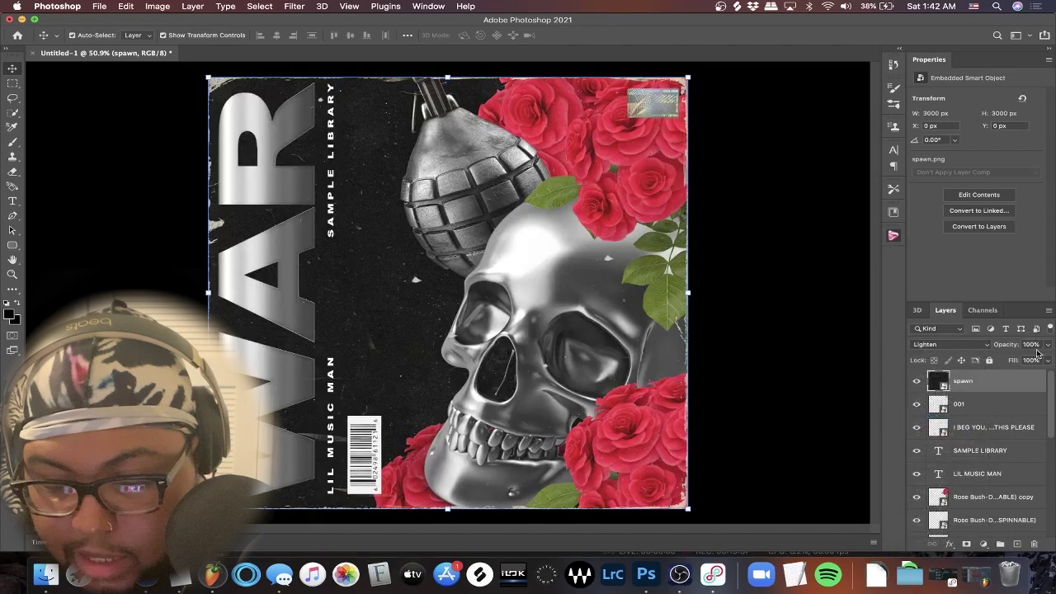
{"action": "left_click", "coordinate": [1048, 345]}
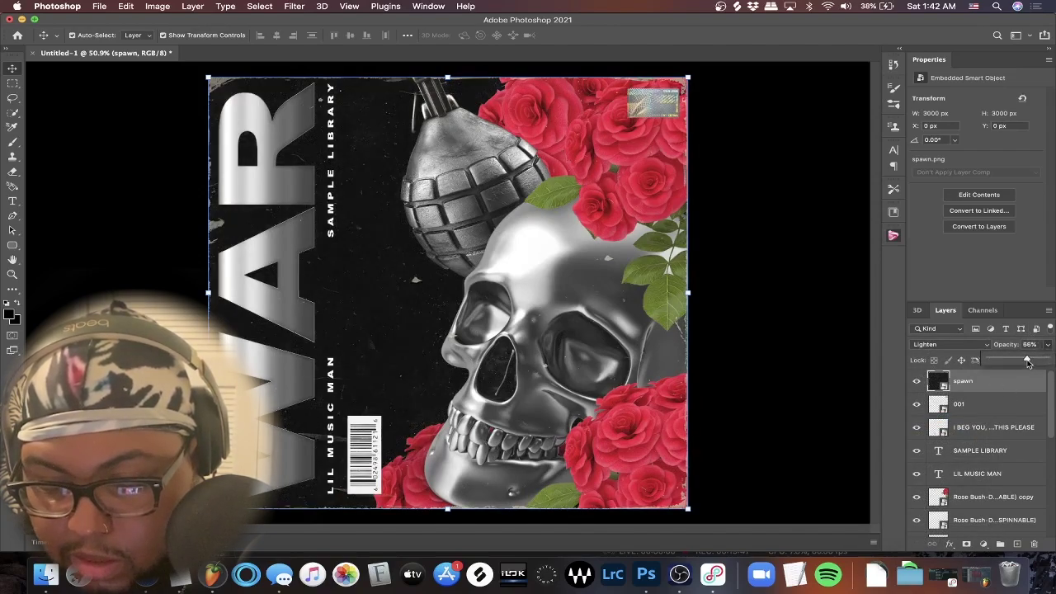
{"action": "left_click", "coordinate": [817, 342]}
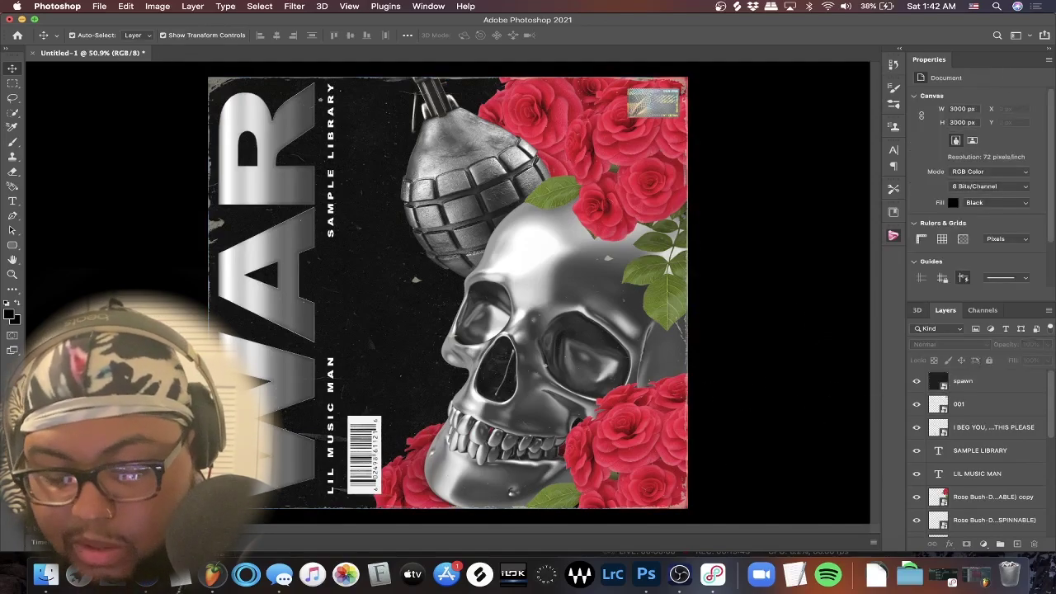
Select and Quick Look preview spiderman.png in the TEXTURES folder.
{"action": "left_click", "coordinate": [48, 575]}
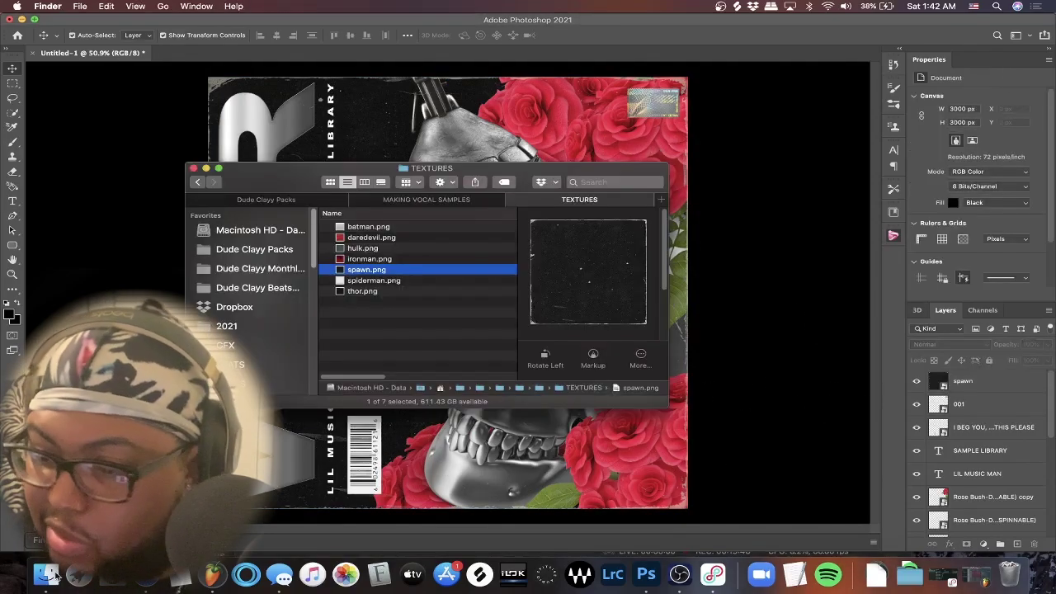
{"action": "left_click", "coordinate": [388, 280]}
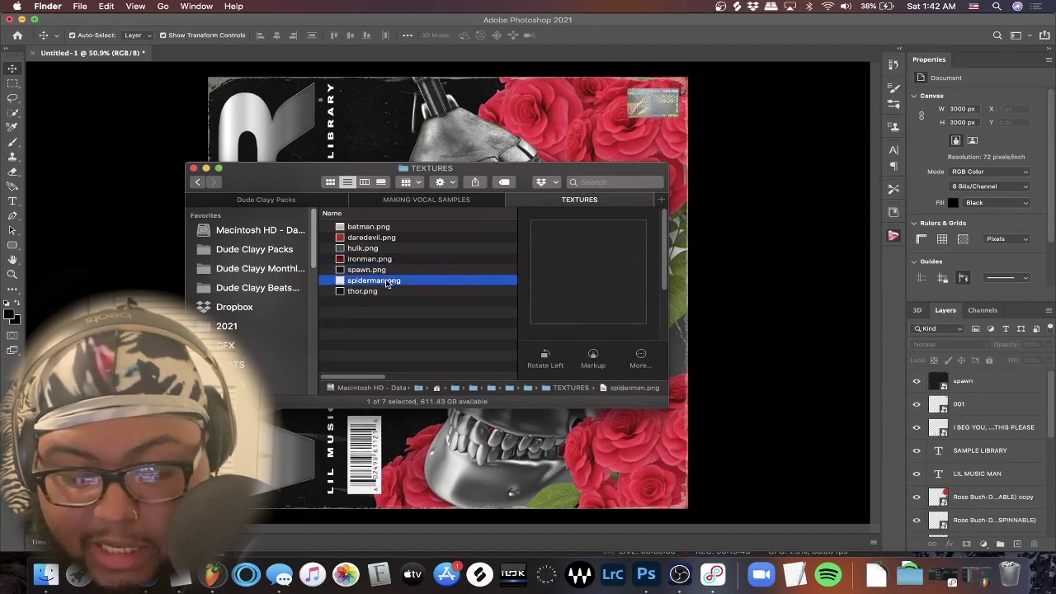
{"action": "key", "text": "space"}
{"action": "key", "text": "space"}
{"action": "key", "text": "space"}
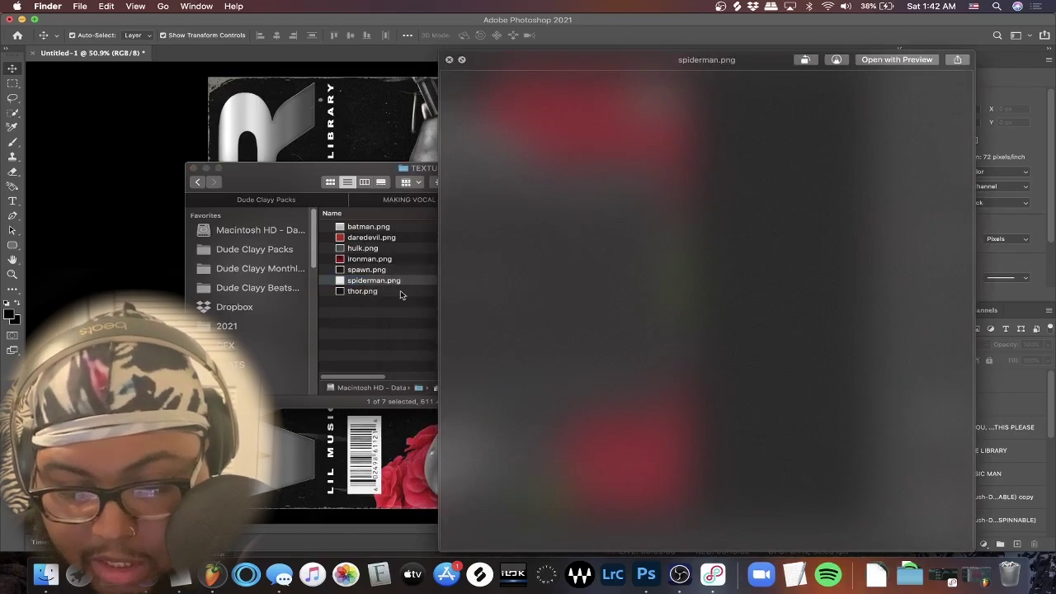
{"action": "left_click", "coordinate": [395, 340]}
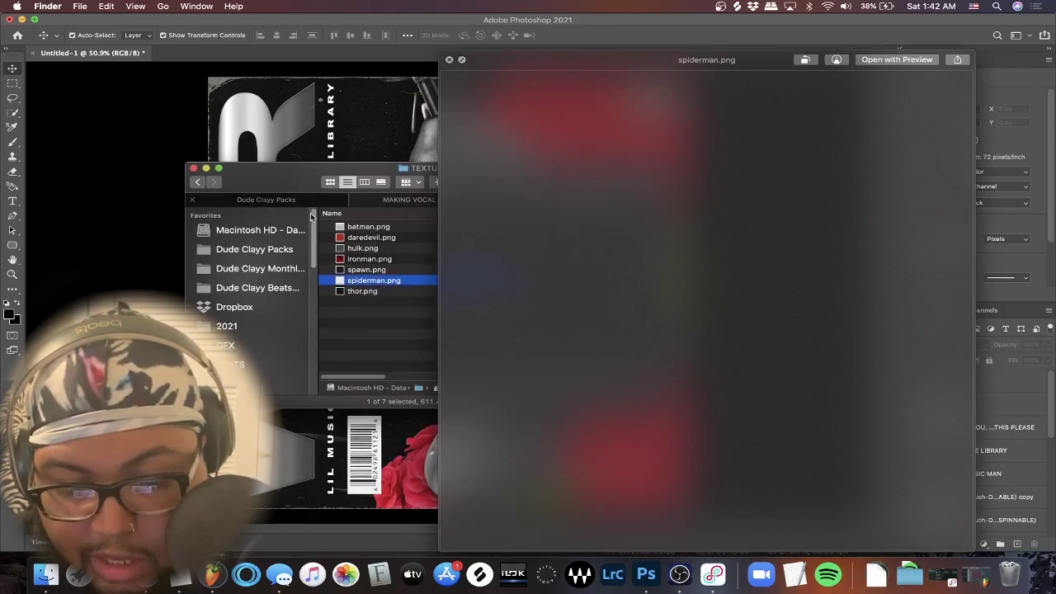
{"action": "left_click", "coordinate": [366, 349]}
{"action": "left_click", "coordinate": [406, 285]}
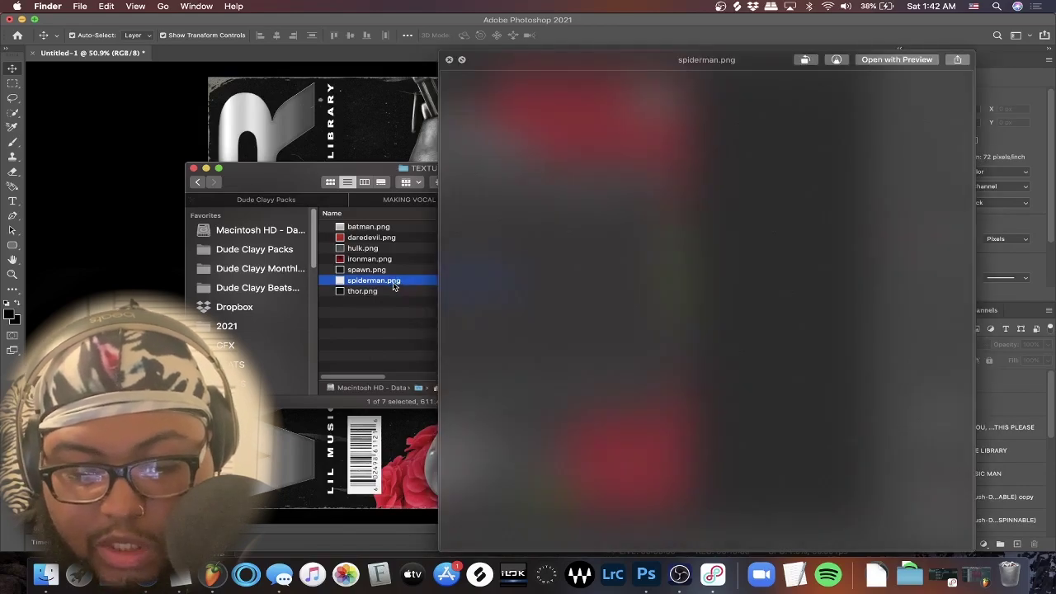
Place spiderman.png and stretch it over the full 3000 × 3000 px cover.
{"action": "left_click_drag", "start_coordinate": [393, 285], "coordinate": [384, 124]}
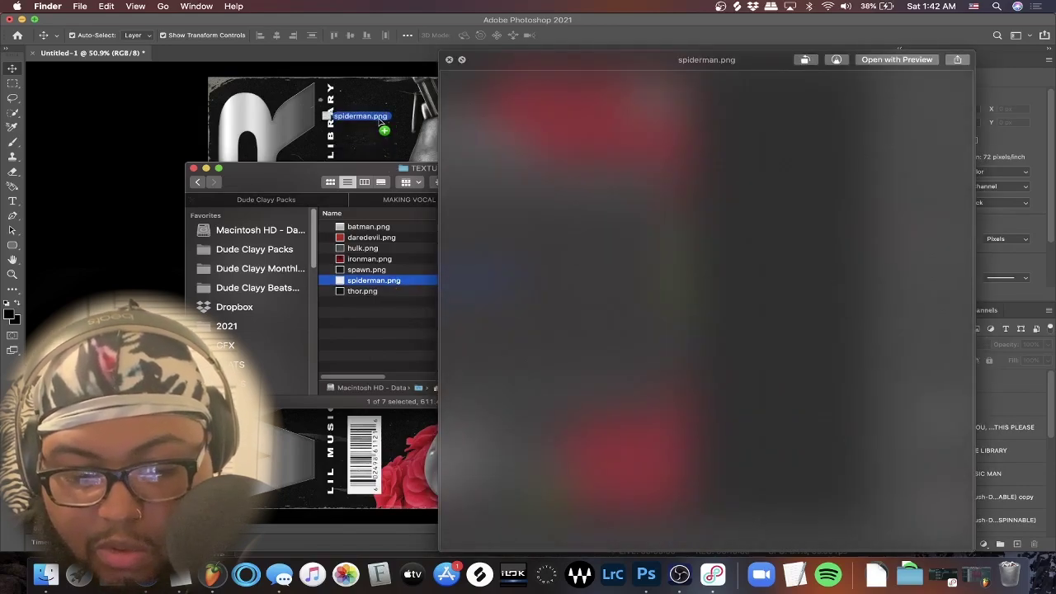
{"action": "scroll", "coordinate": [487, 311], "scroll_direction": "up", "scroll_amount": 3}
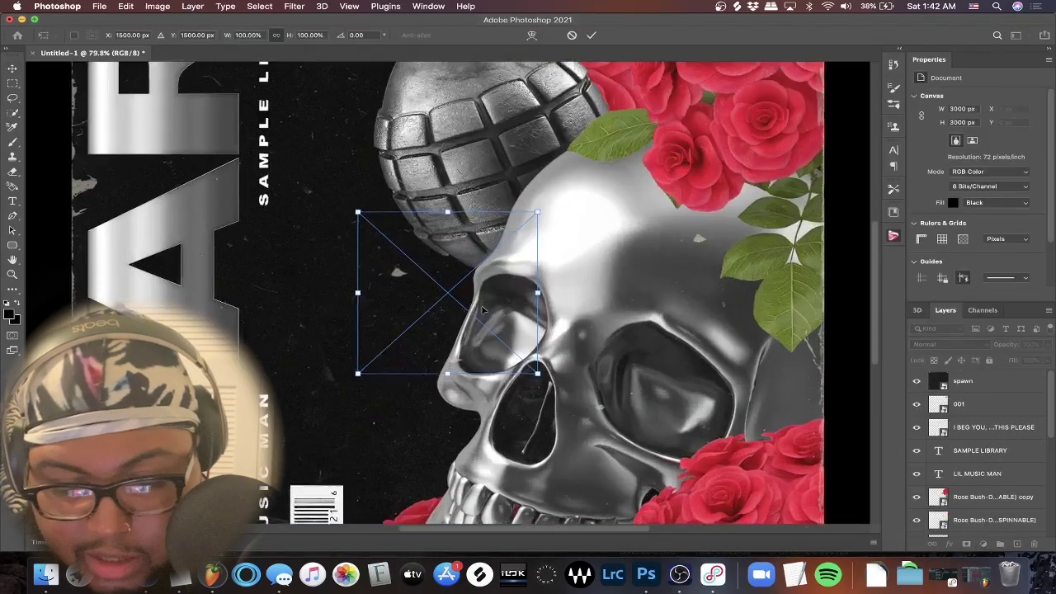
{"action": "scroll", "coordinate": [483, 309], "scroll_direction": "up", "scroll_amount": 3}
{"action": "scroll", "coordinate": [476, 307], "scroll_direction": "up", "scroll_amount": 2}
{"action": "scroll", "coordinate": [471, 305], "scroll_direction": "up", "scroll_amount": 2}
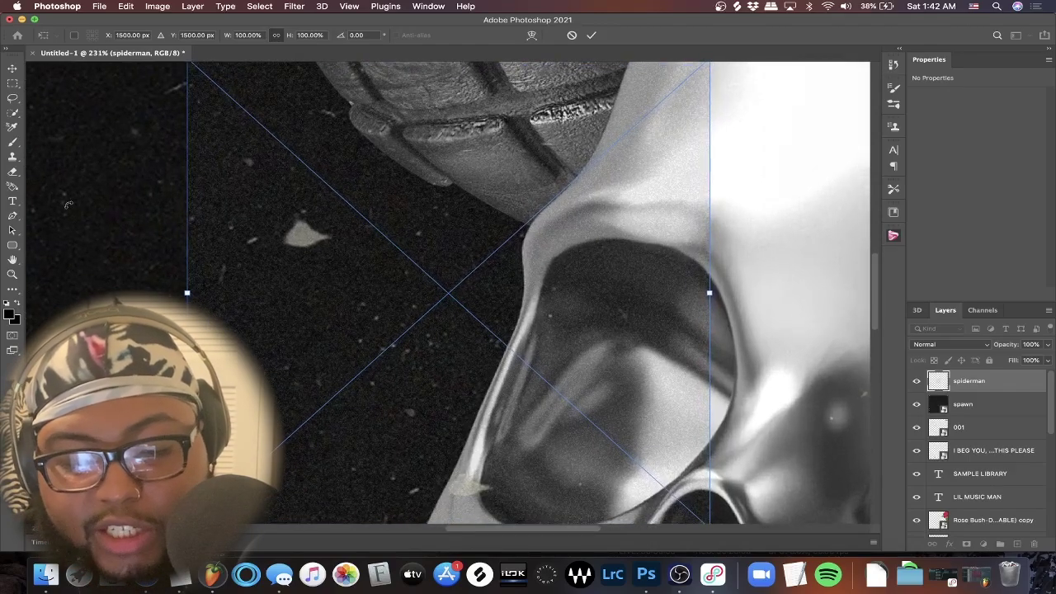
{"action": "scroll", "coordinate": [244, 176], "scroll_direction": "down", "scroll_amount": 4}
{"action": "scroll", "coordinate": [445, 281], "scroll_direction": "down", "scroll_amount": 2}
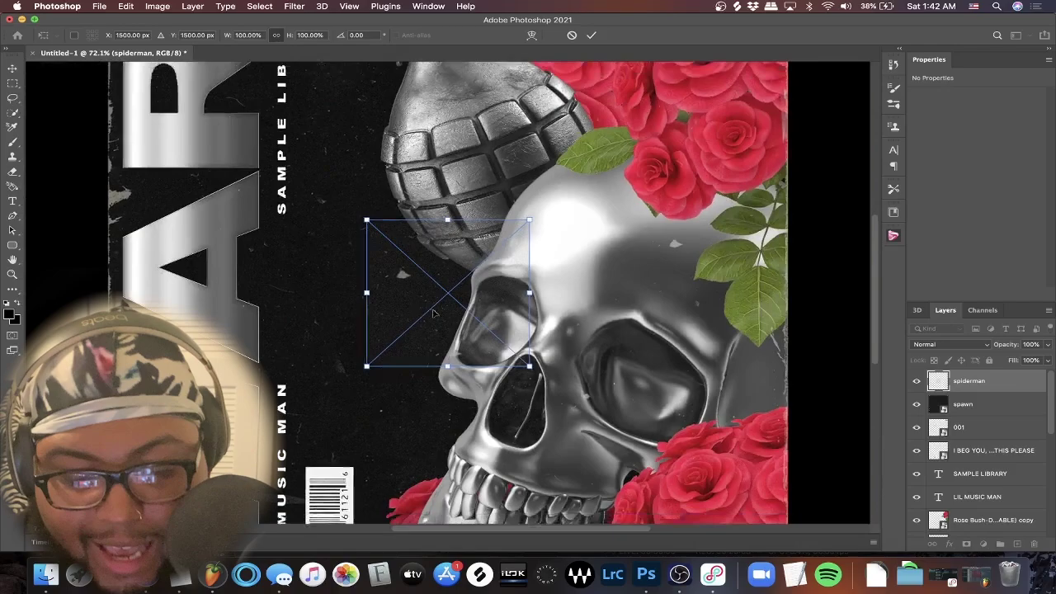
{"action": "scroll", "coordinate": [446, 248], "scroll_direction": "down", "scroll_amount": 2}
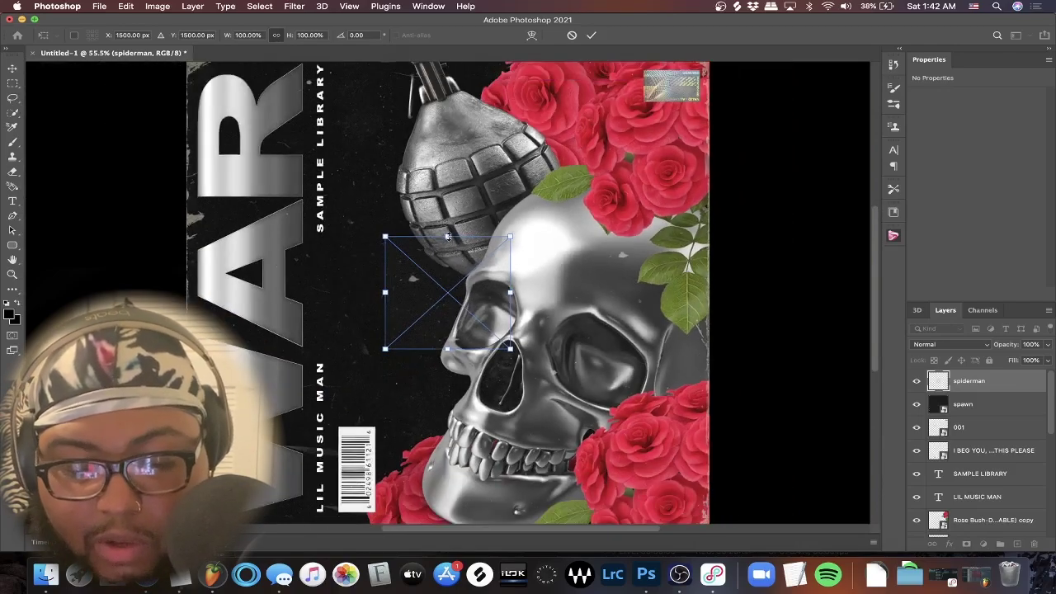
{"action": "scroll", "coordinate": [447, 237], "scroll_direction": "down", "scroll_amount": 2}
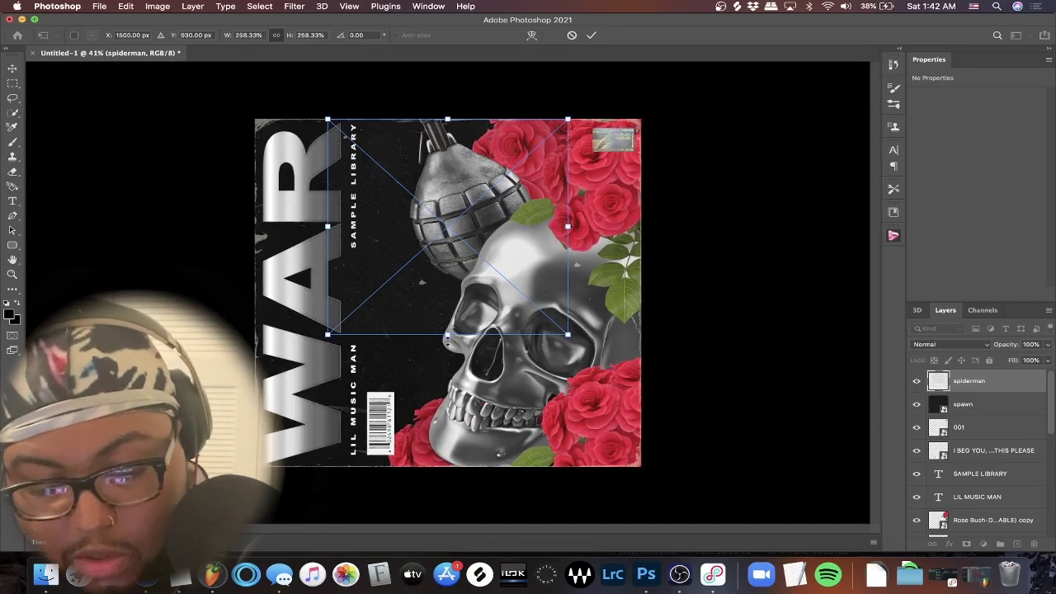
{"action": "left_click_drag", "start_coordinate": [448, 333], "coordinate": [460, 464]}
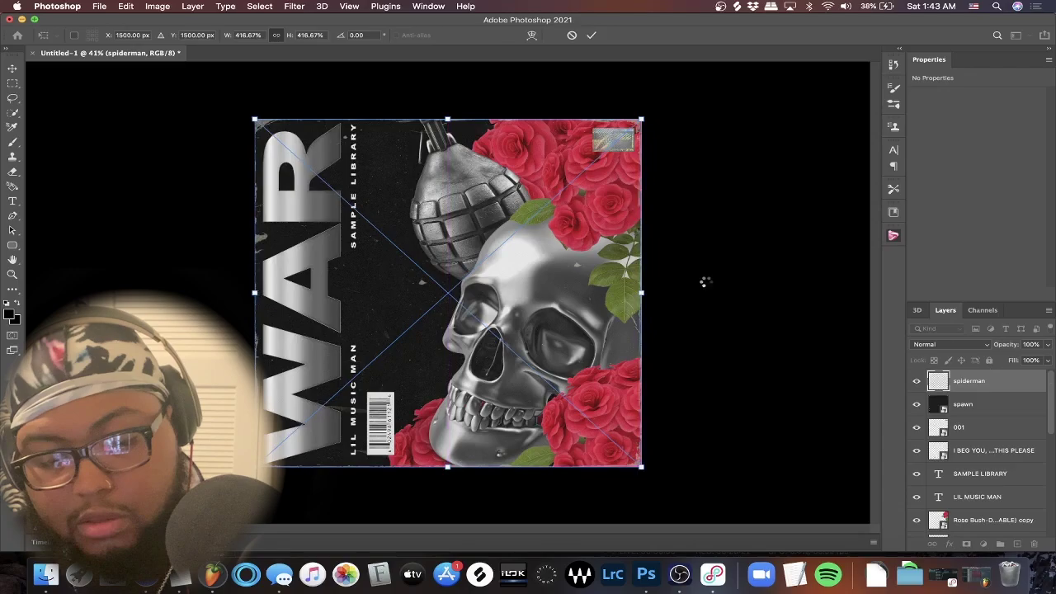
{"action": "key", "text": "Return"}
{"action": "key", "text": "super+plus"}
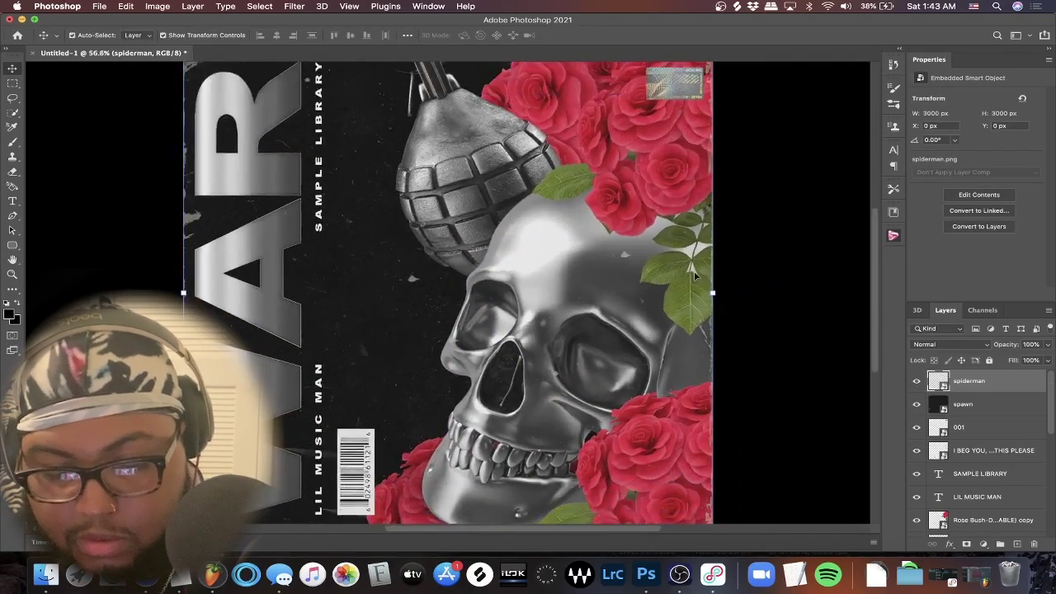
{"action": "key", "text": "super+plus"}
{"action": "key", "text": "super+plus"}
{"action": "key", "text": "super+plus"}
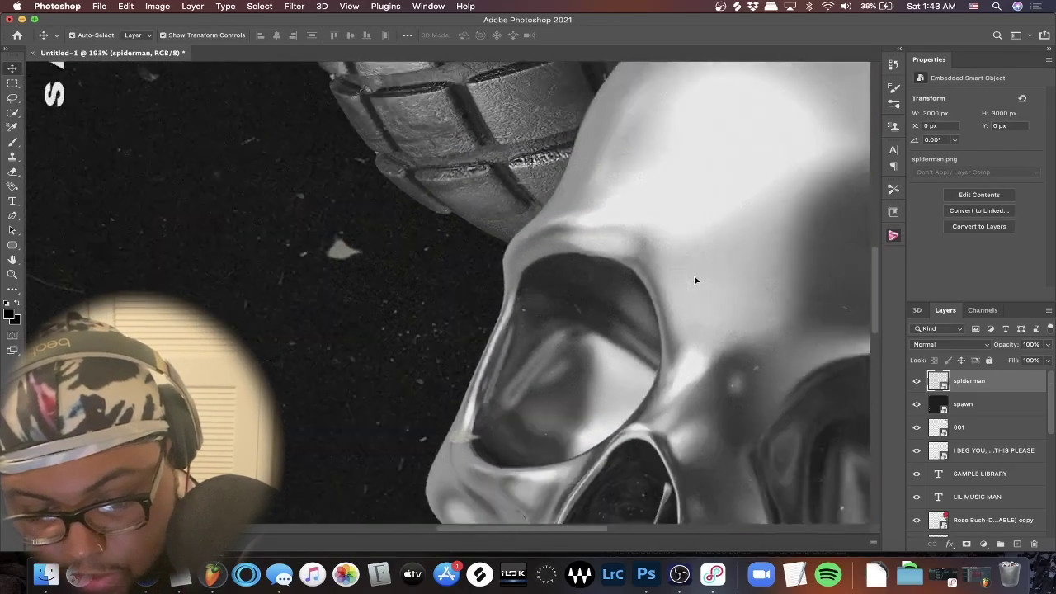
Switch the spiderman layer to a lightening blend mode and review the whole cover.
{"action": "key", "text": "super+minus"}
{"action": "key", "text": "super+minus"}
{"action": "key", "text": "super+minus"}
{"action": "key", "text": "super+minus"}
{"action": "key", "text": "super+minus"}
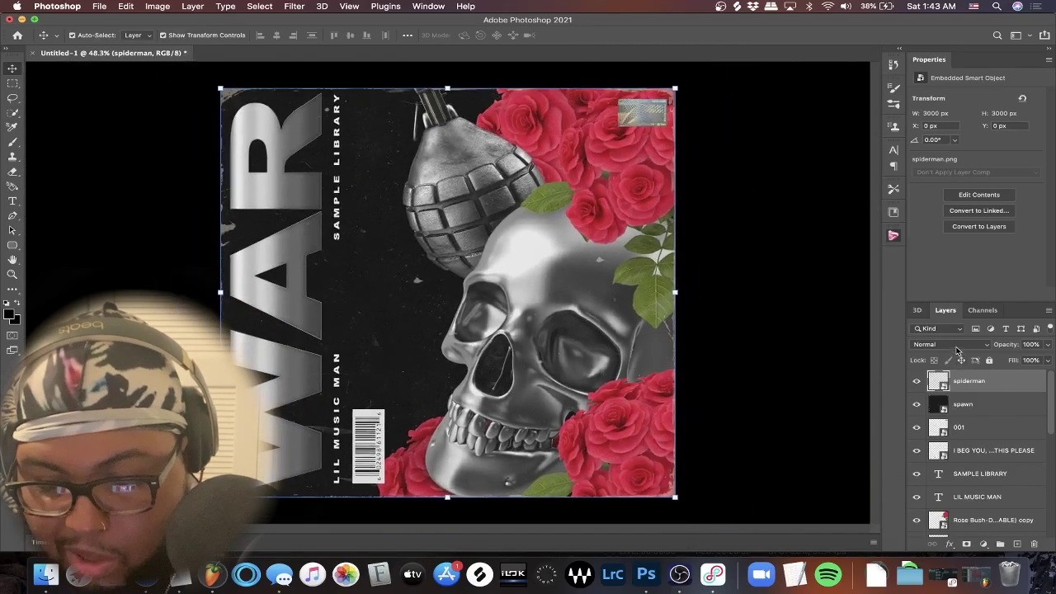
{"action": "left_click", "coordinate": [955, 346]}
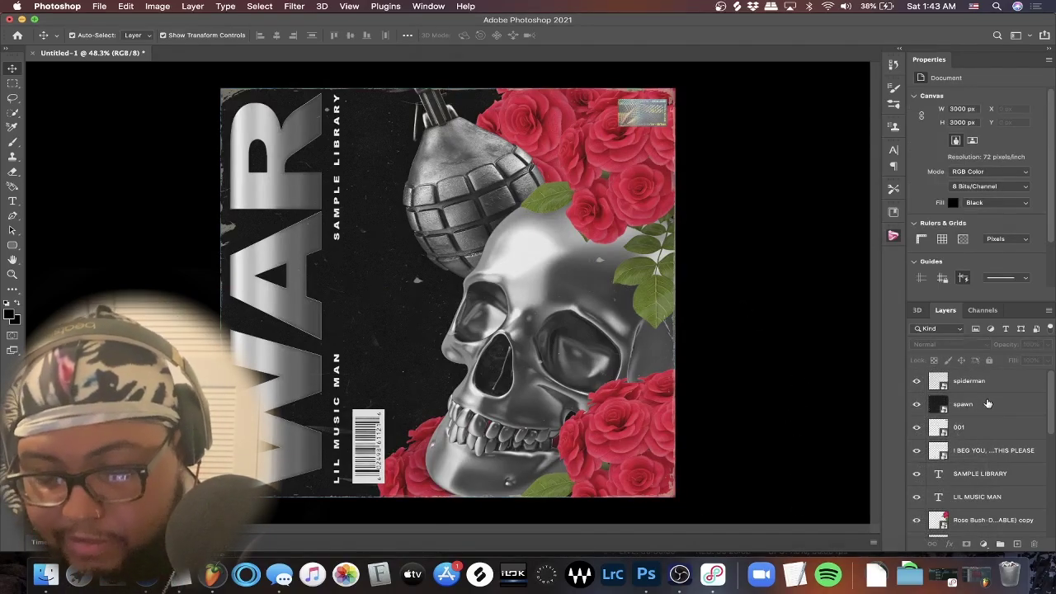
{"action": "key", "text": "alt+period"}
{"action": "left_click", "coordinate": [792, 349]}
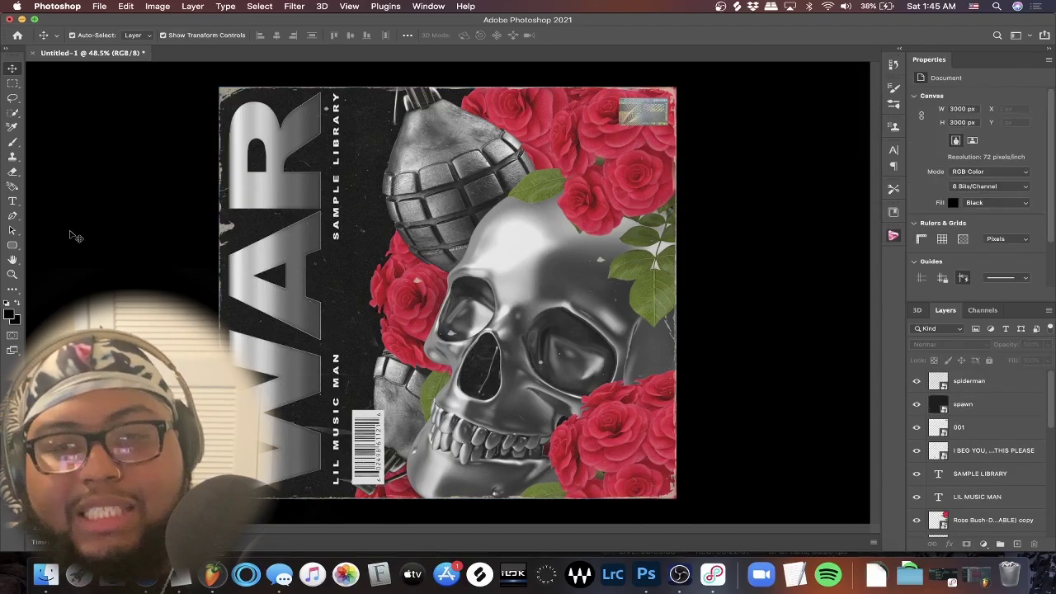
{"action": "scroll", "coordinate": [76, 237], "scroll_direction": "up", "scroll_amount": 2}
{"action": "scroll", "coordinate": [76, 237], "scroll_direction": "down", "scroll_amount": 1}
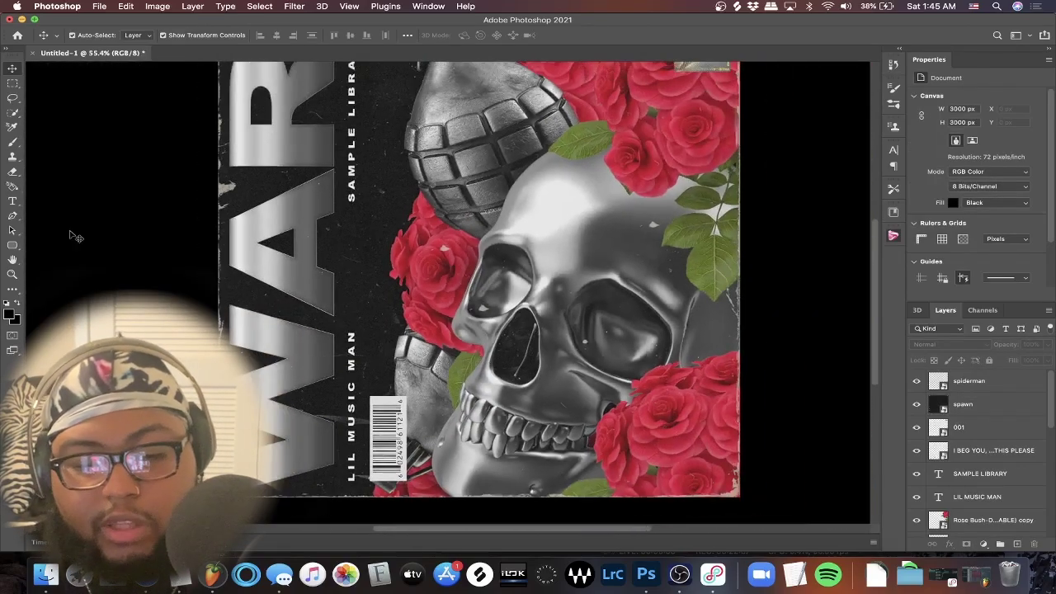
{"action": "scroll", "coordinate": [75, 237], "scroll_direction": "down", "scroll_amount": 2}
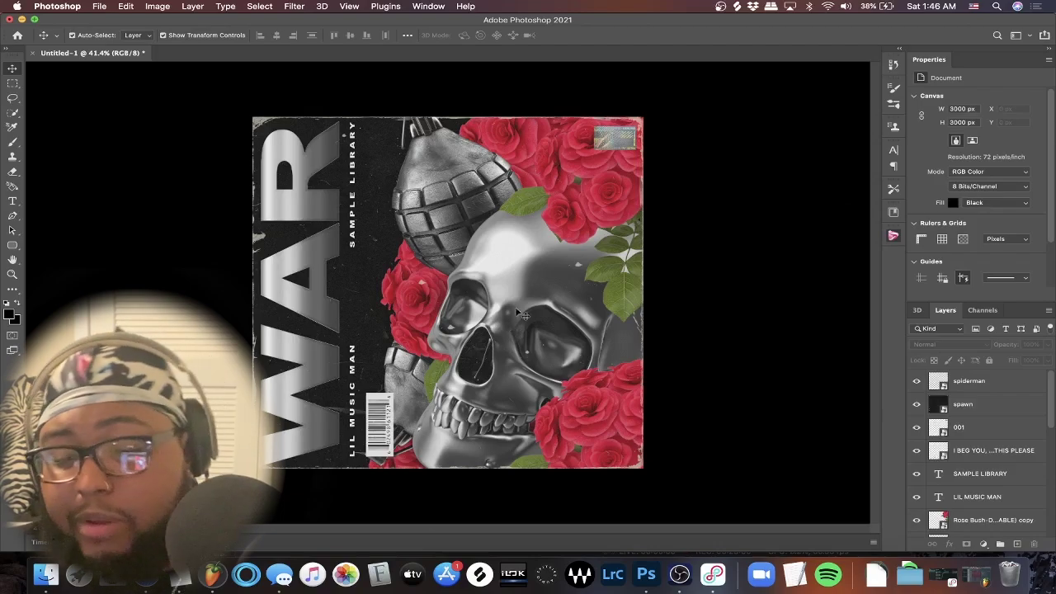
Open the PixelSquid panel showing the WAR 3D asset results.
{"action": "left_click", "coordinate": [893, 236]}
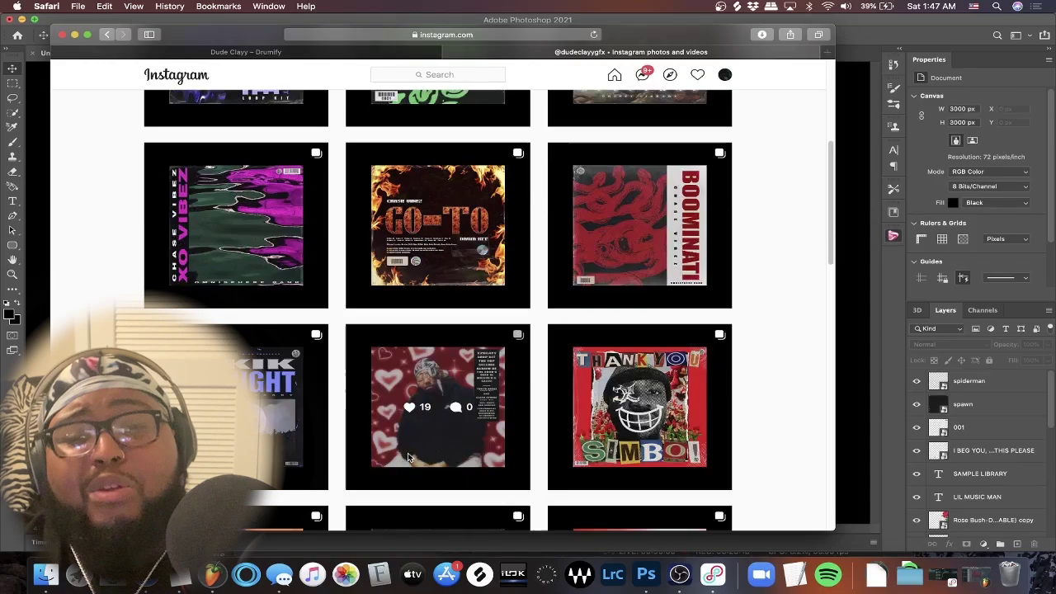
Scroll down the Instagram grid to browse more album-cover designs.
{"action": "scroll", "coordinate": [641, 423], "scroll_direction": "down", "scroll_amount": 2}
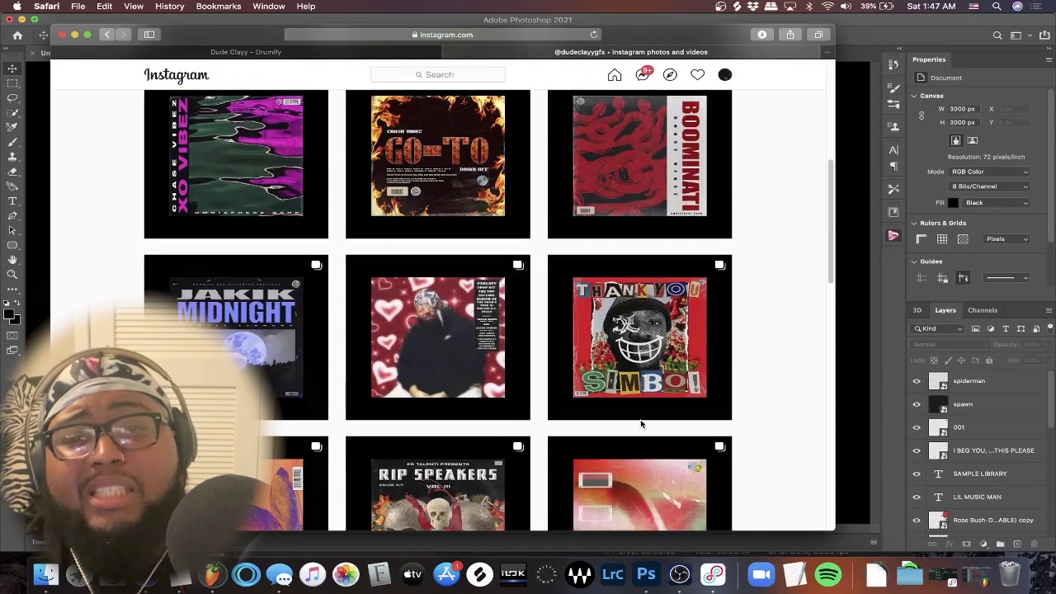
{"action": "scroll", "coordinate": [800, 383], "scroll_direction": "down", "scroll_amount": 3}
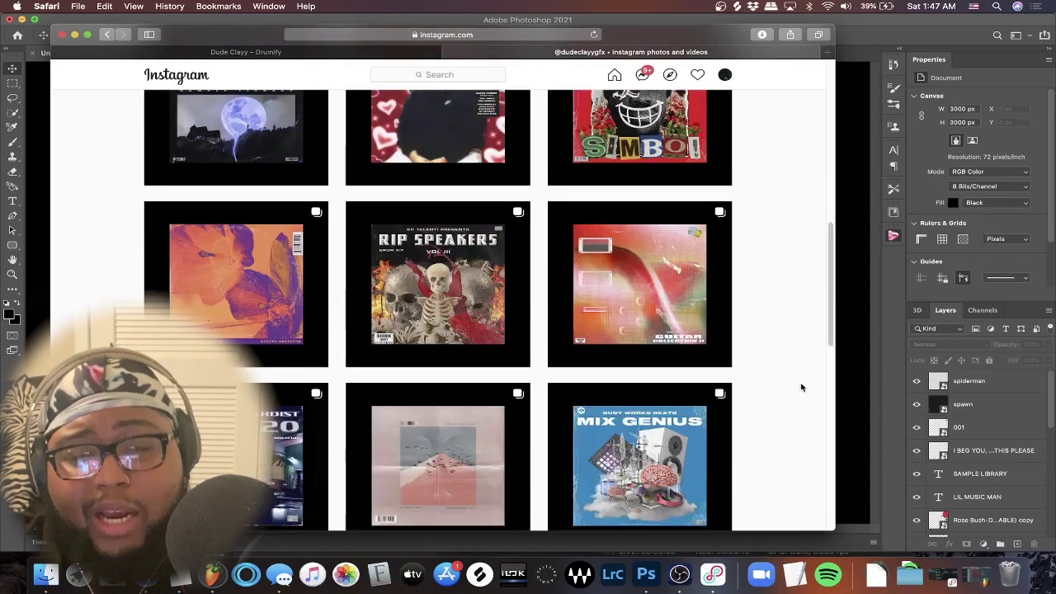
{"action": "scroll", "coordinate": [800, 387], "scroll_direction": "down", "scroll_amount": 3}
{"action": "scroll", "coordinate": [799, 389], "scroll_direction": "down", "scroll_amount": 3}
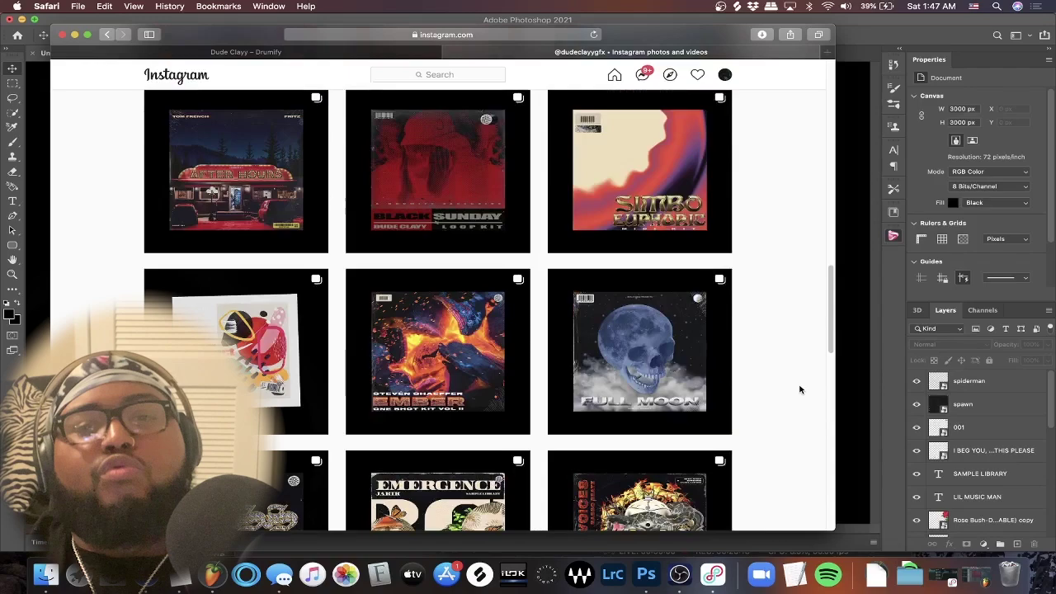